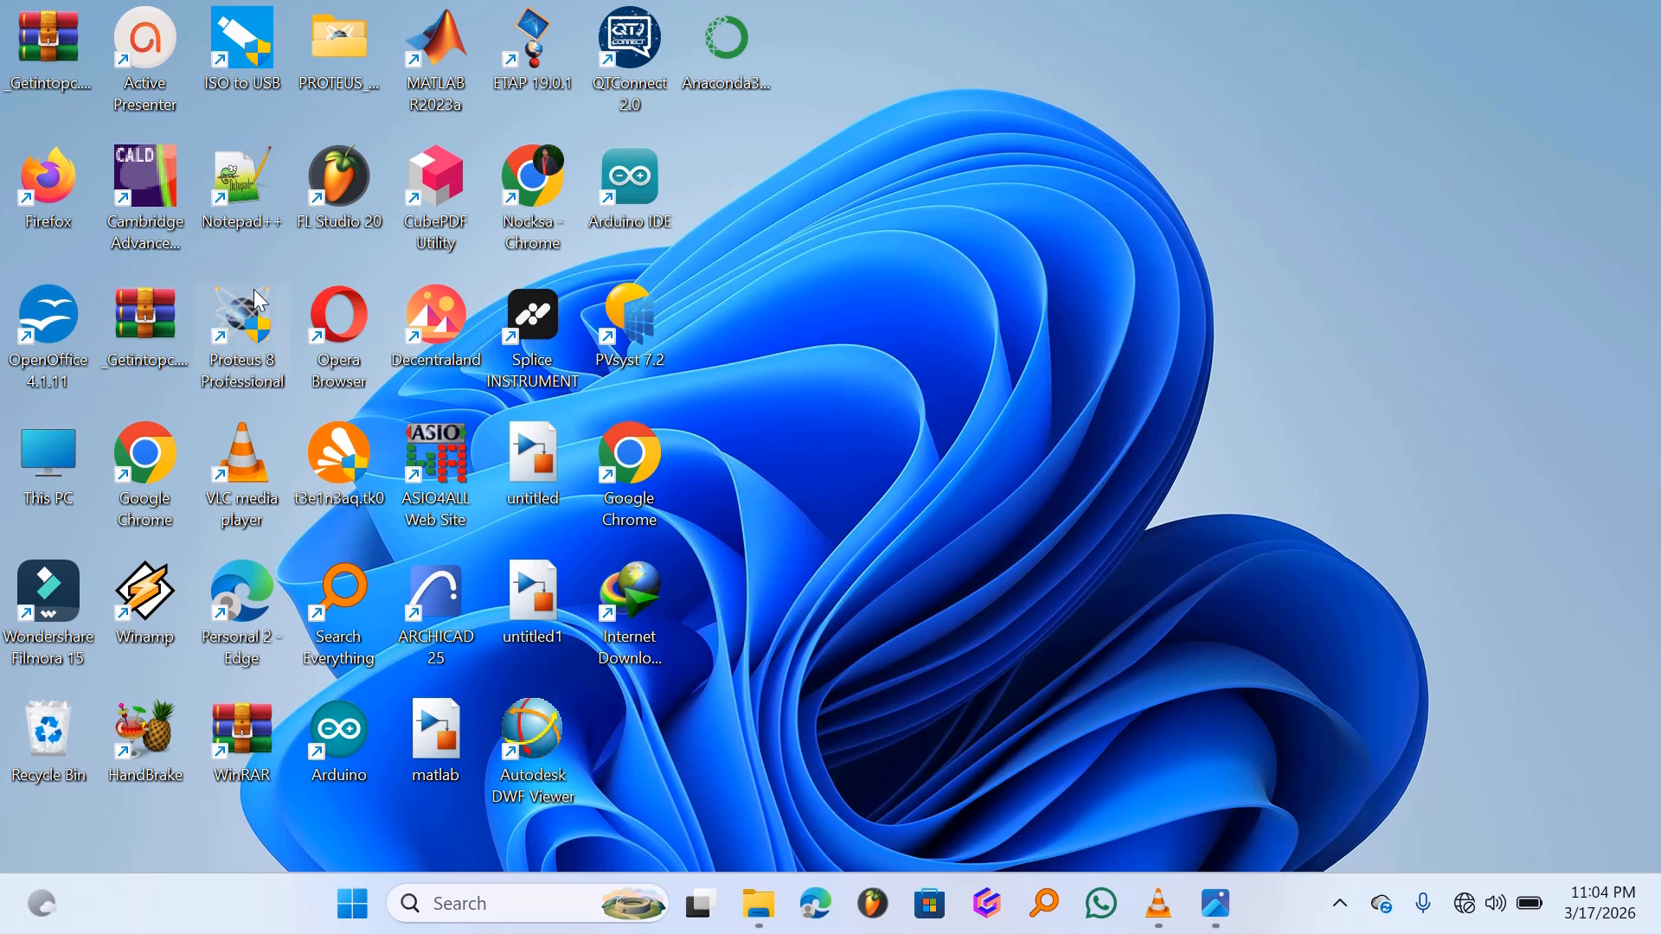
# - Open Proteus 8 Professional, start a new project and name it "blinking led"
pyautogui.doubleClick(251, 336)
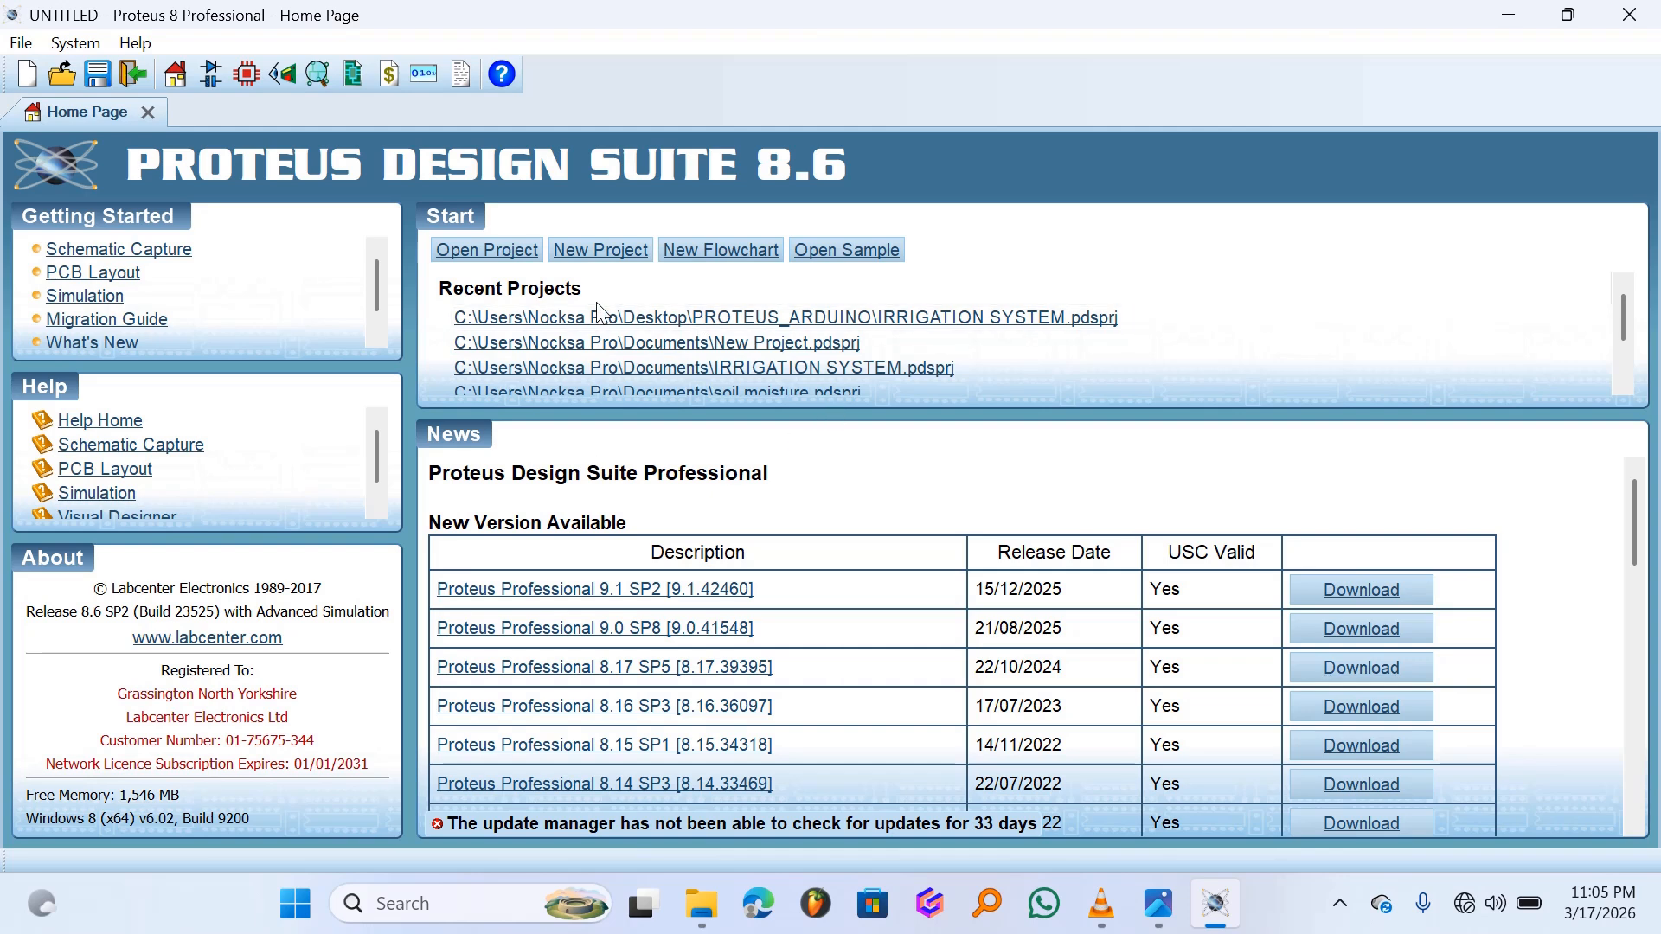
pyautogui.click(606, 250)
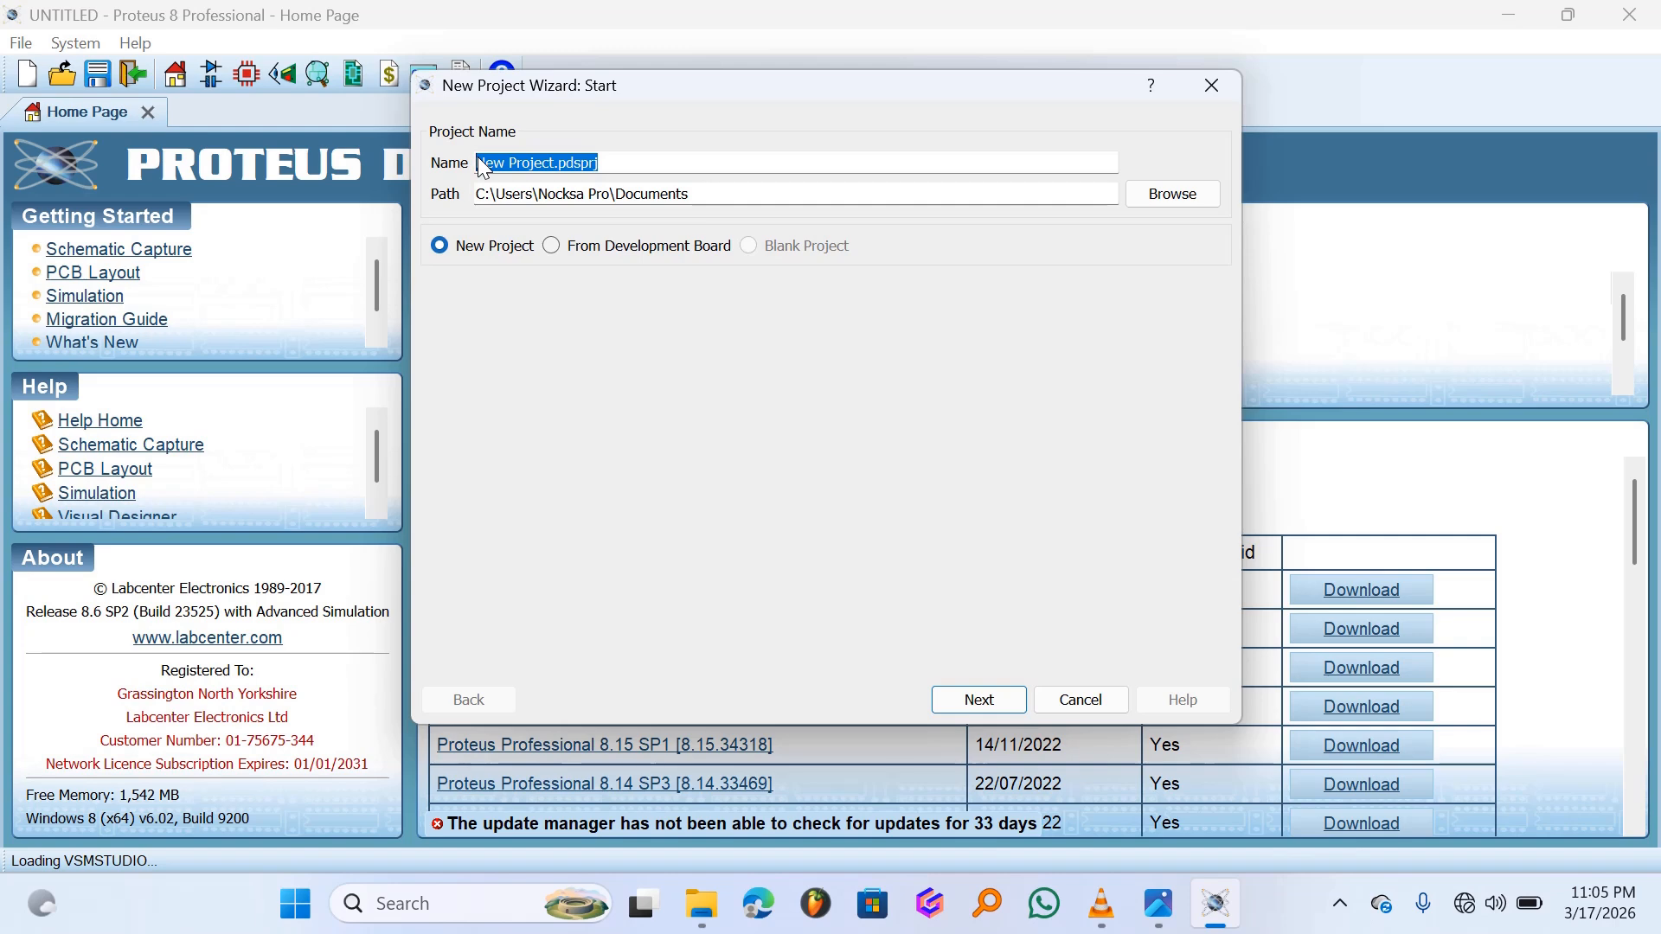
pyautogui.write('N')
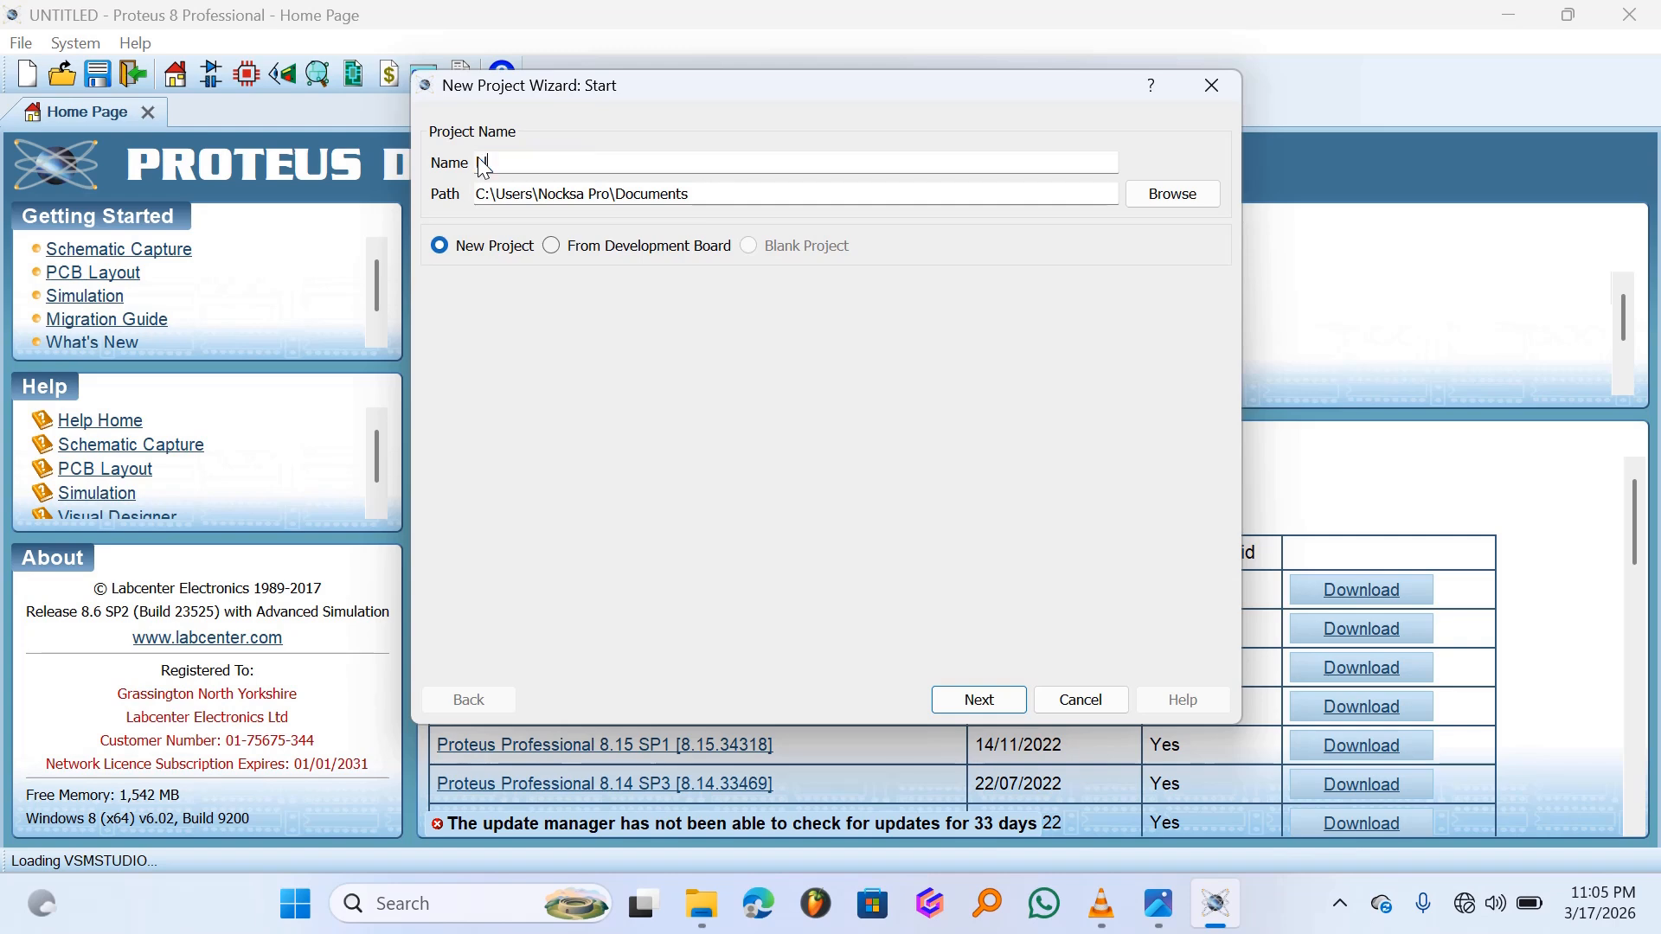
pyautogui.write('inking led')
pyautogui.click(481, 165)
pyautogui.press('BackSpace')
pyautogui.write('bl')
pyautogui.press('End')
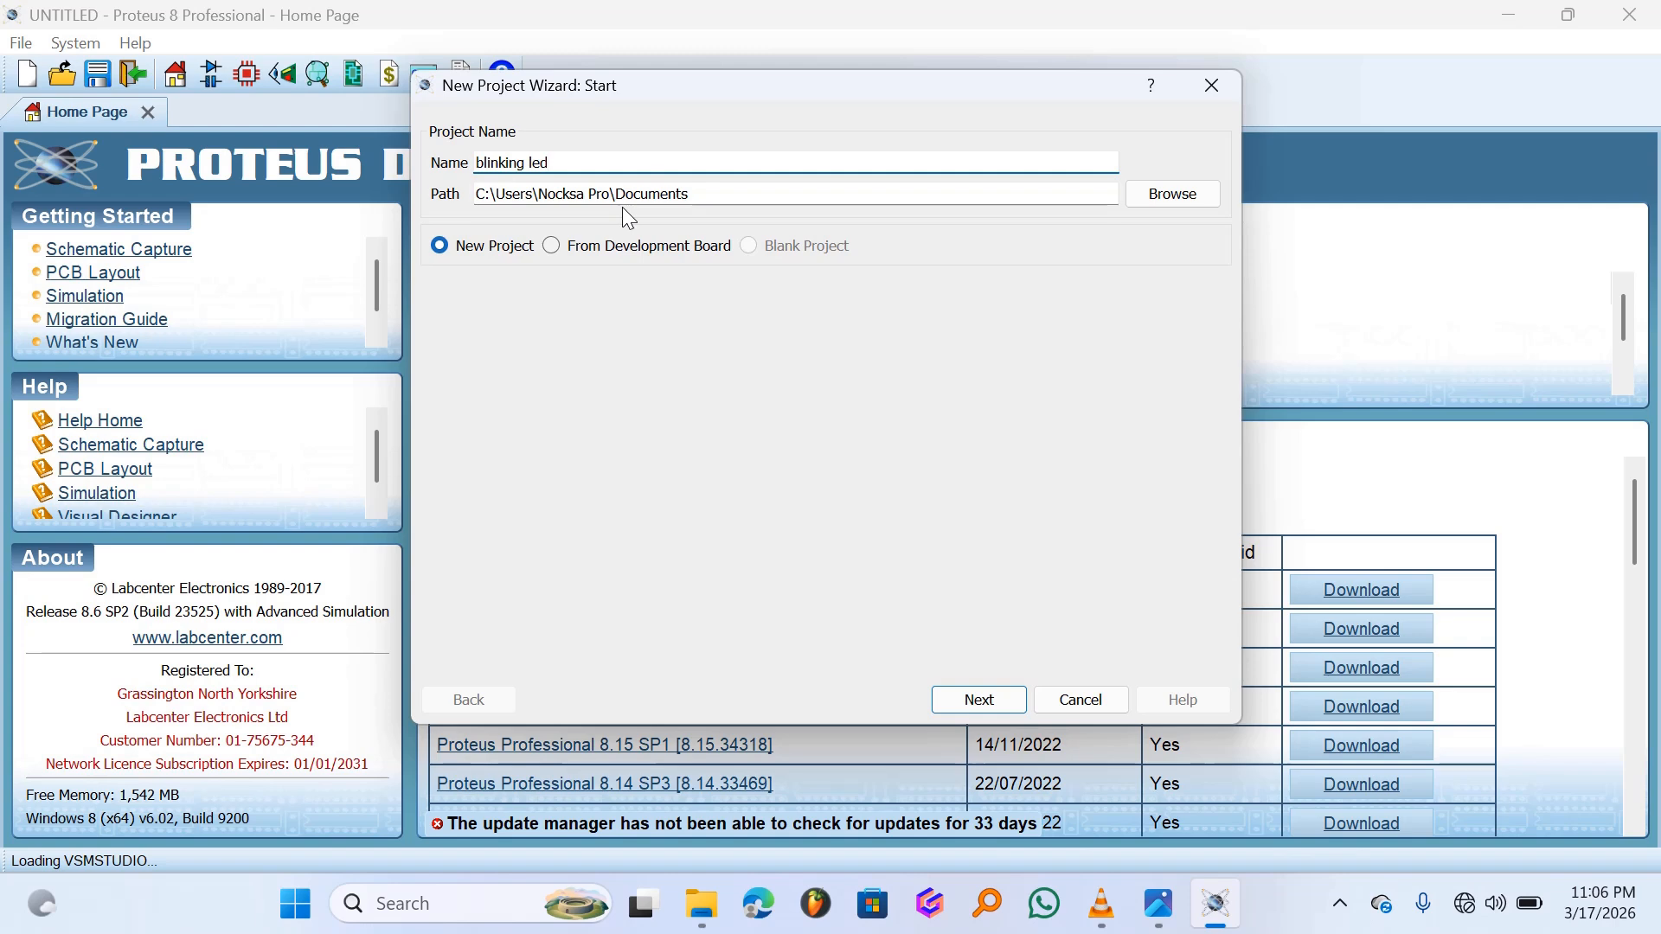
# - Accept the project name, the DEFAULT schematic template and the option not to create a PCB layout
pyautogui.click(993, 702)
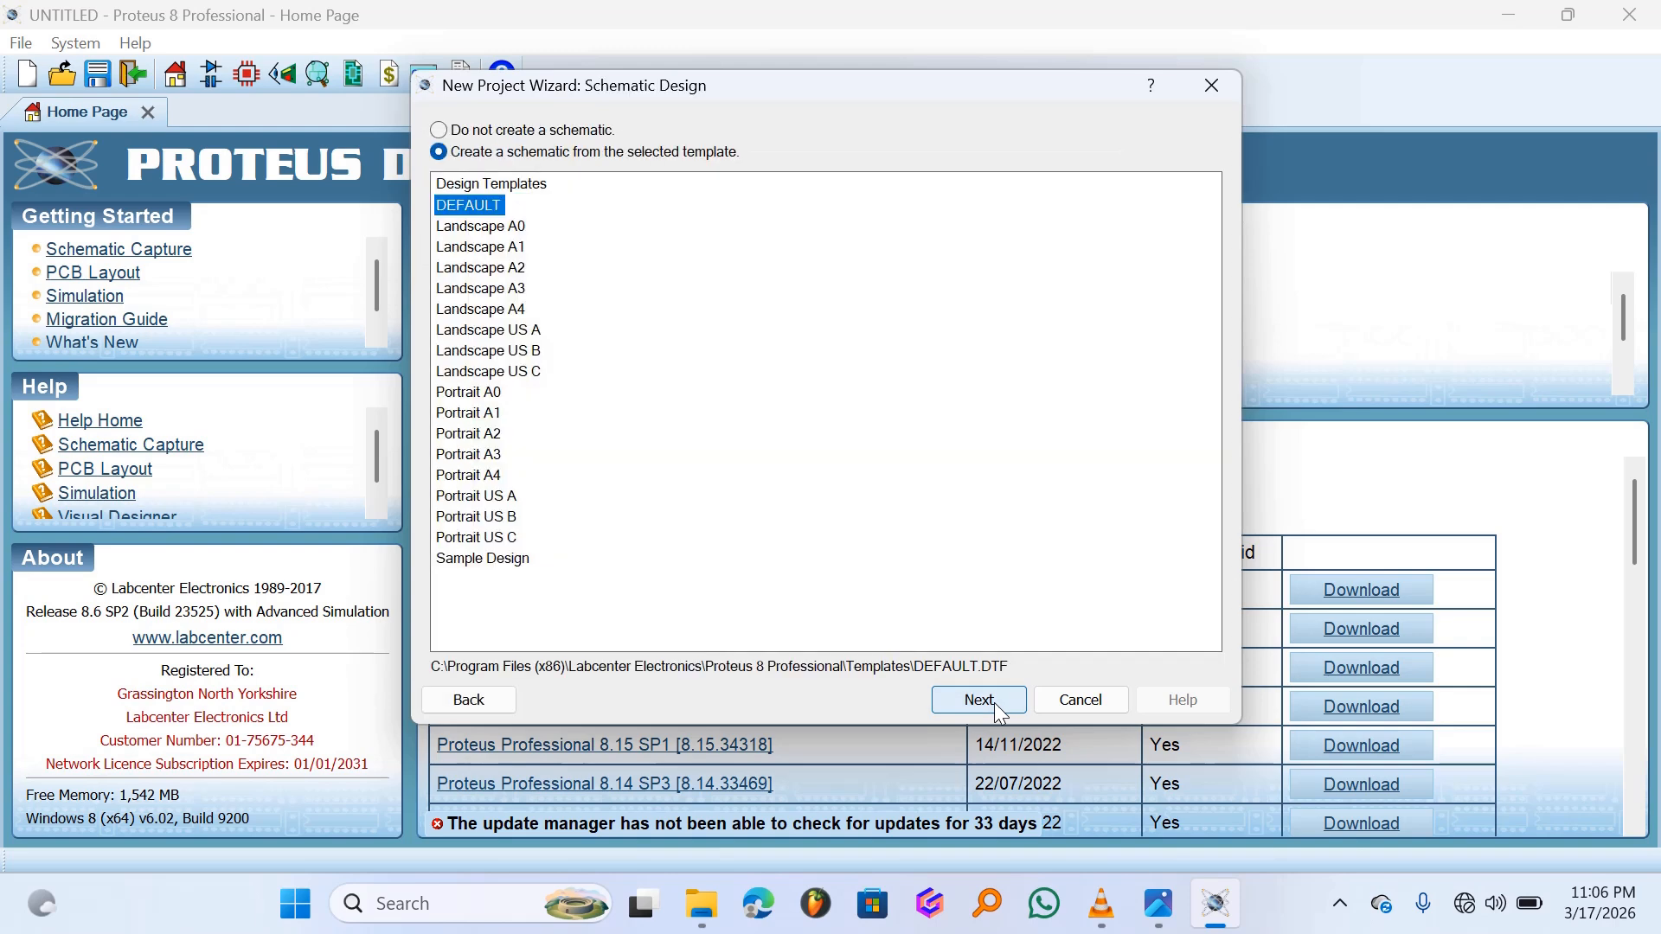
pyautogui.click(993, 703)
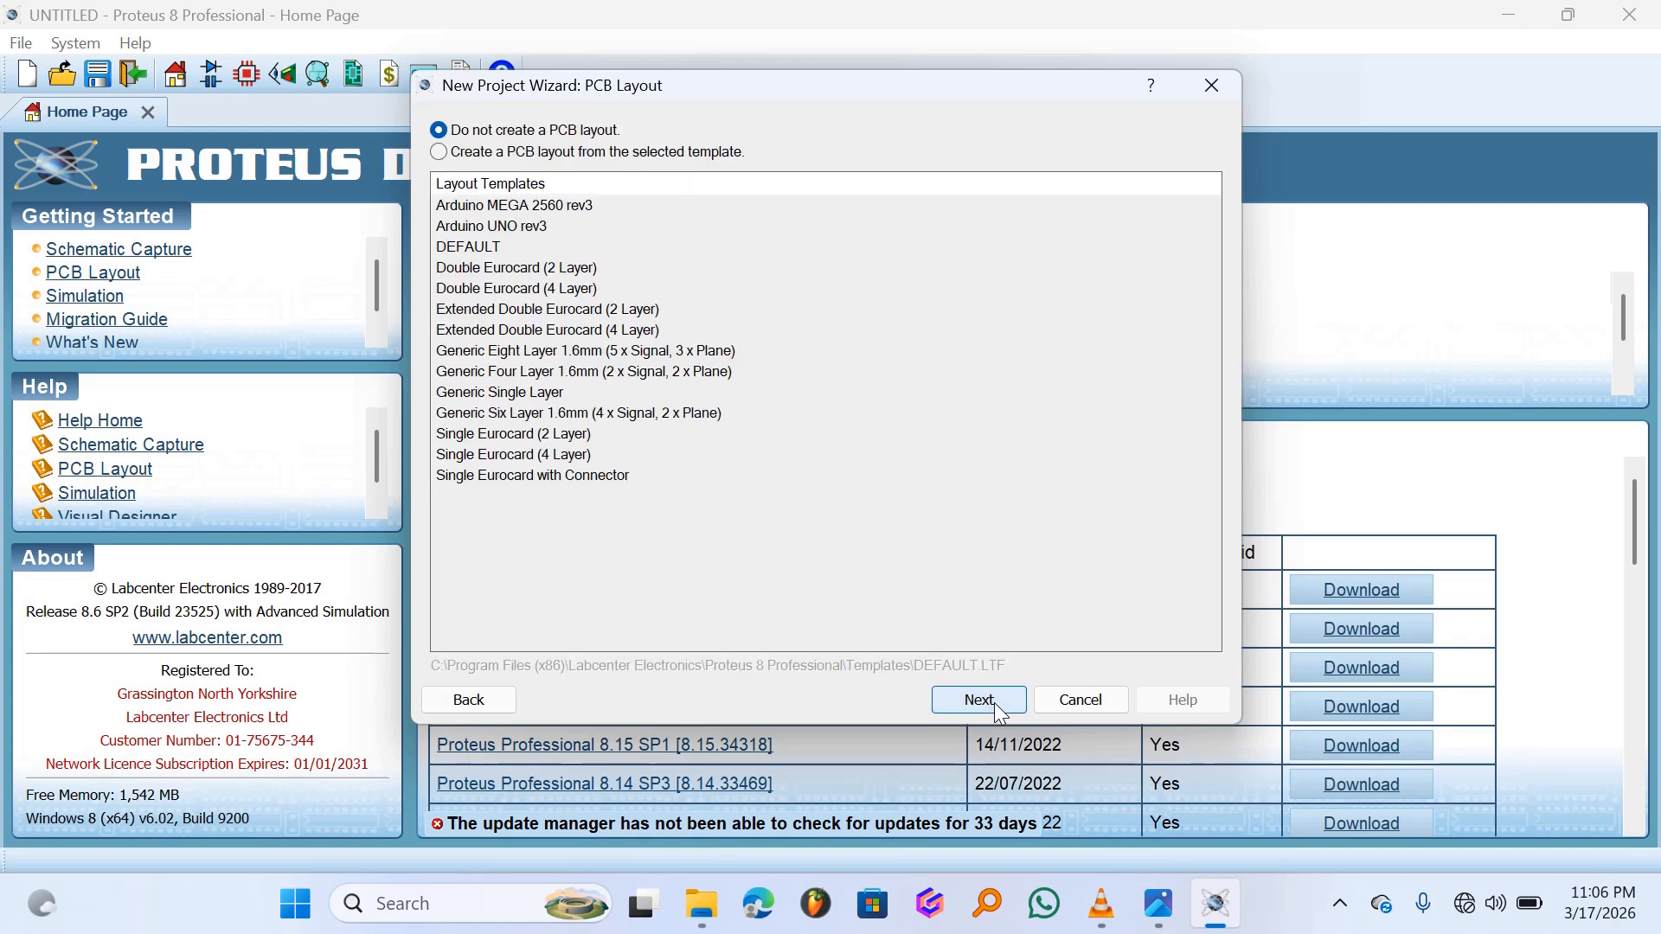
pyautogui.click(994, 703)
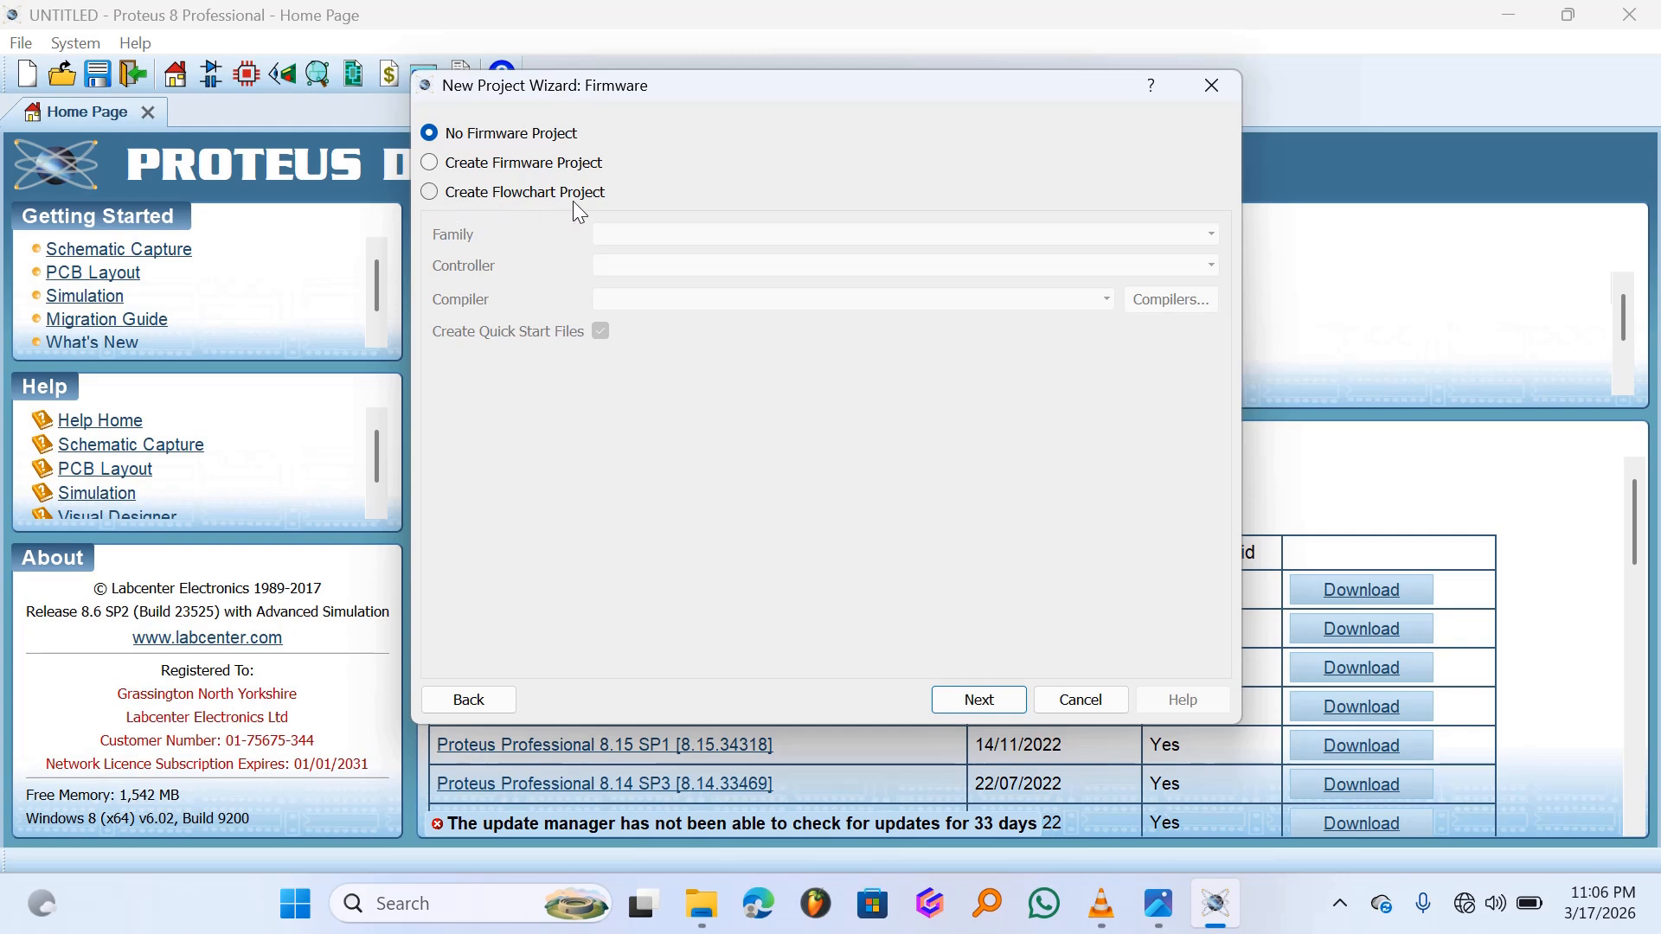
# - Set up a firmware project for the ARDUINO family with the Arduino Uno controller and Arduino AVR compiler, and finish creating the project
pyautogui.click(429, 165)
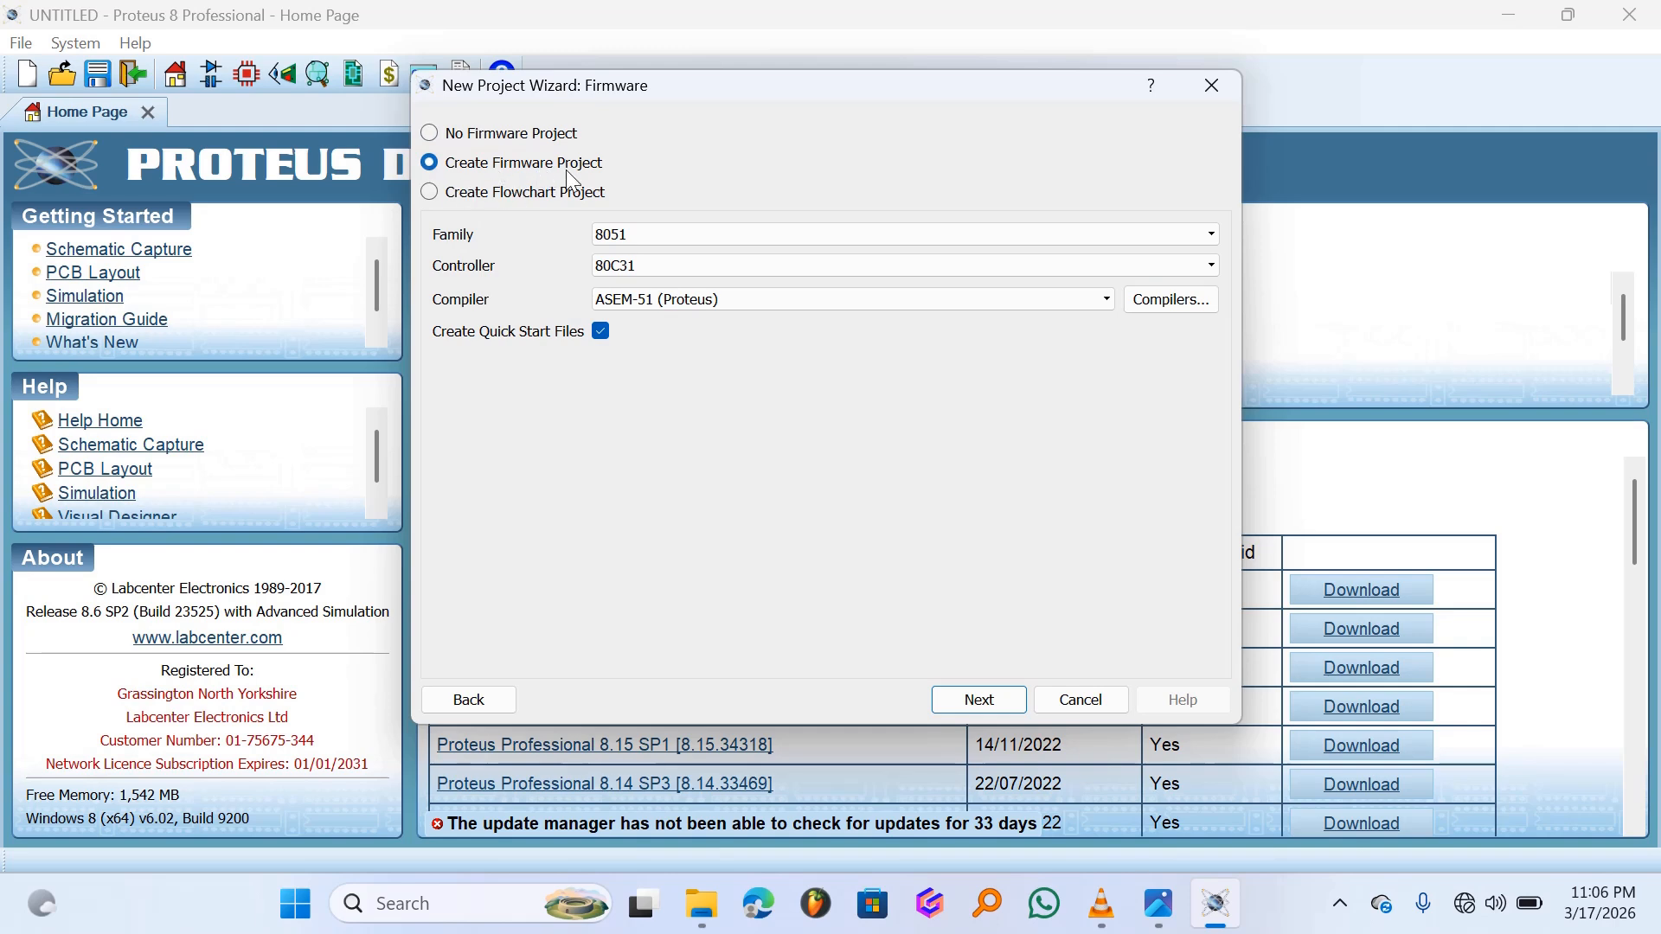
pyautogui.click(683, 238)
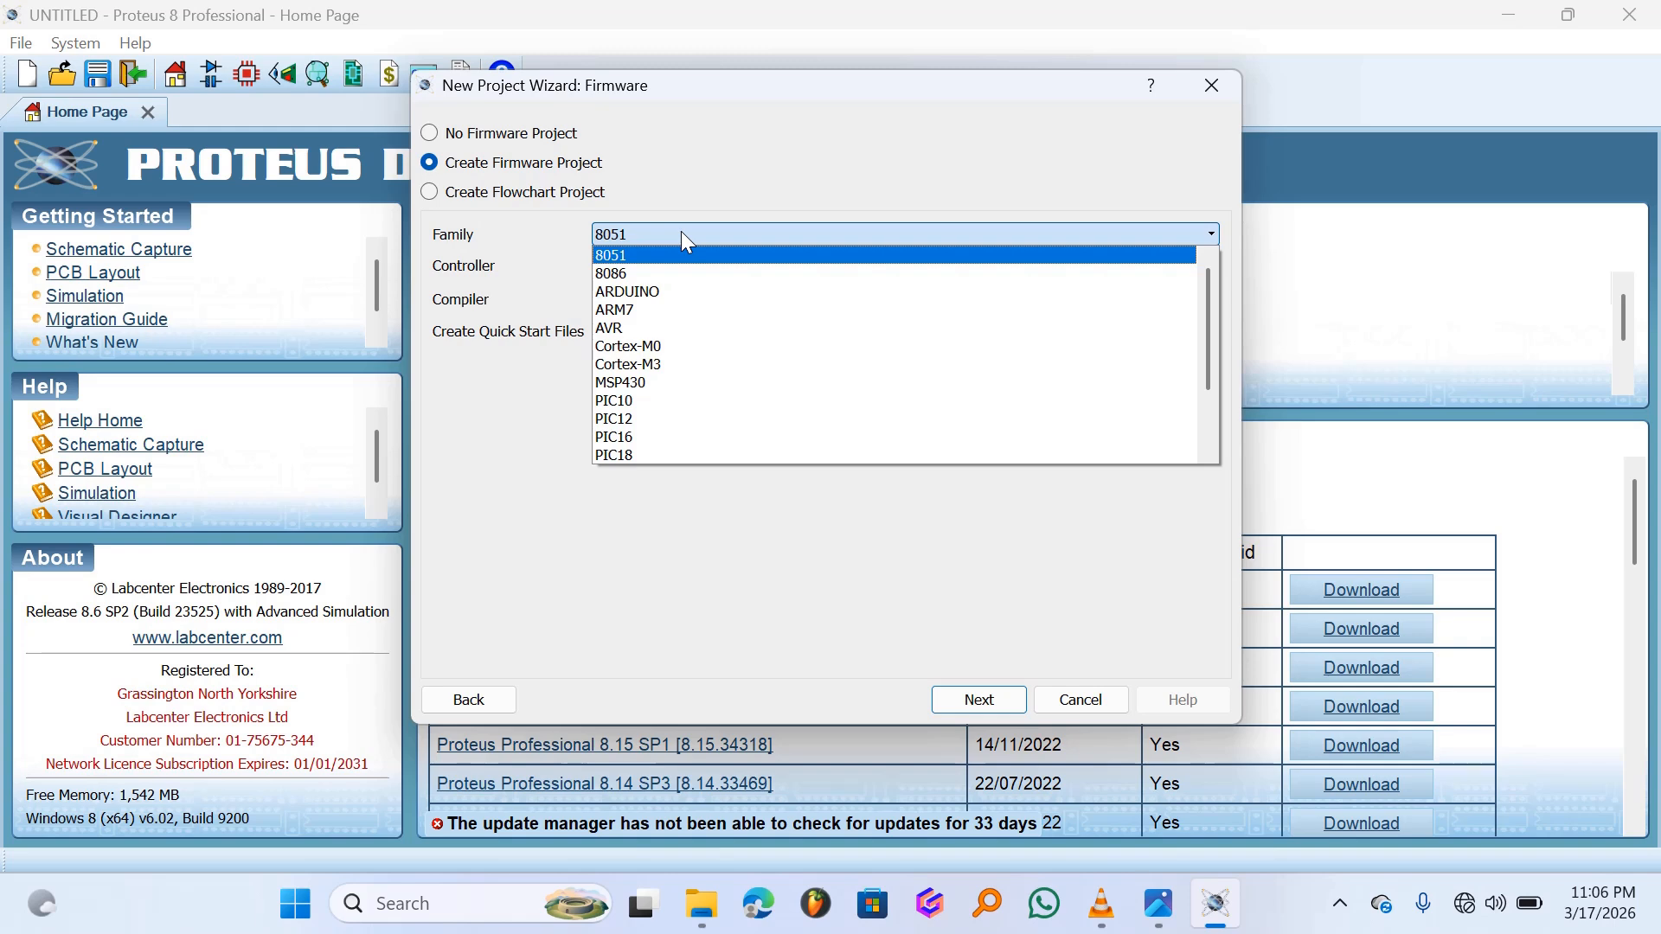
pyautogui.click(651, 293)
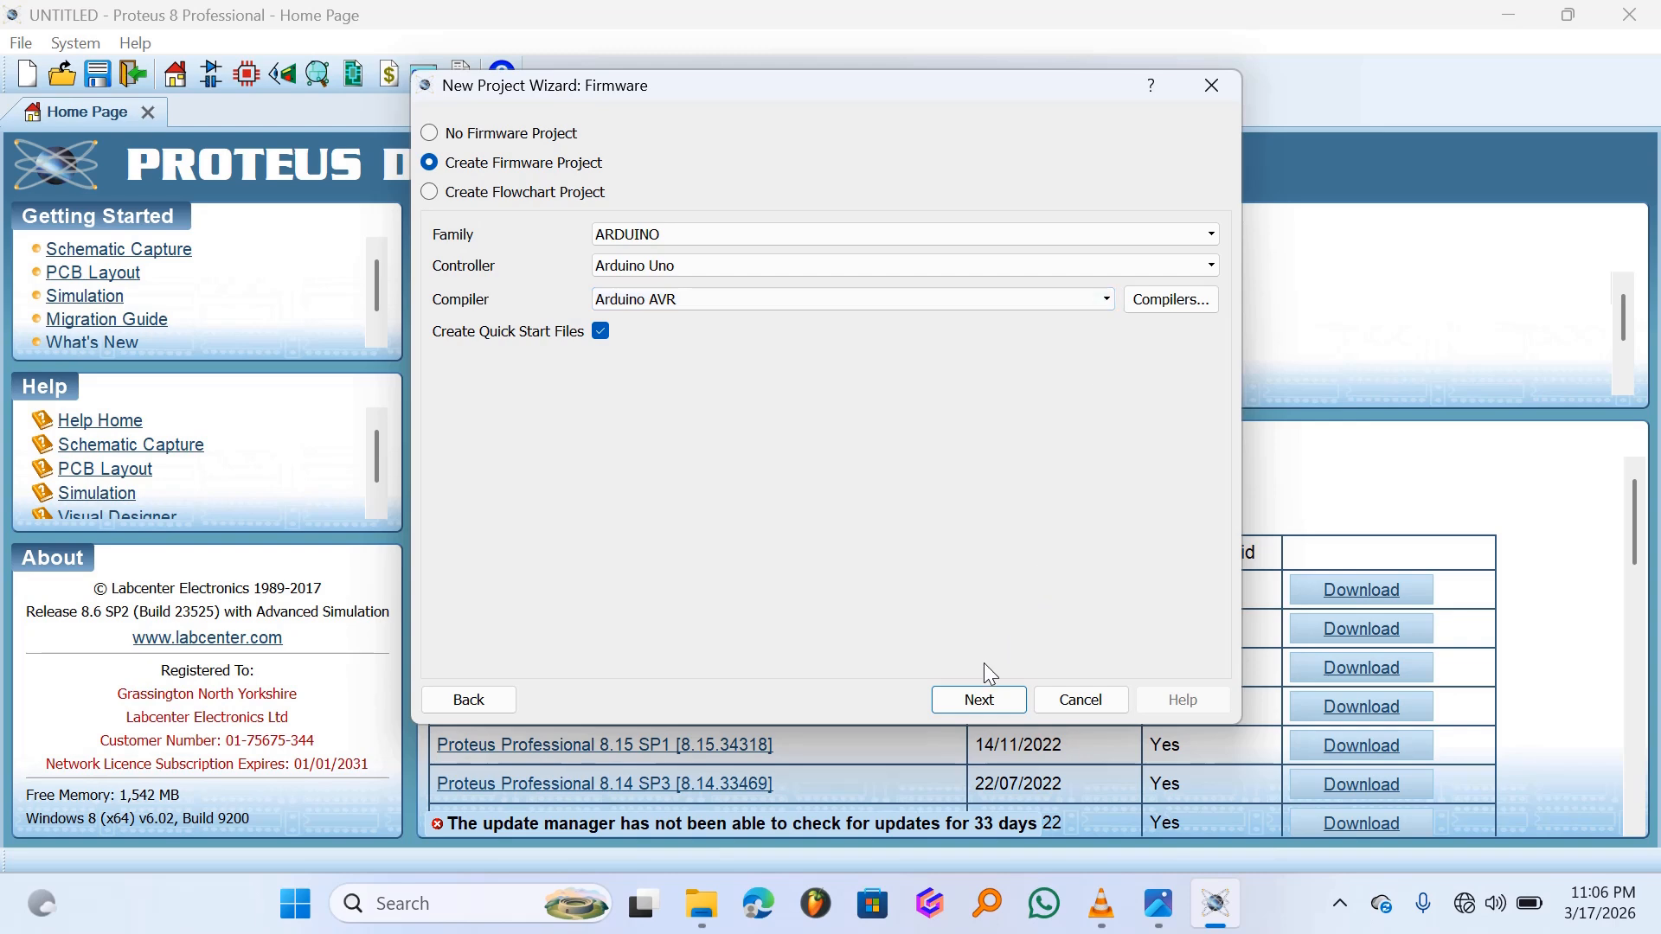
pyautogui.click(978, 700)
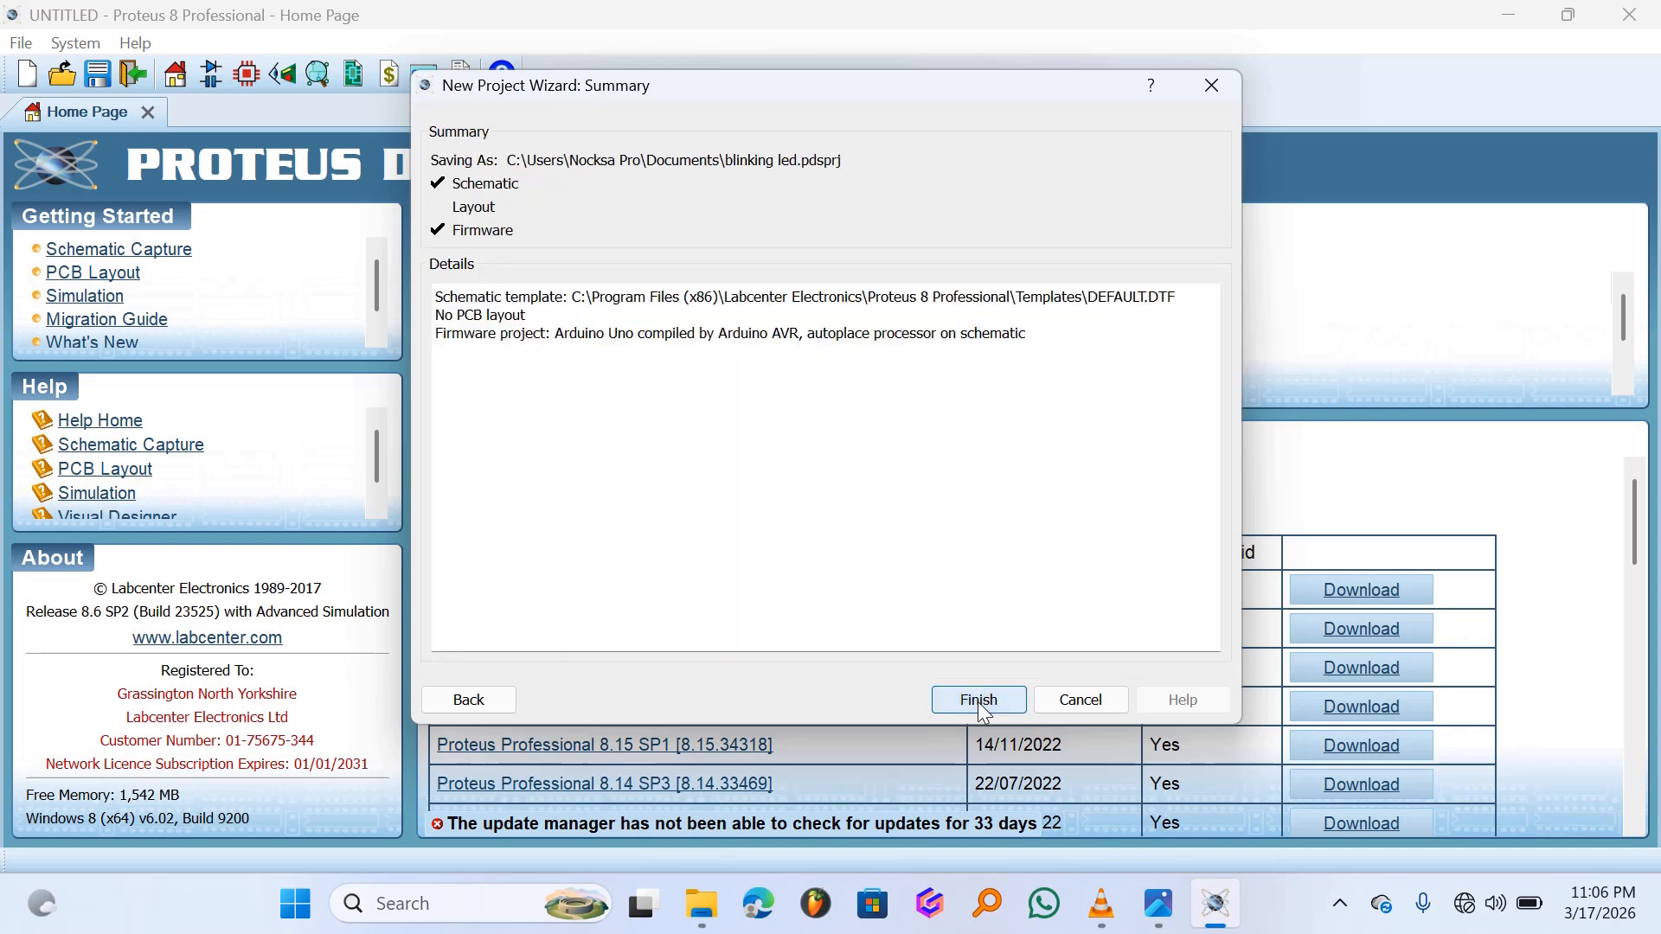
pyautogui.click(977, 699)
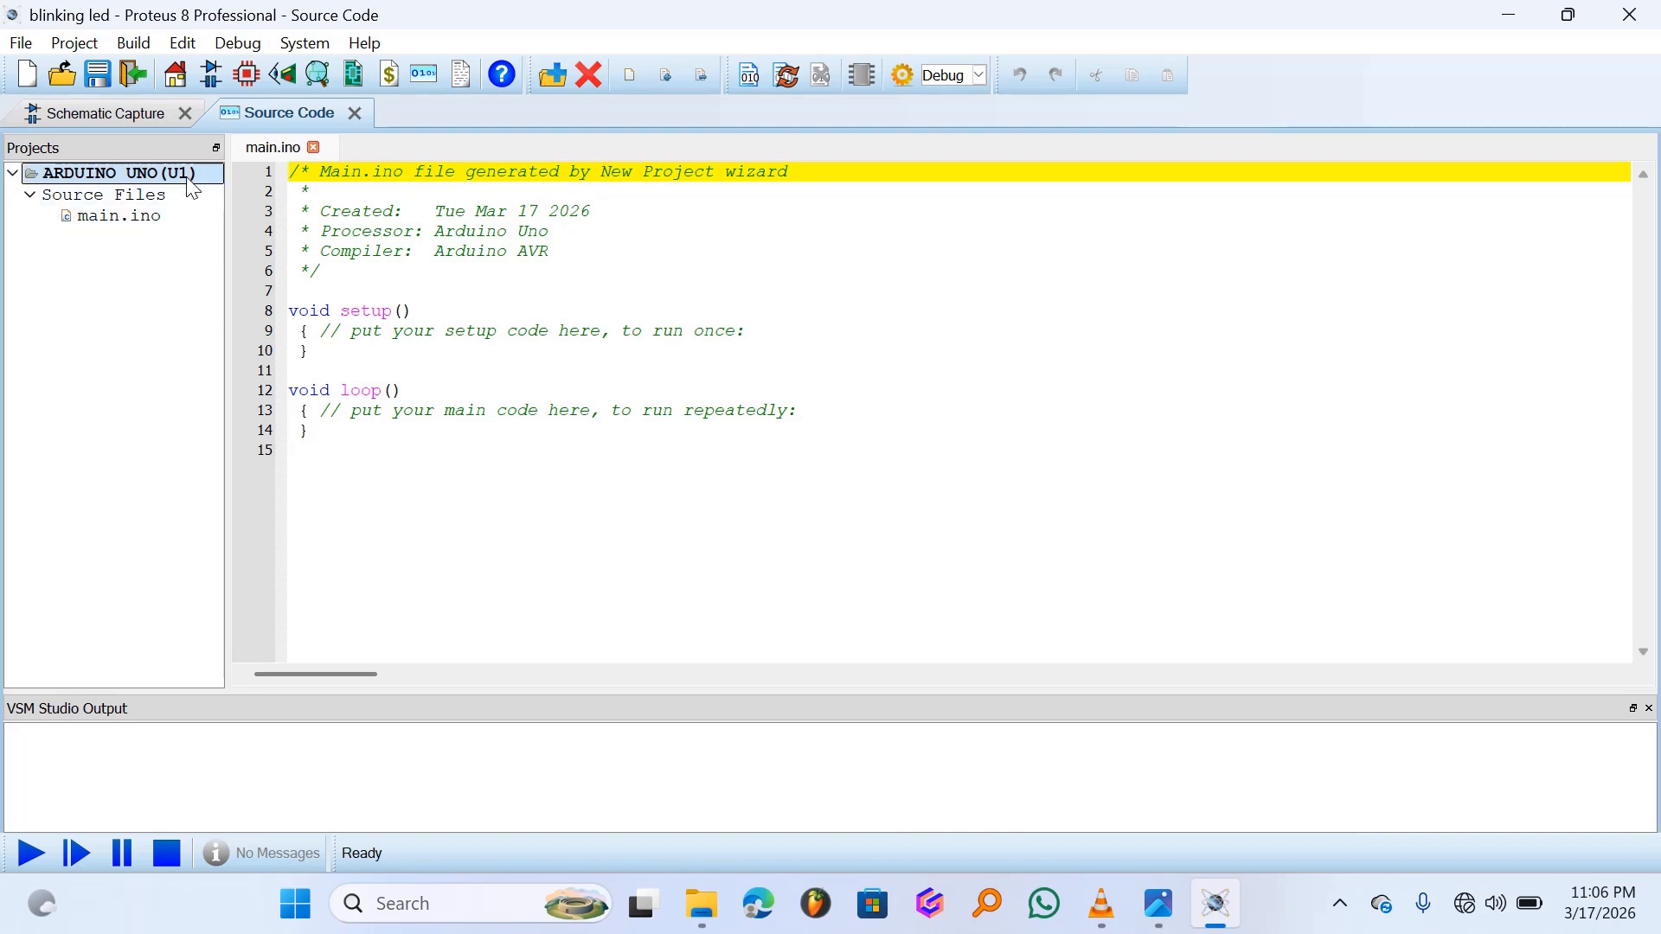
# - Look over the generated schematic and the main.ino source code, ending on the schematic
pyautogui.click(112, 113)
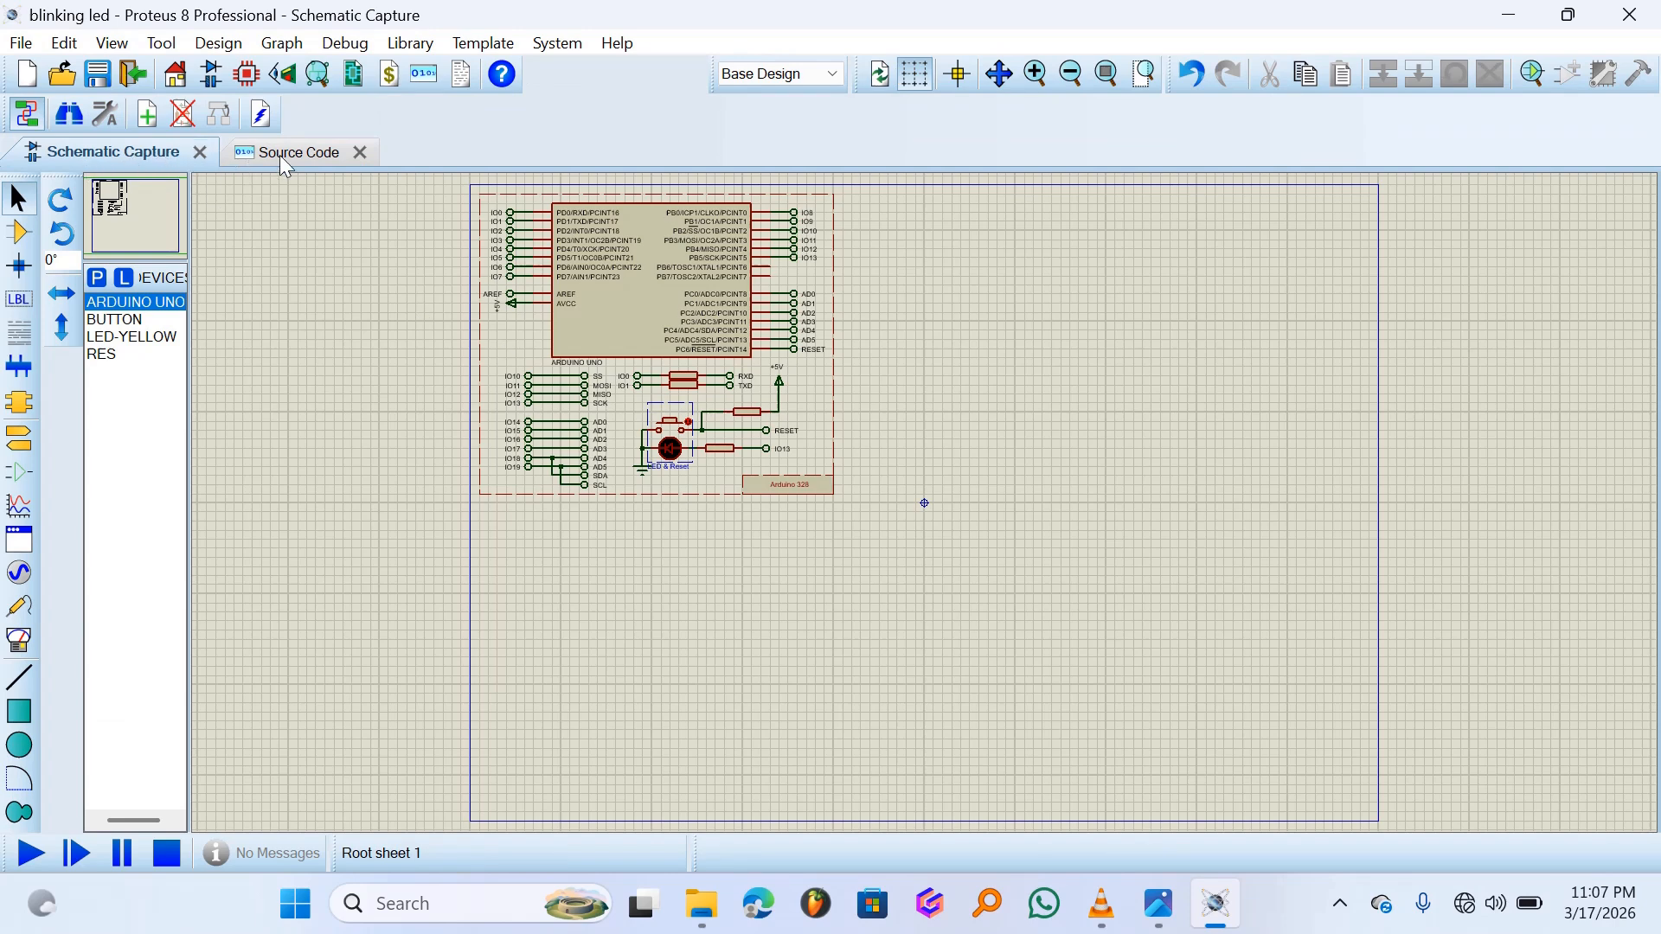
pyautogui.click(322, 158)
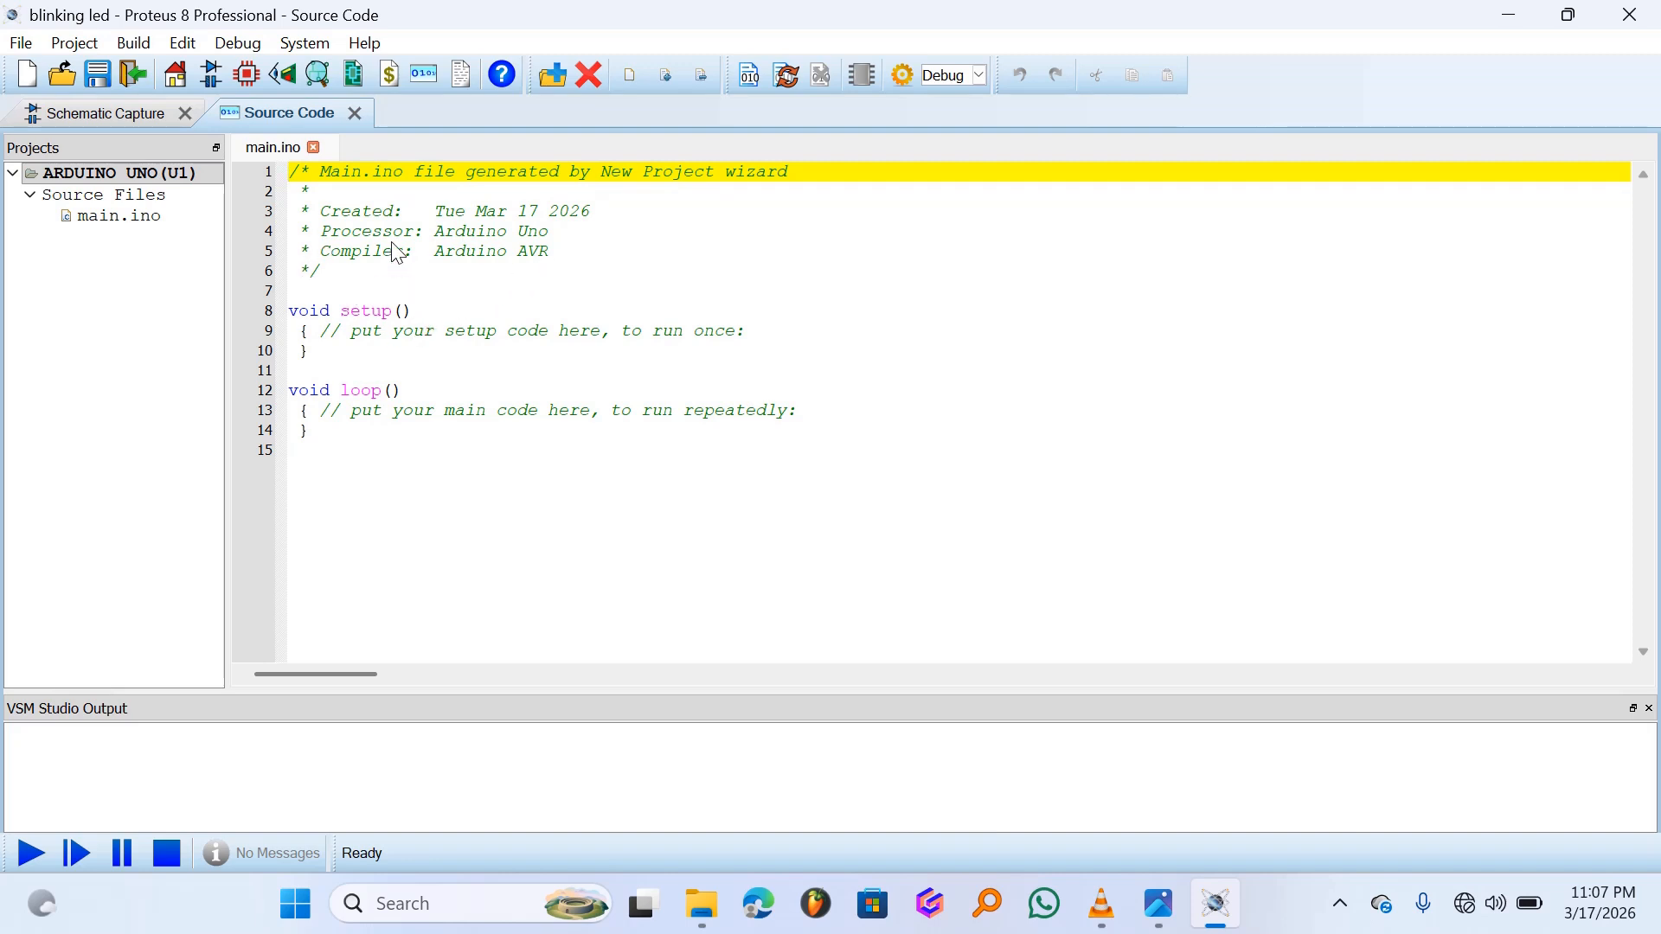
pyautogui.click(130, 111)
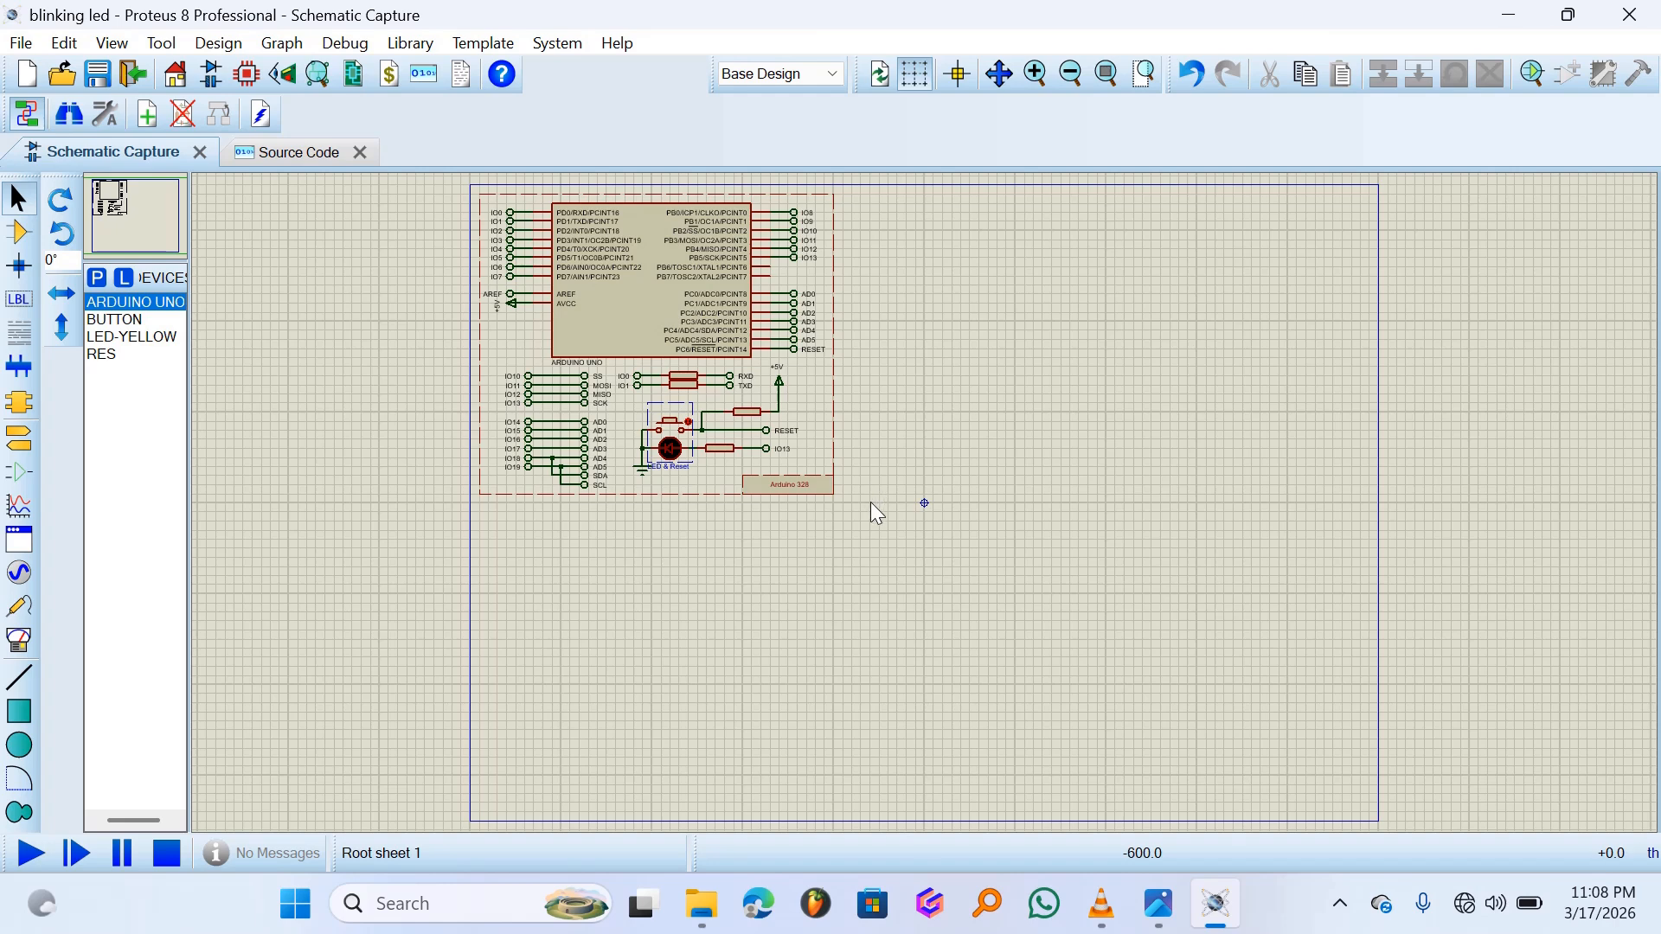
# - Delete the whole auto-placed Arduino 328 circuit from the schematic, accepting the loss of its project clip
pyautogui.moveTo(870, 502); pyautogui.dragTo(482, 244)
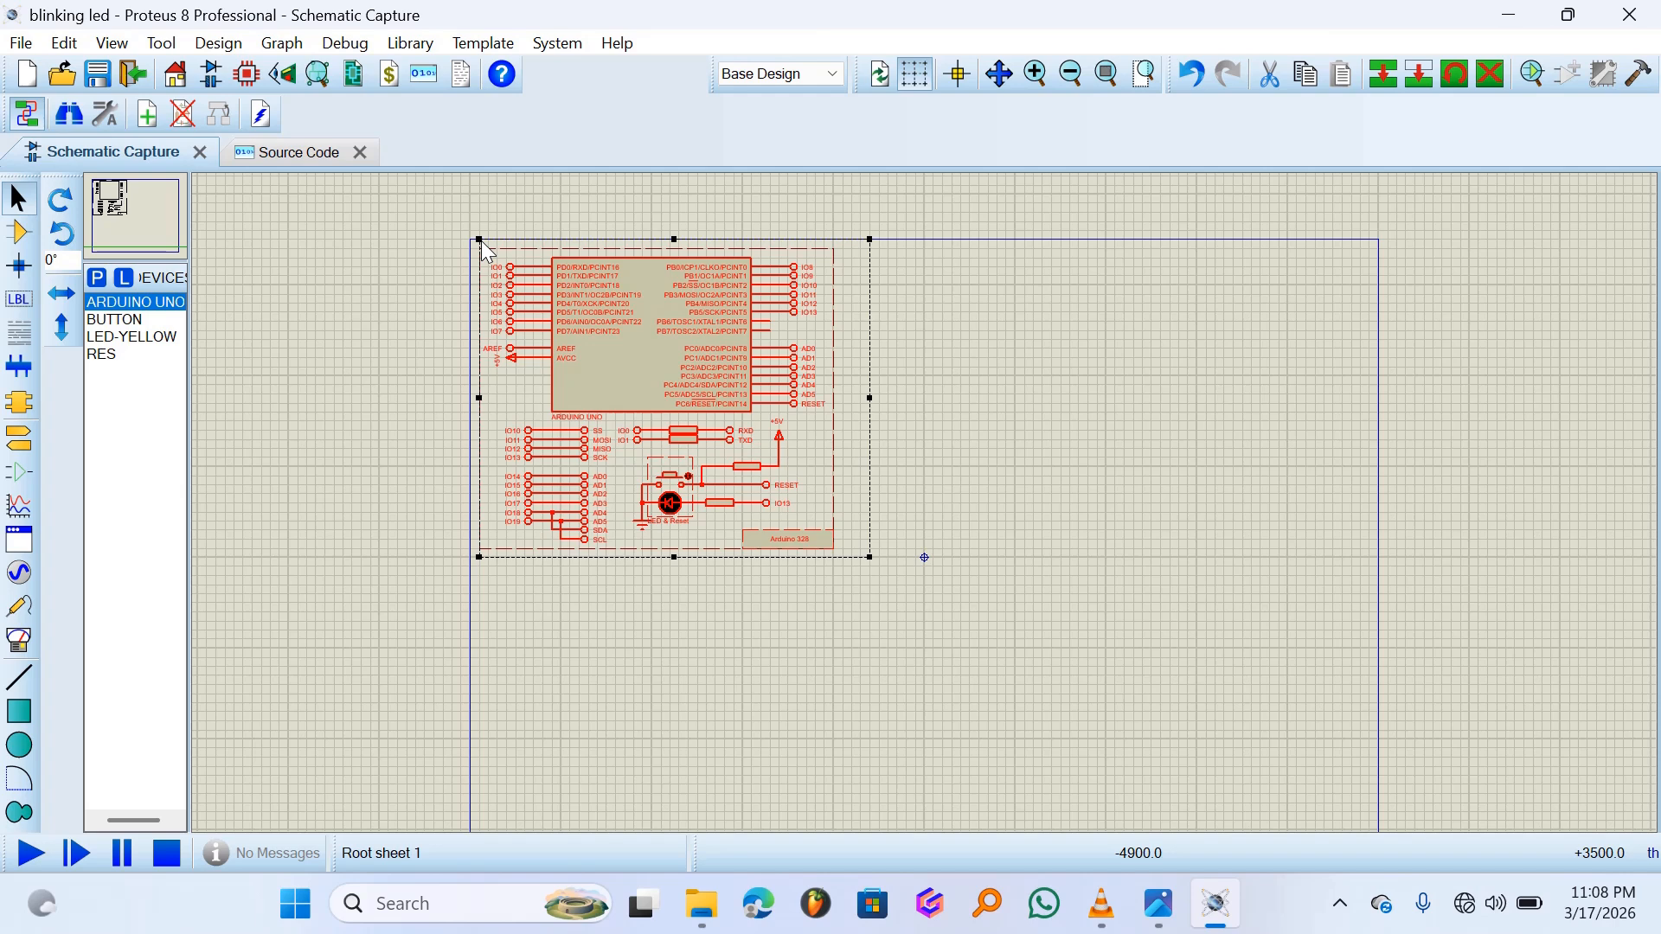
pyautogui.press('Delete')
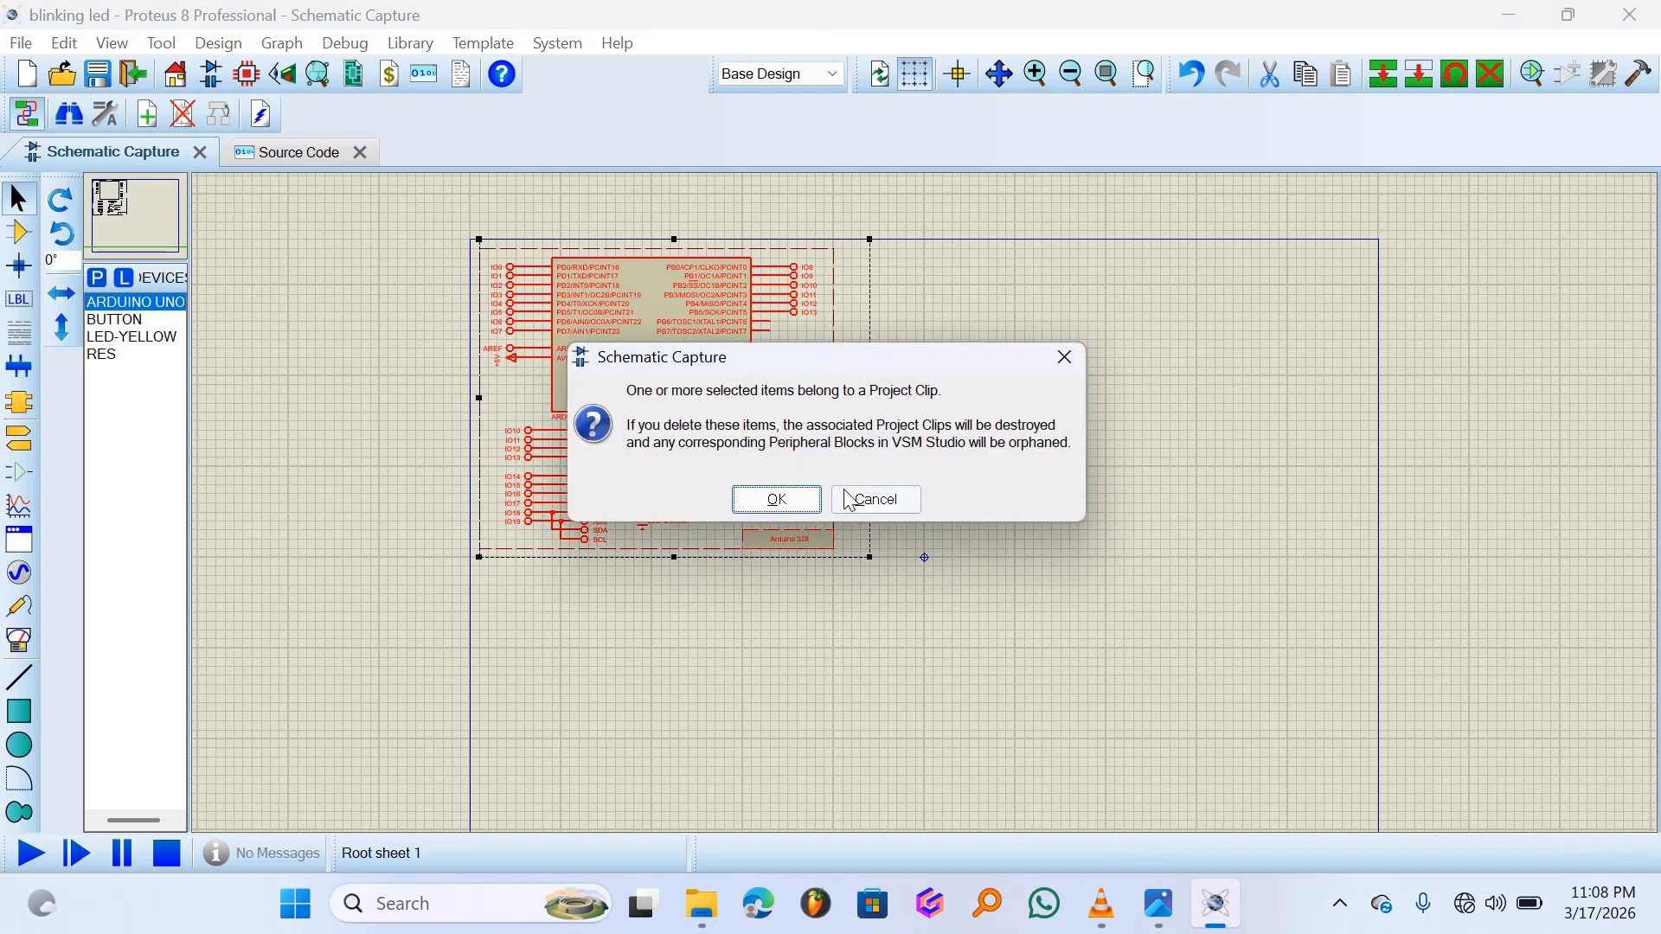
pyautogui.click(774, 502)
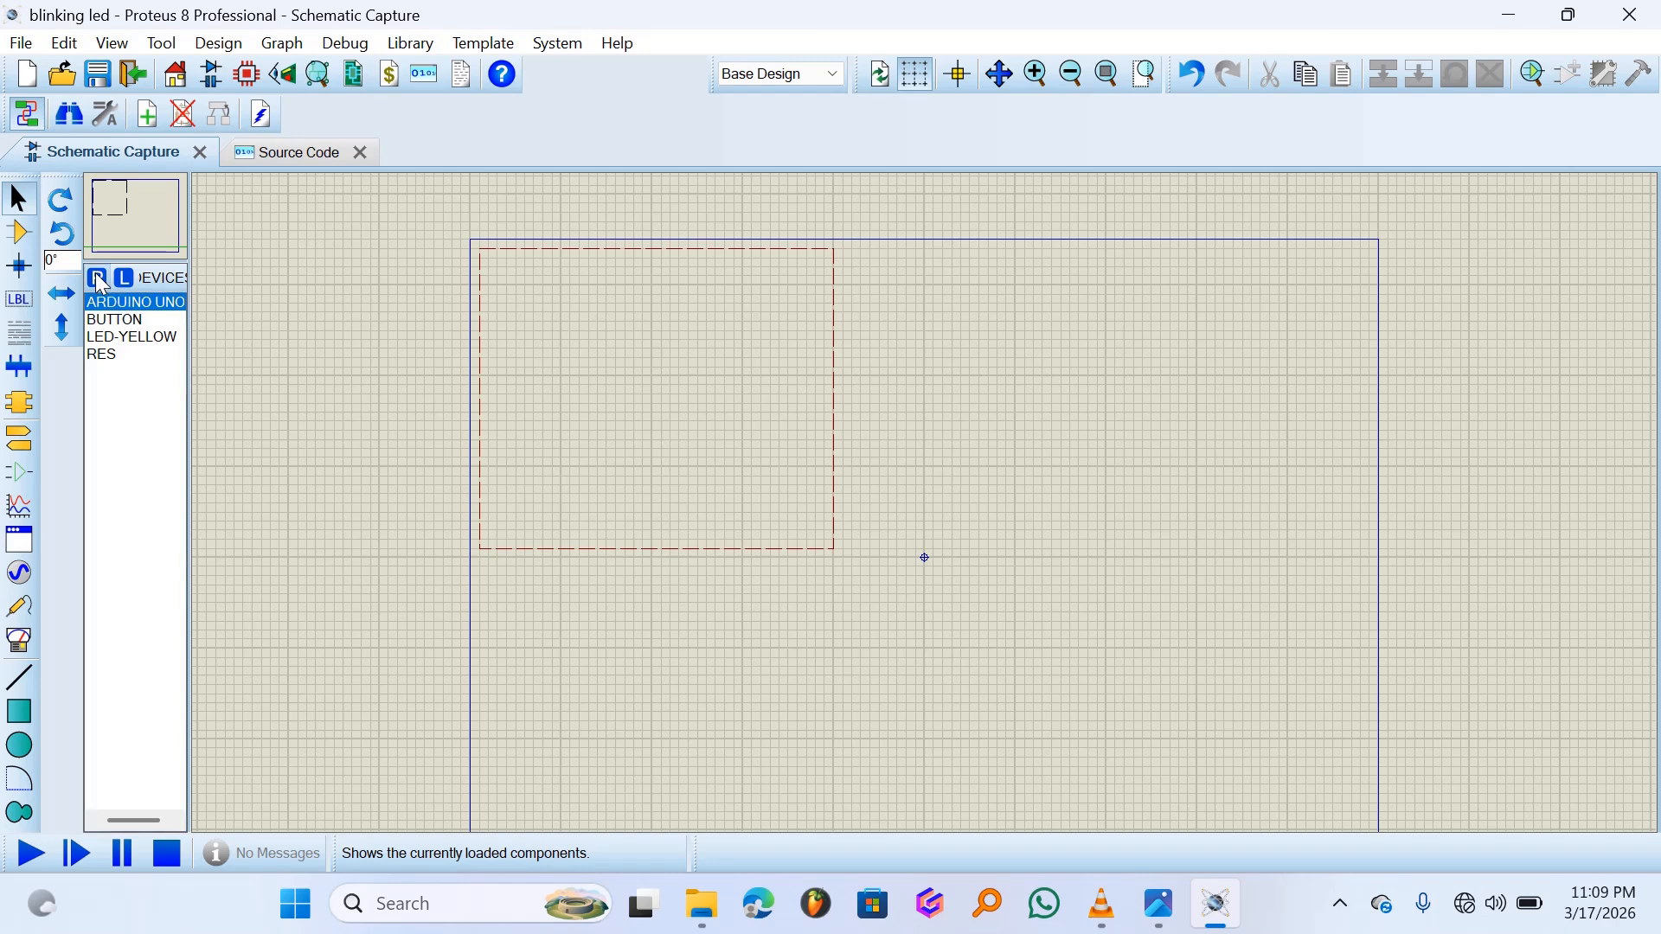
# - Find ARDUINO UNO in the device library with "ardui", replace existing instances with the library version, and place the board near the sheet's centre
pyautogui.click(23, 240)
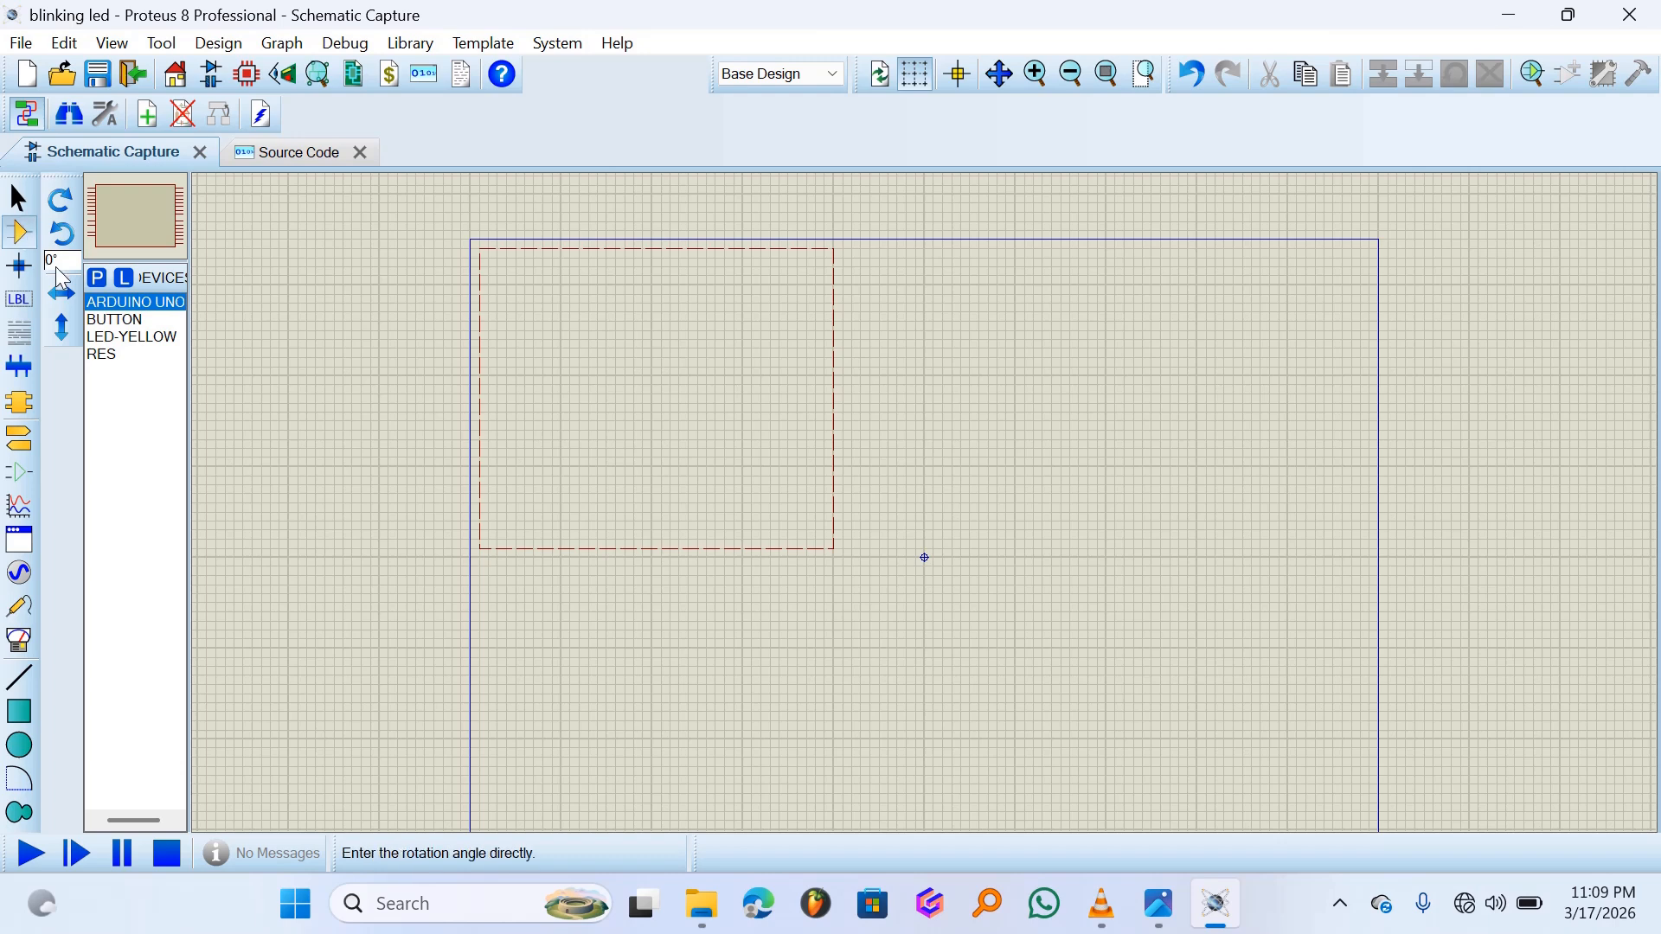
pyautogui.click(101, 287)
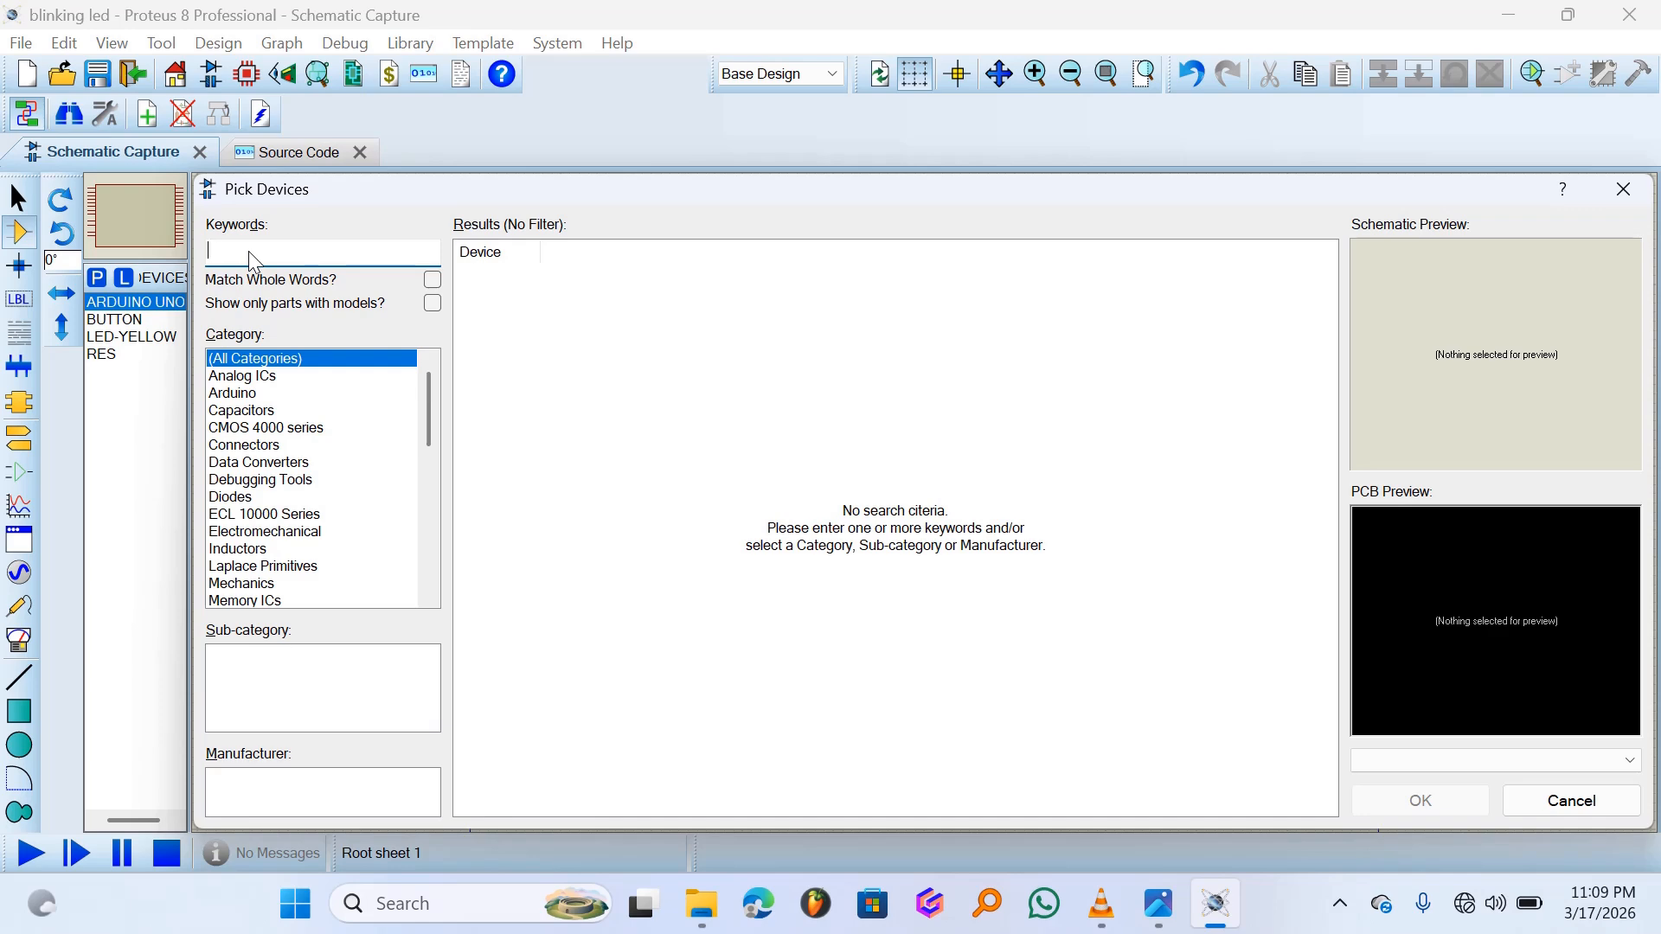
pyautogui.write('ar')
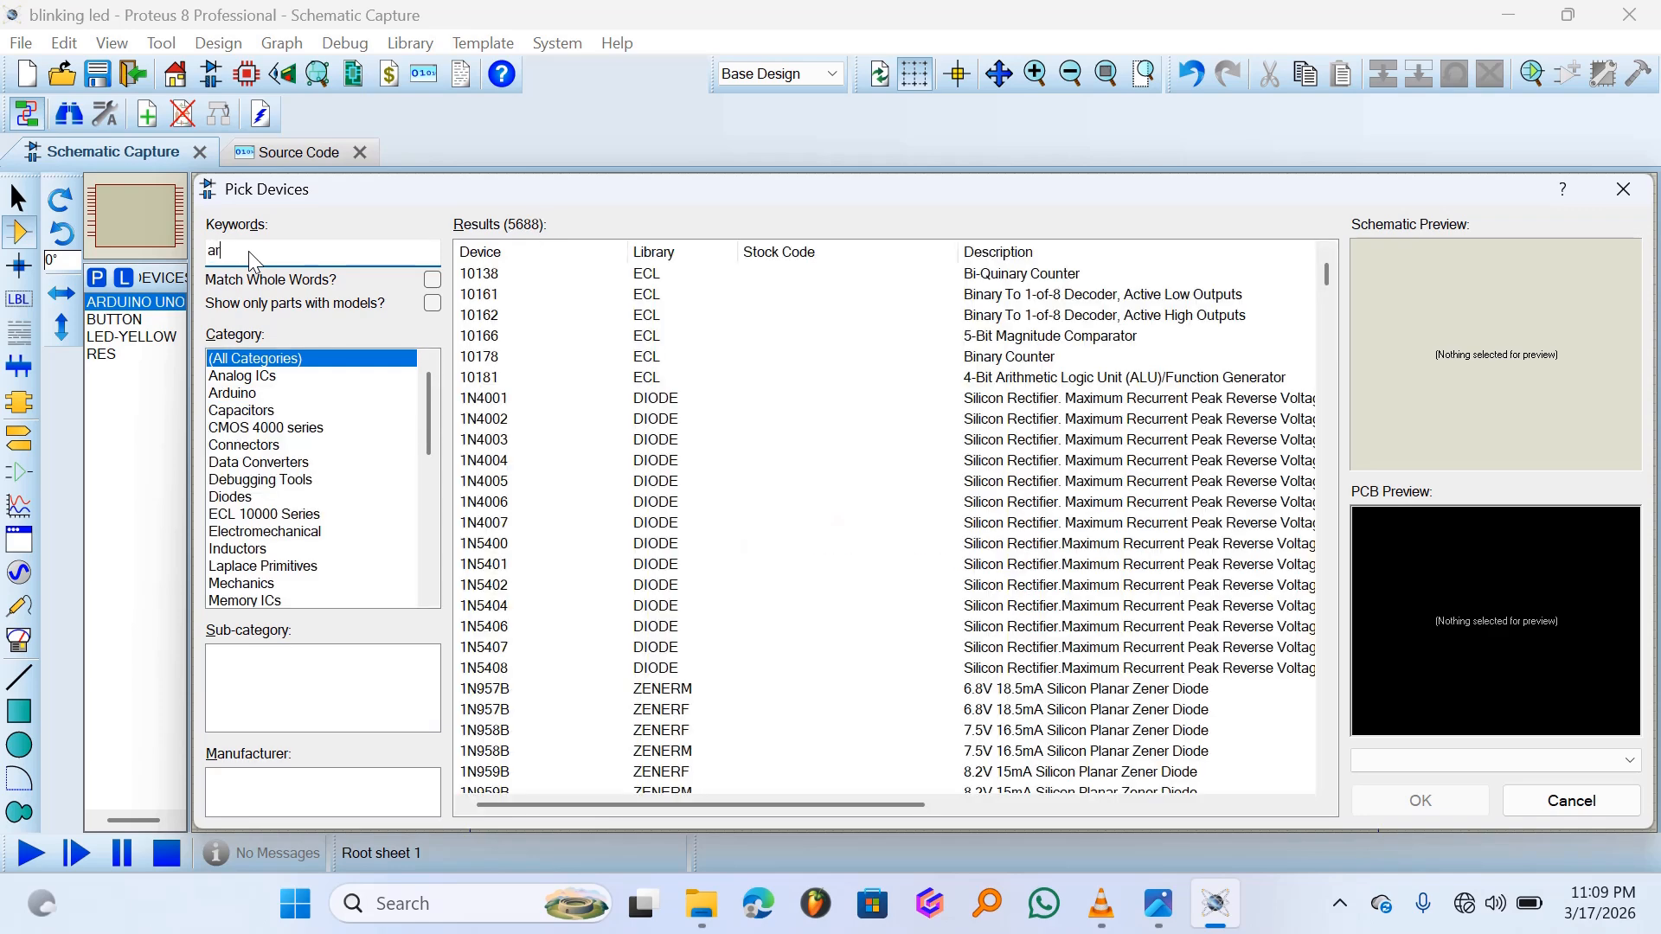
pyautogui.write('dui')
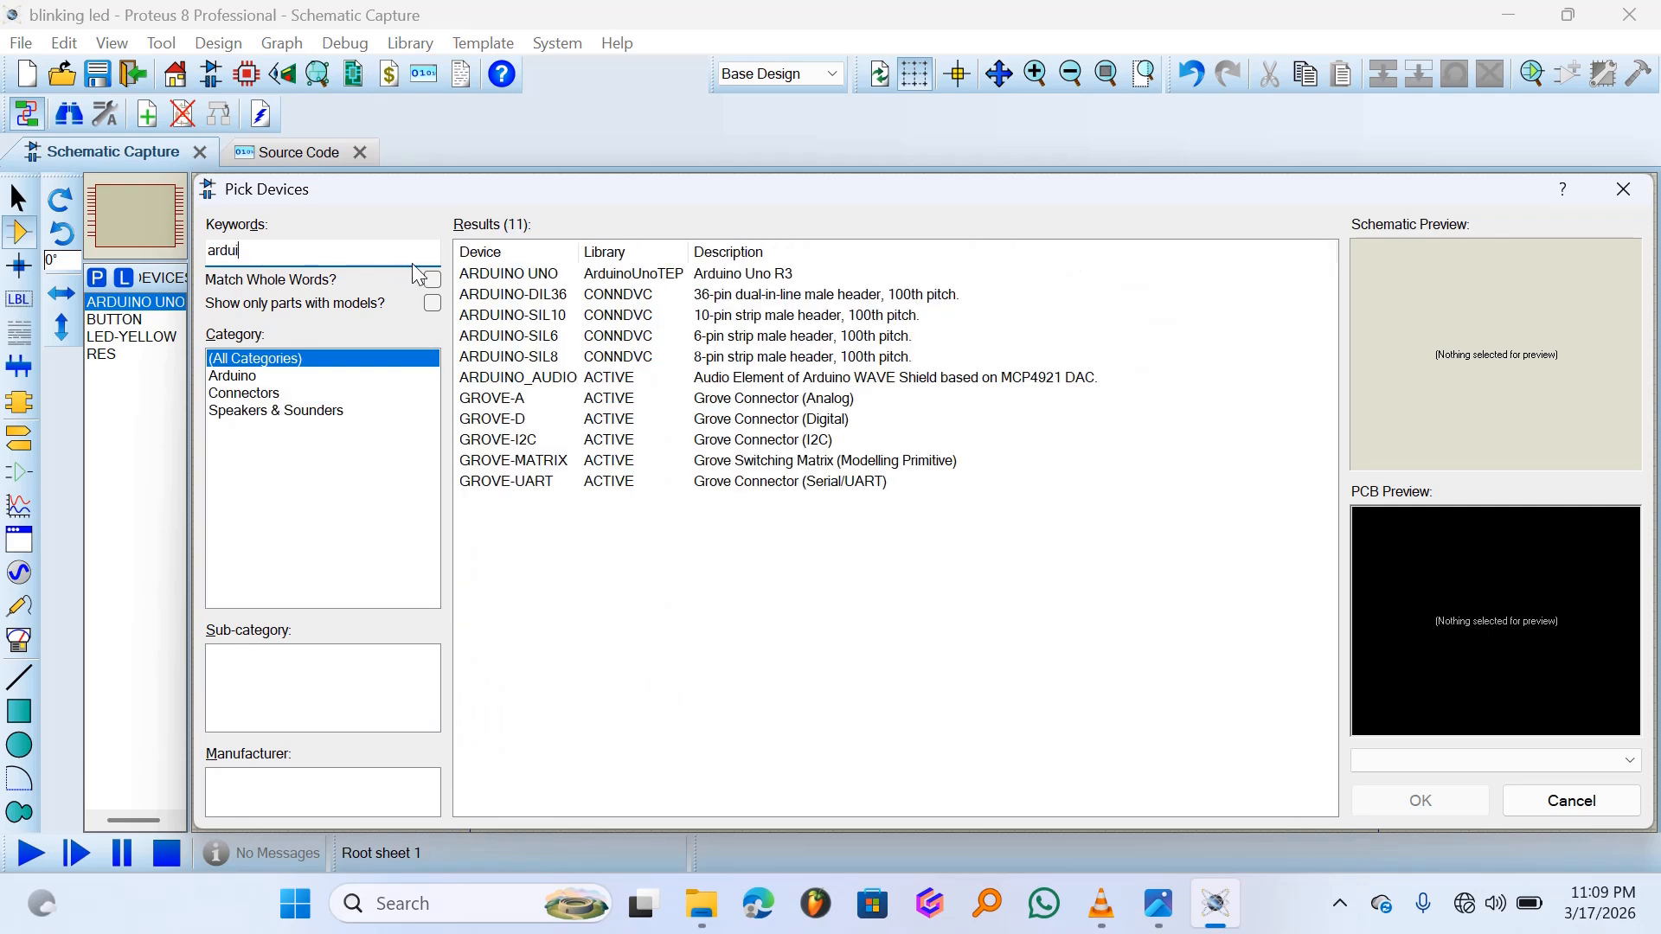
pyautogui.click(534, 275)
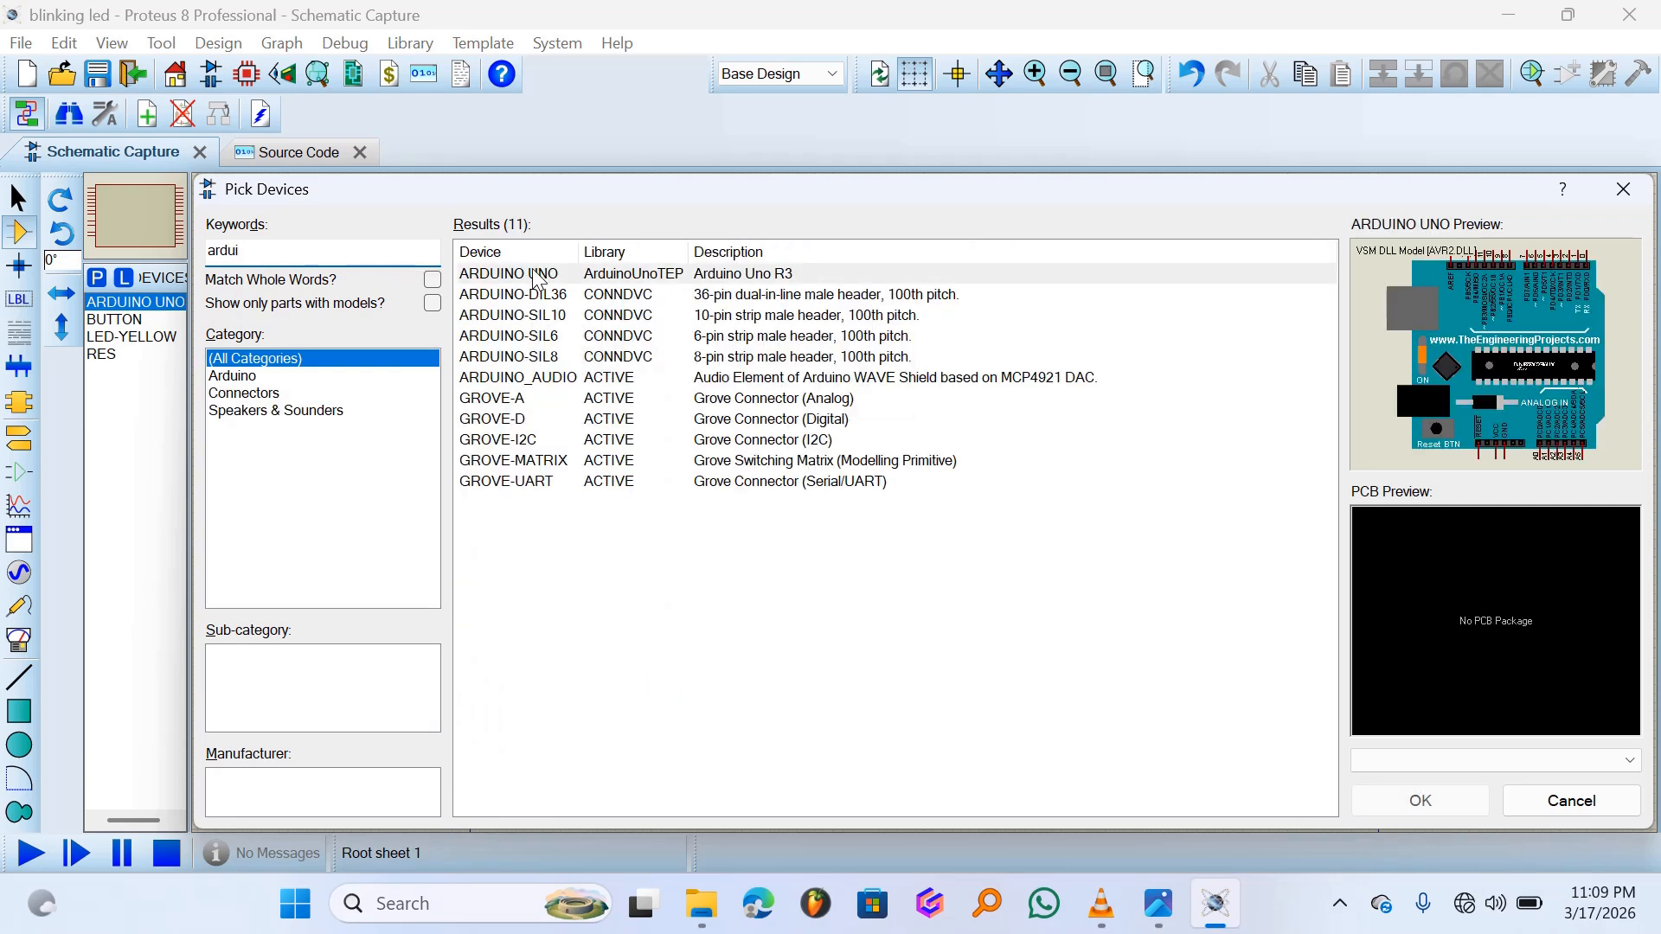
pyautogui.click(1403, 797)
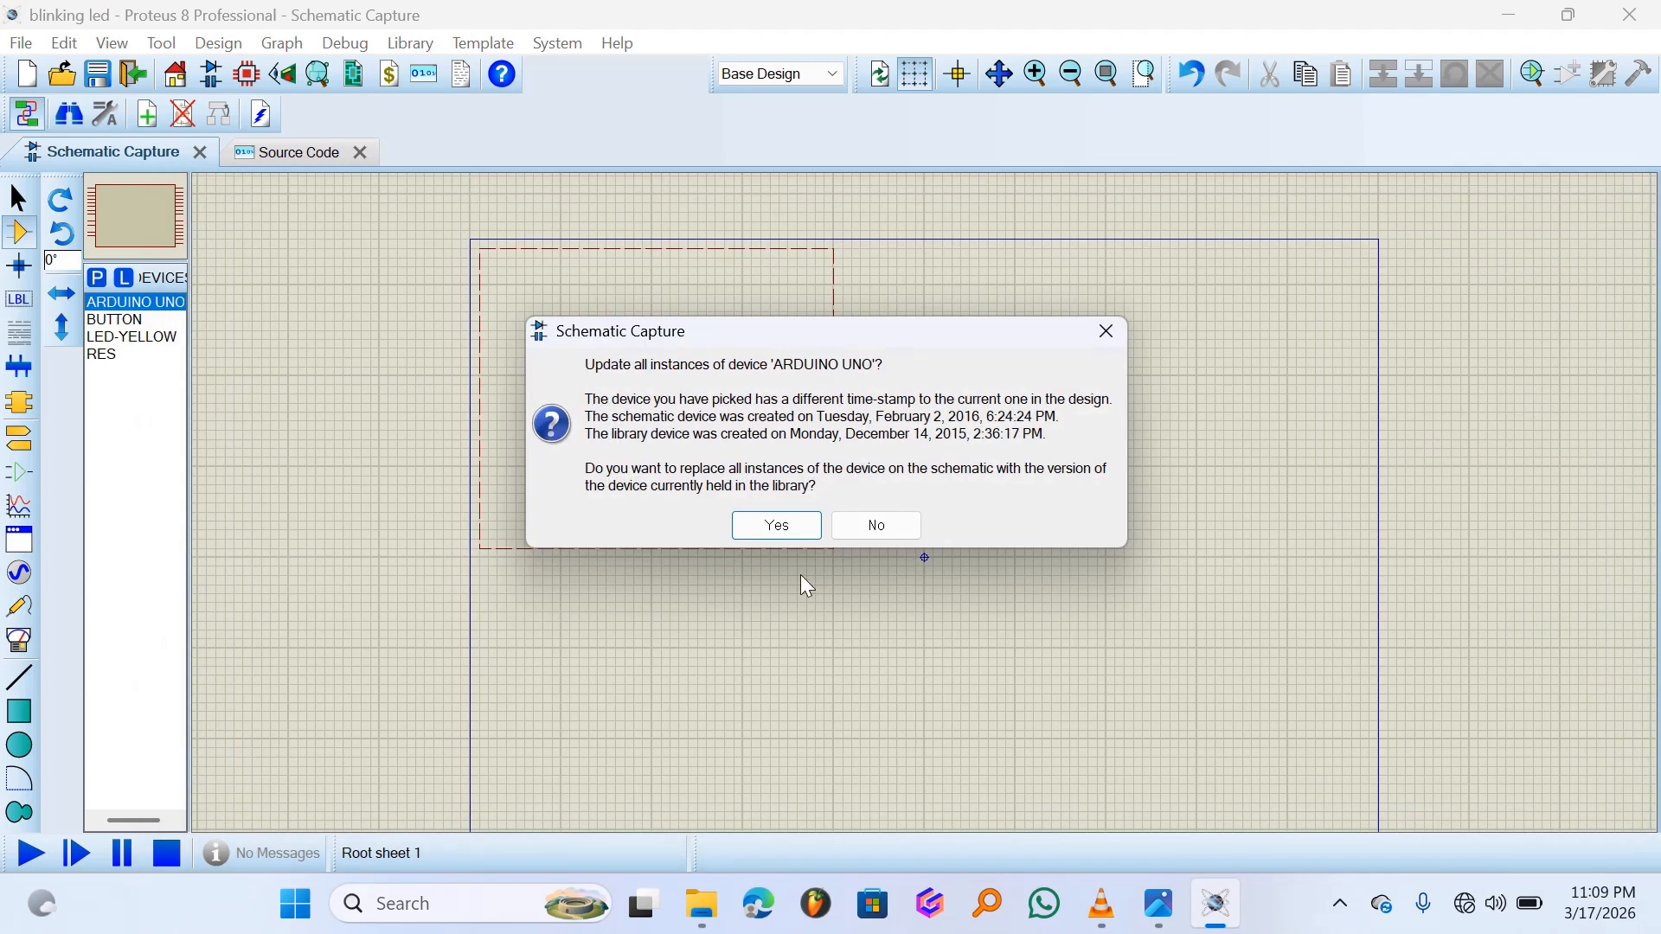
pyautogui.click(776, 526)
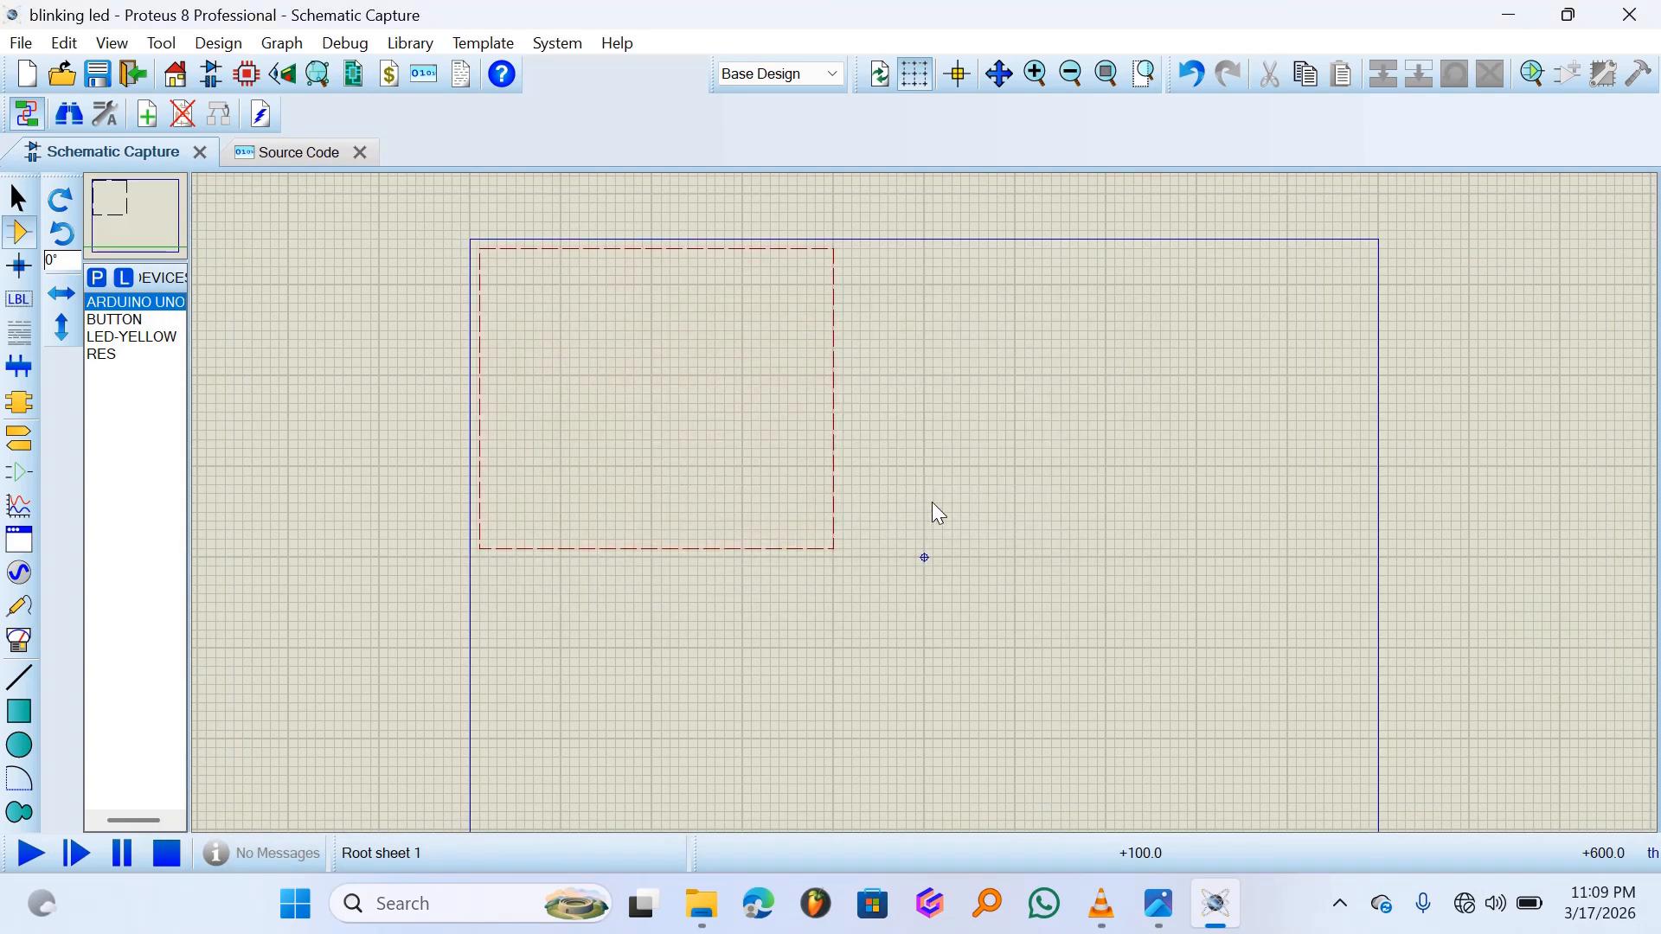
pyautogui.click(932, 502)
pyautogui.click(870, 557)
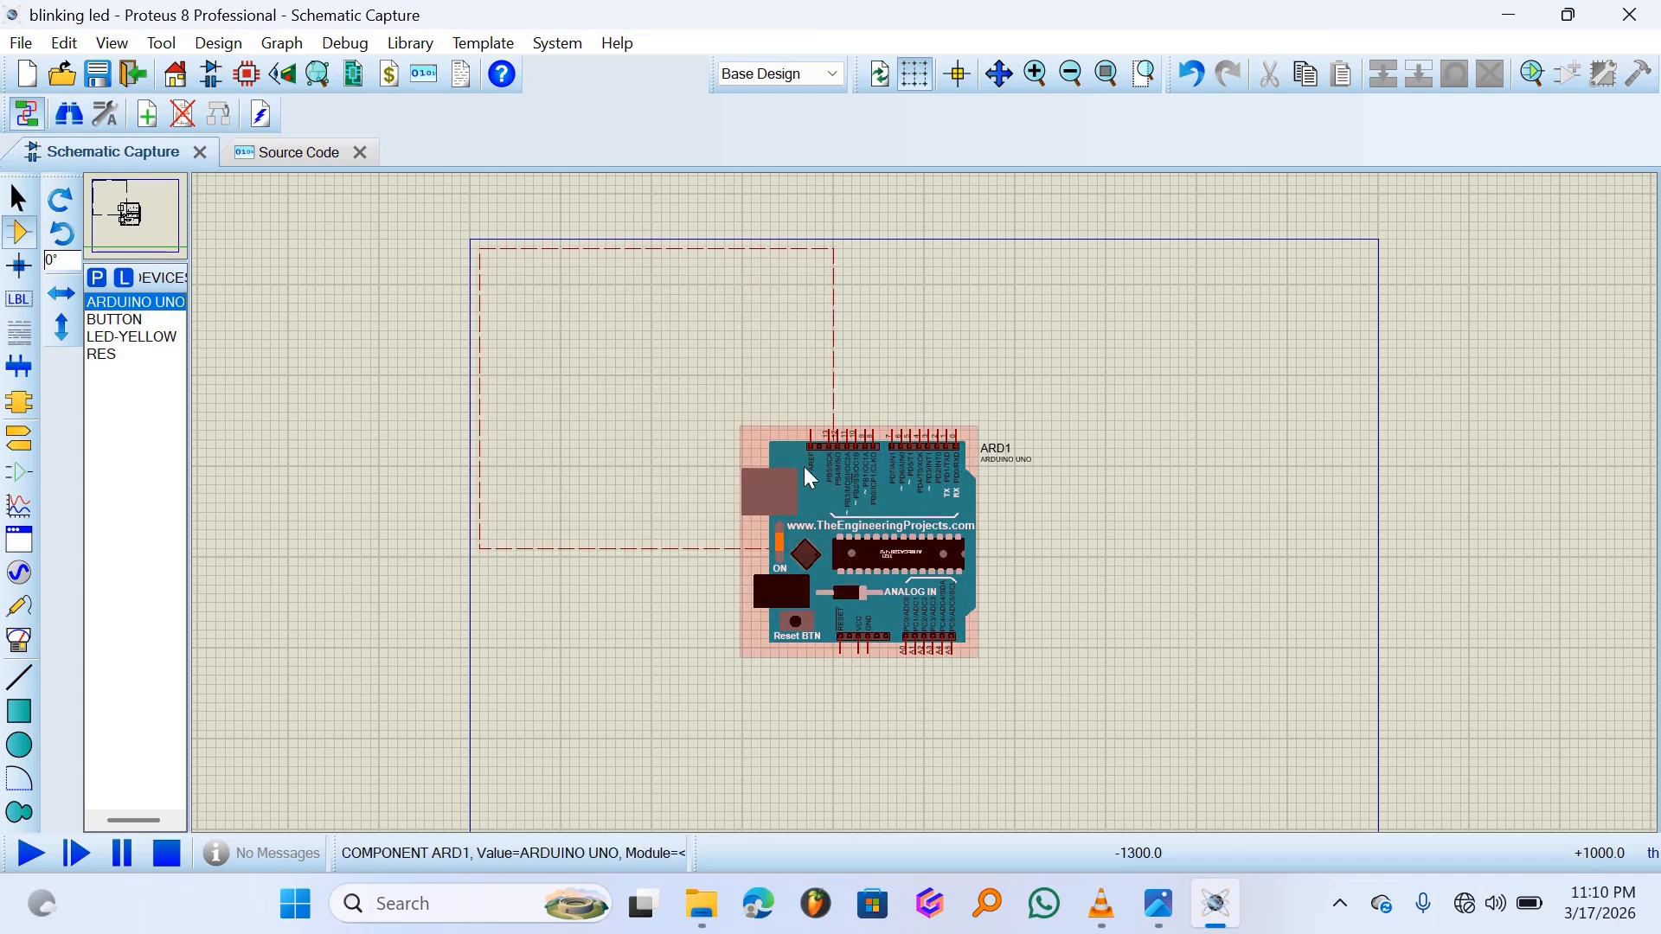
# - Rotate the Arduino Uno board clockwise and move it slightly lower on the sheet
pyautogui.rightClick(872, 498)
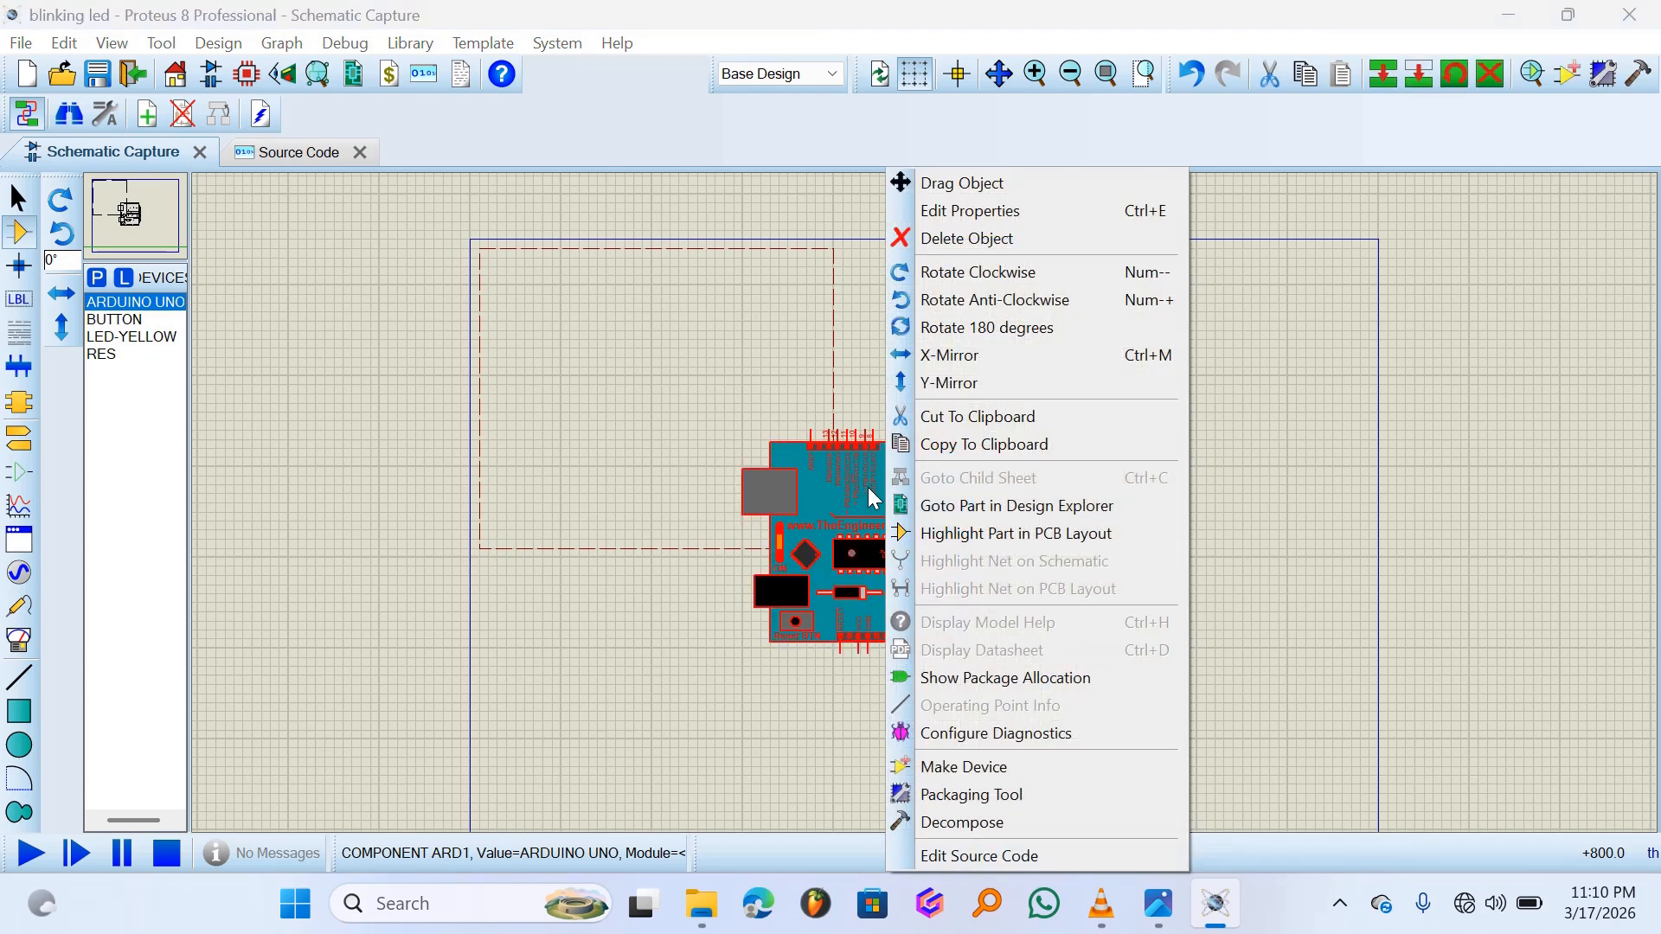
pyautogui.click(982, 279)
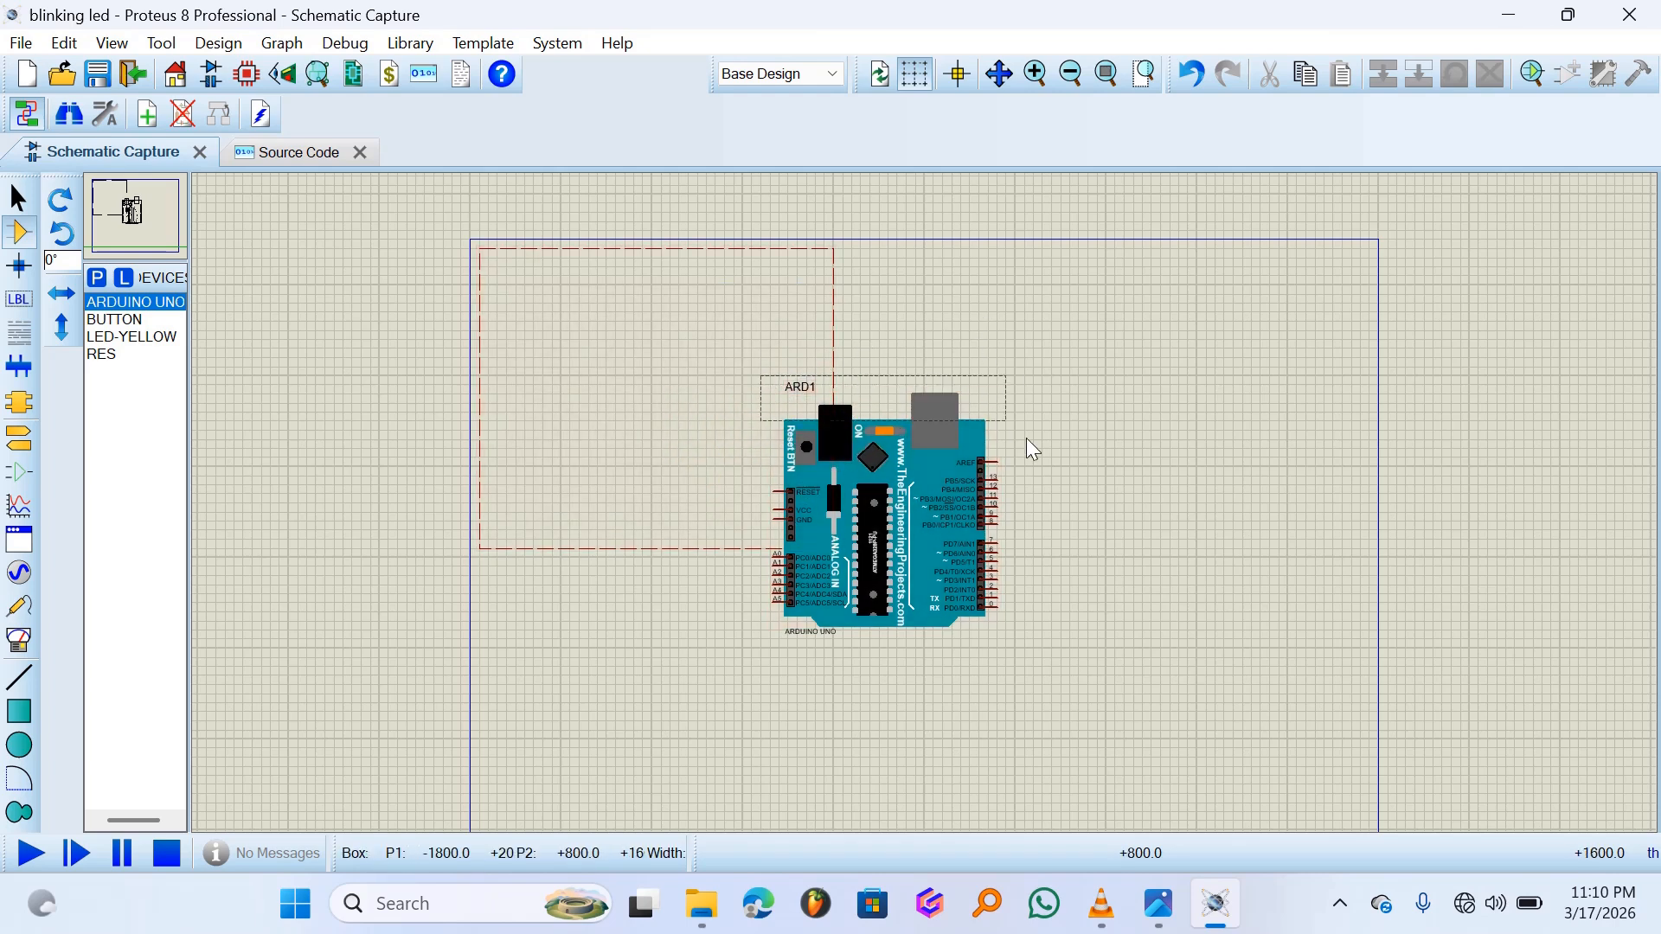
pyautogui.click(1014, 652)
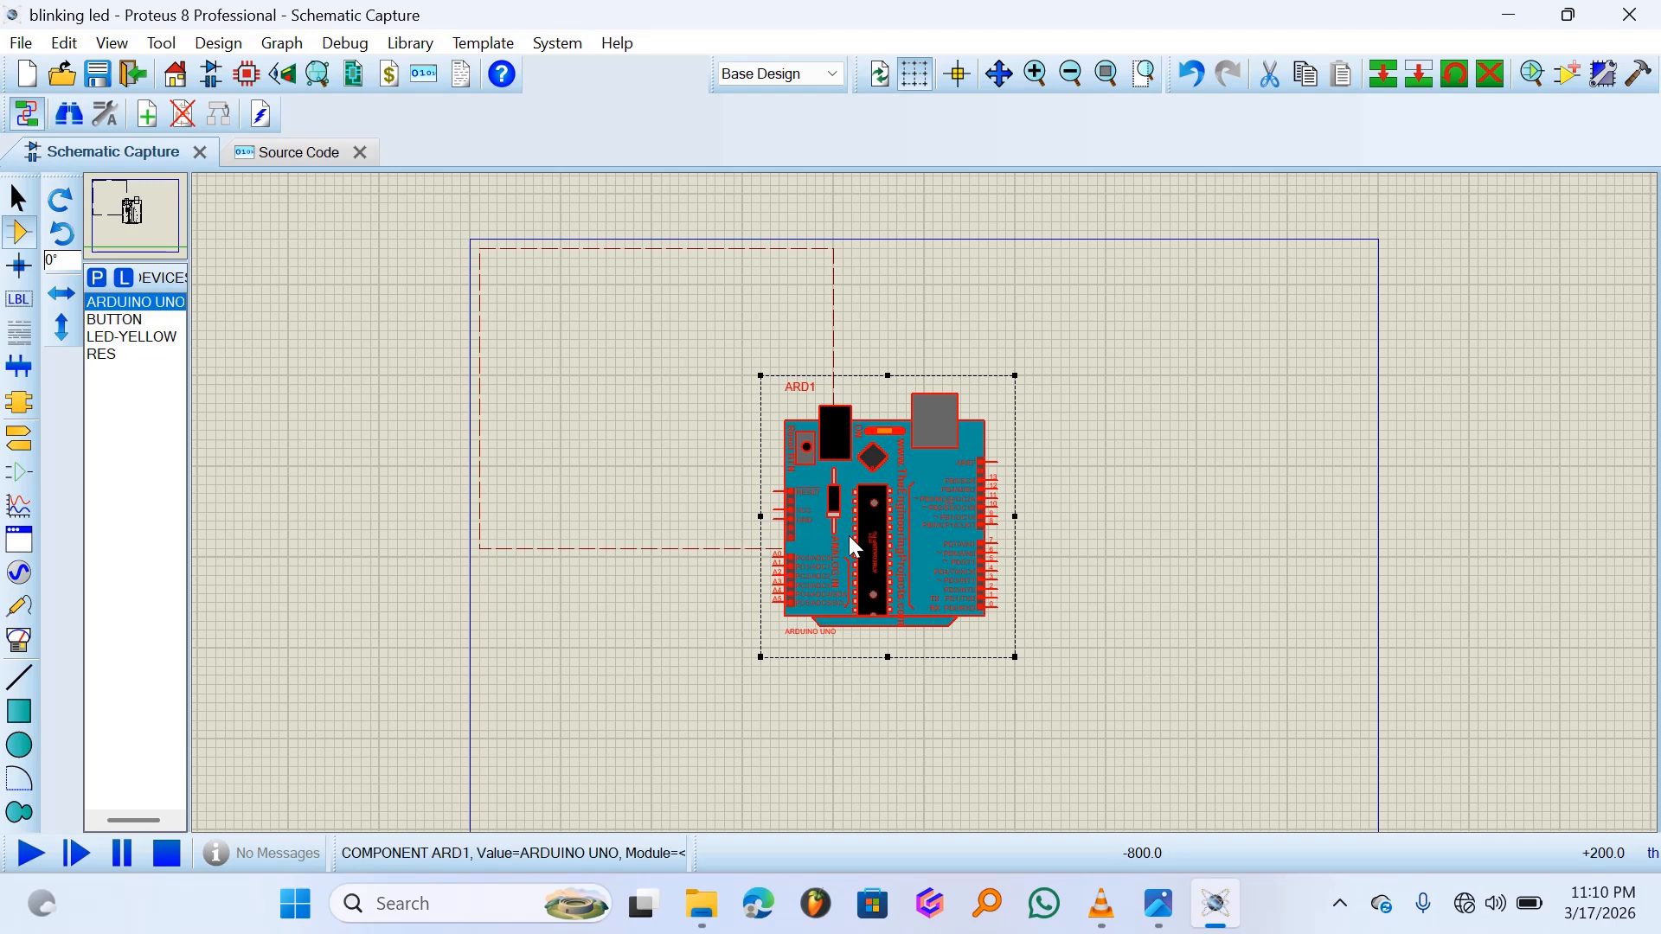
pyautogui.moveTo(849, 537); pyautogui.dragTo(851, 625)
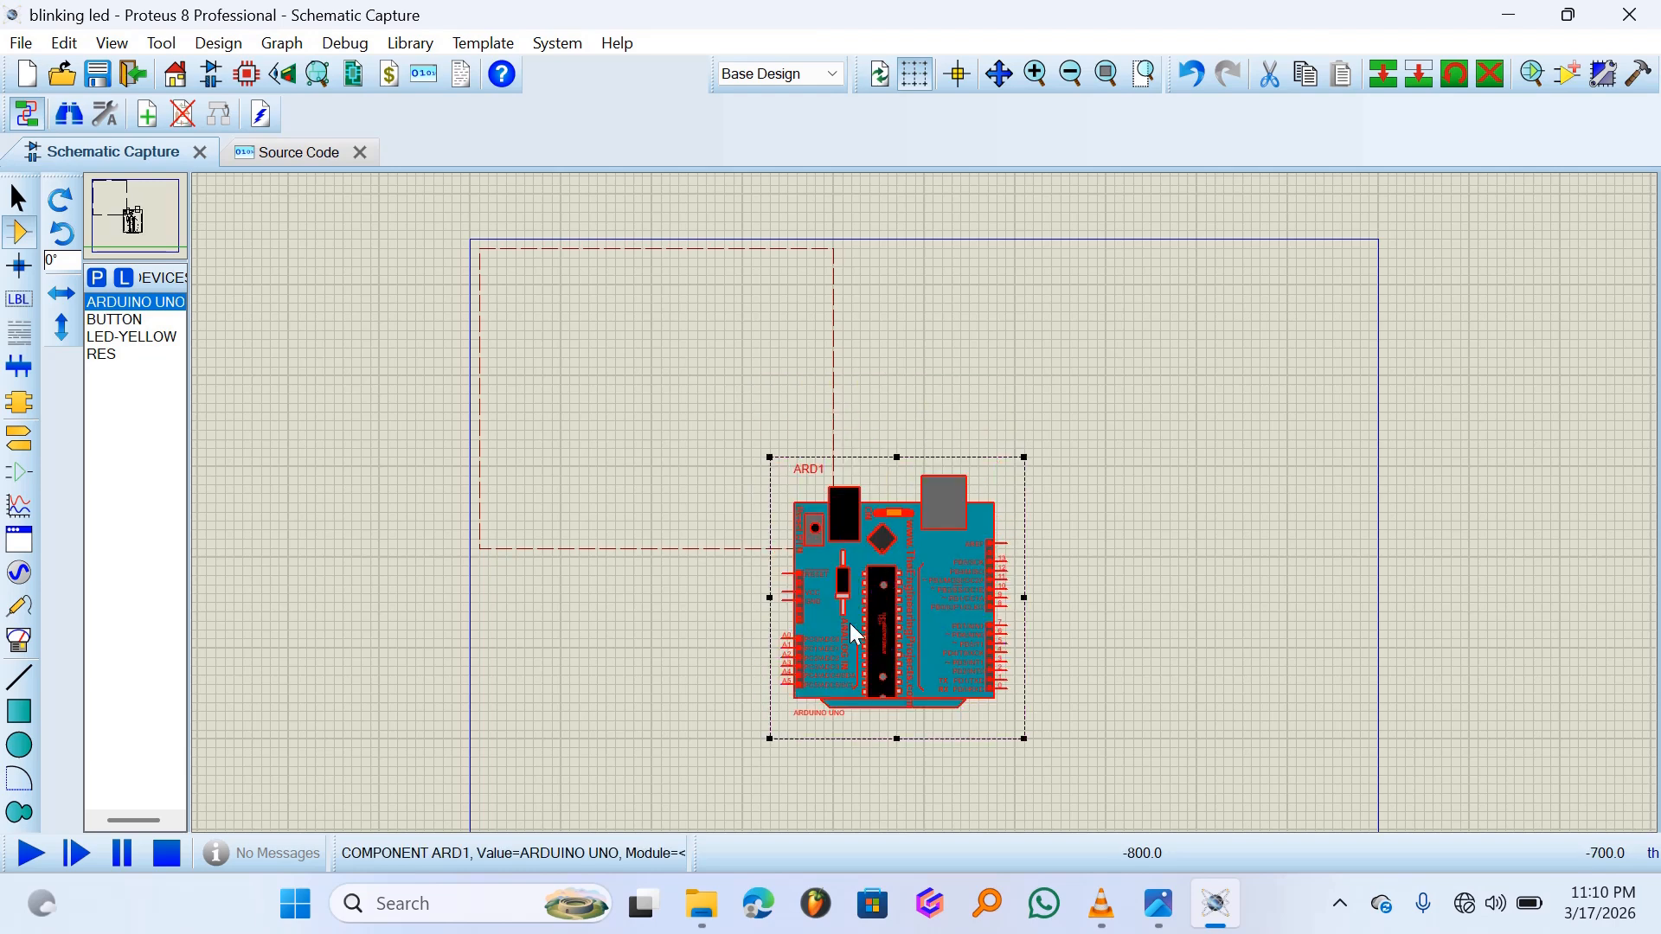
pyautogui.click(1216, 474)
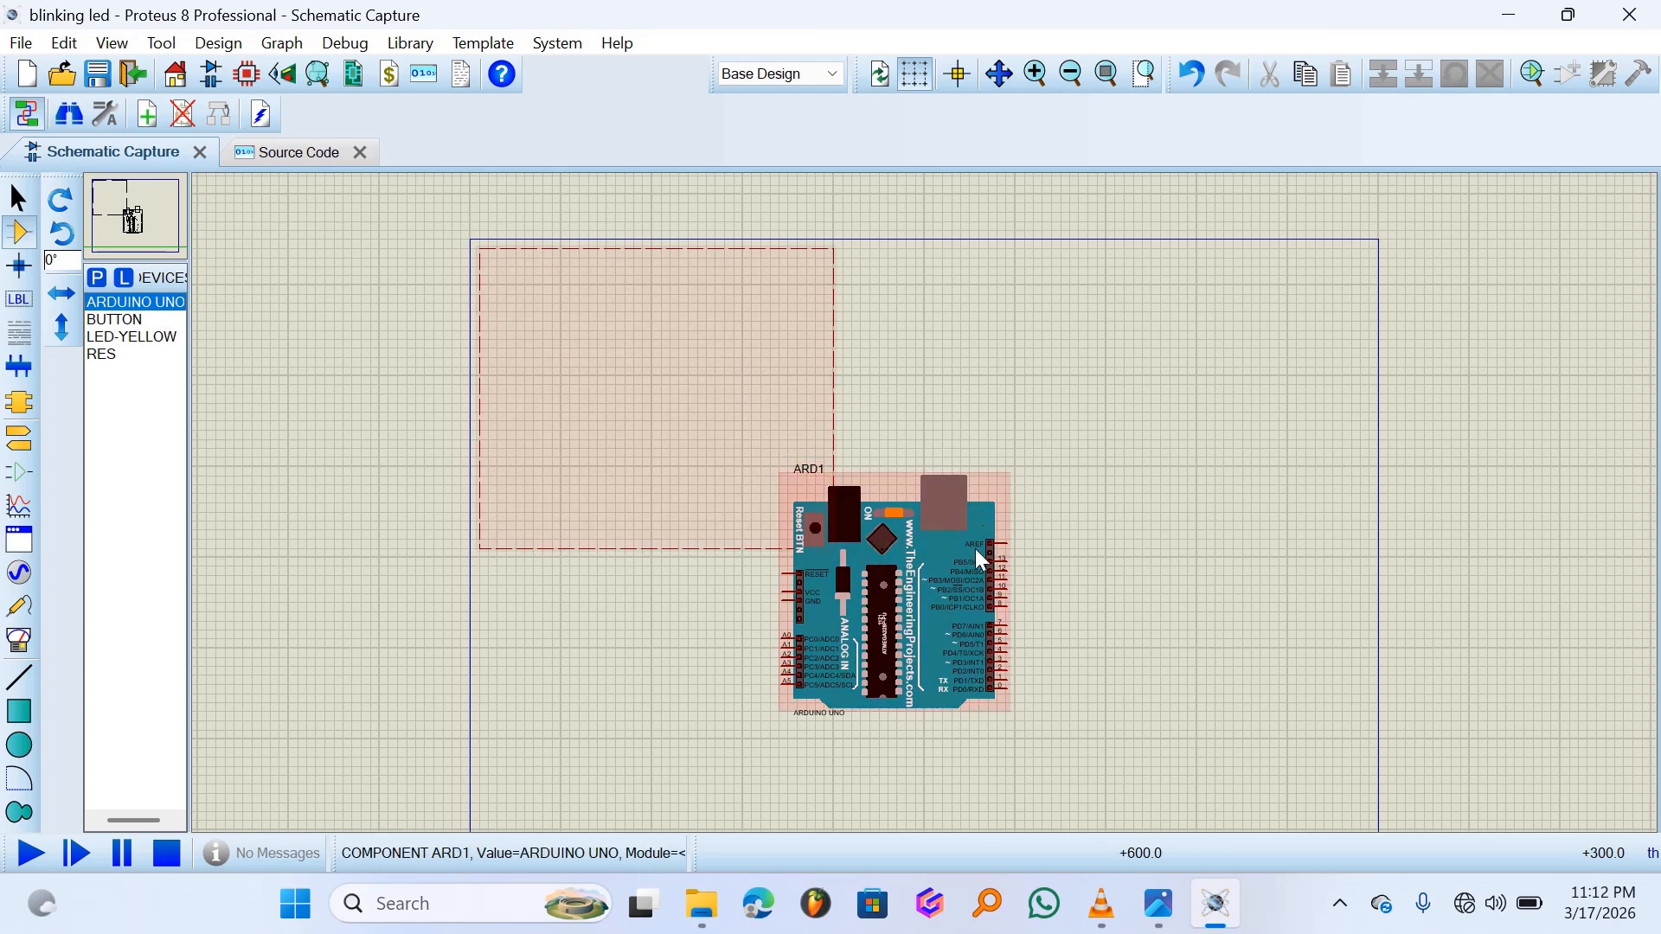
# - Find LED-BLUE in the device library with "led" and place one beside the Arduino board's digital pins
pyautogui.click(96, 277)
pyautogui.write('l')
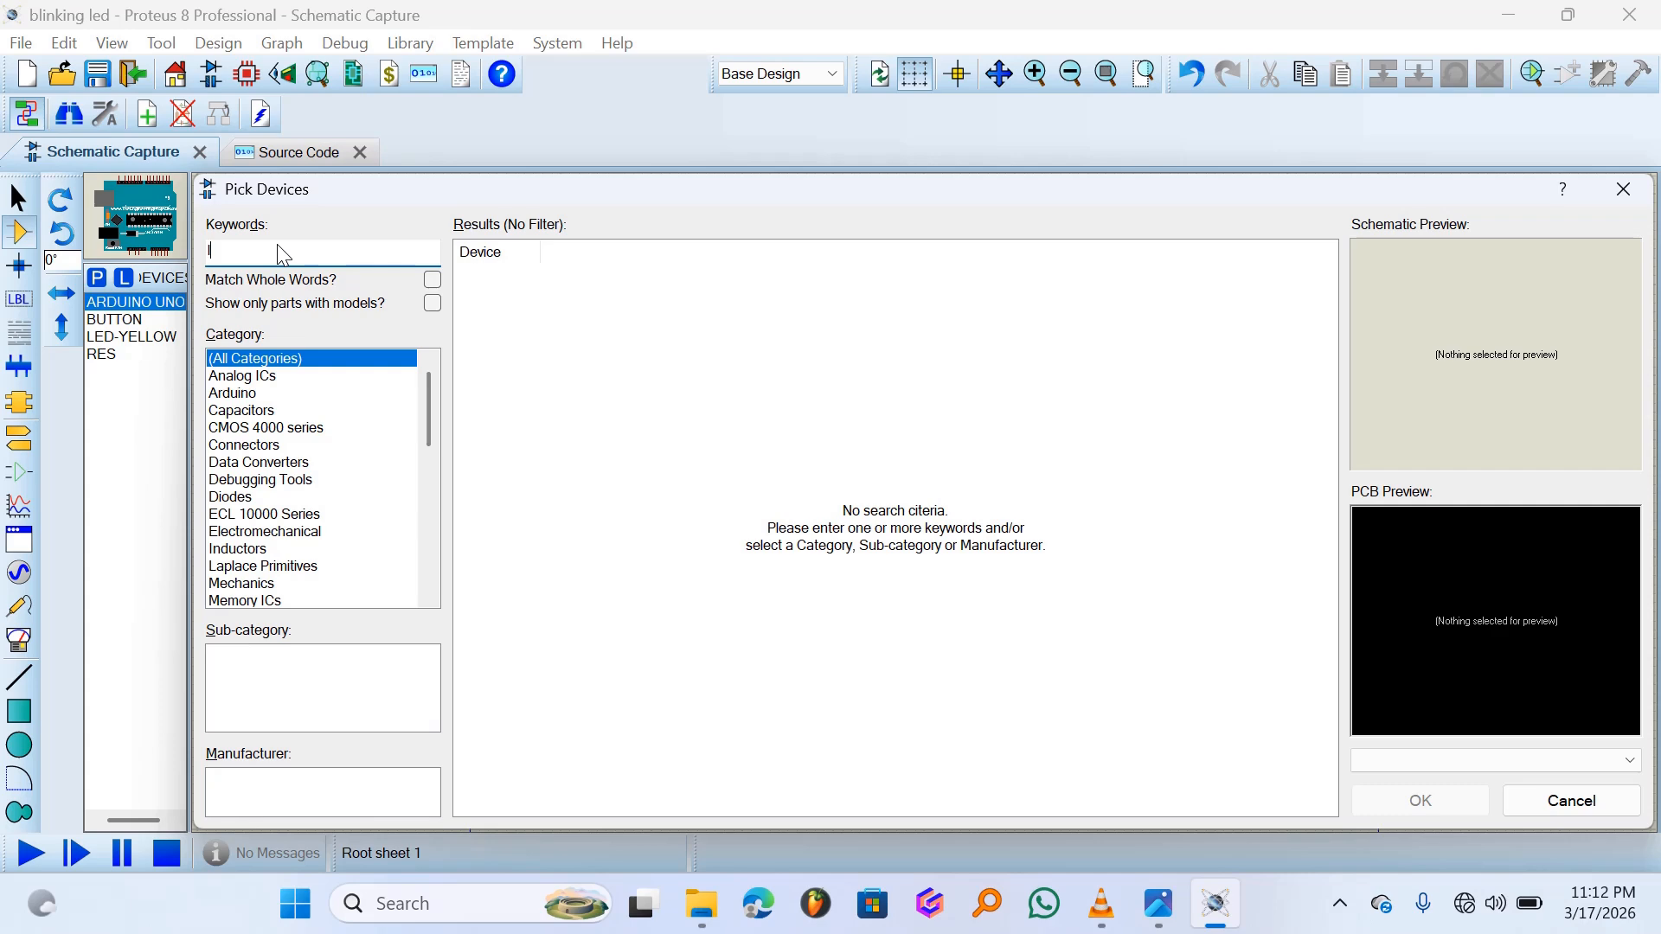
pyautogui.write('ed')
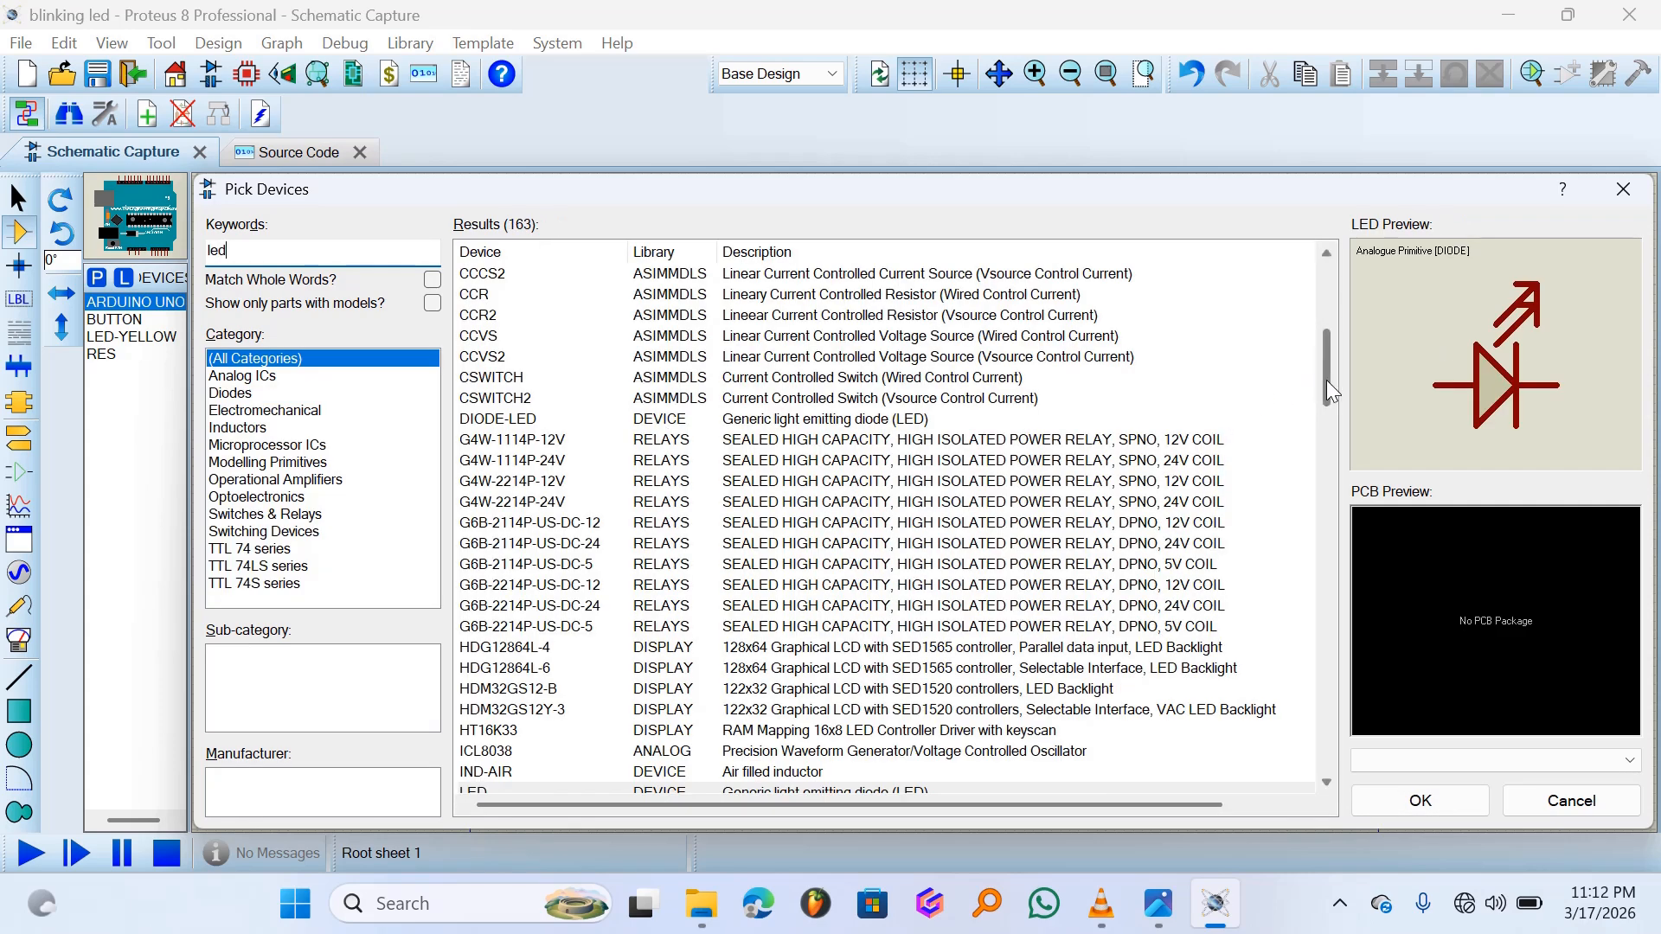
pyautogui.moveTo(1326, 380); pyautogui.dragTo(1254, 430)
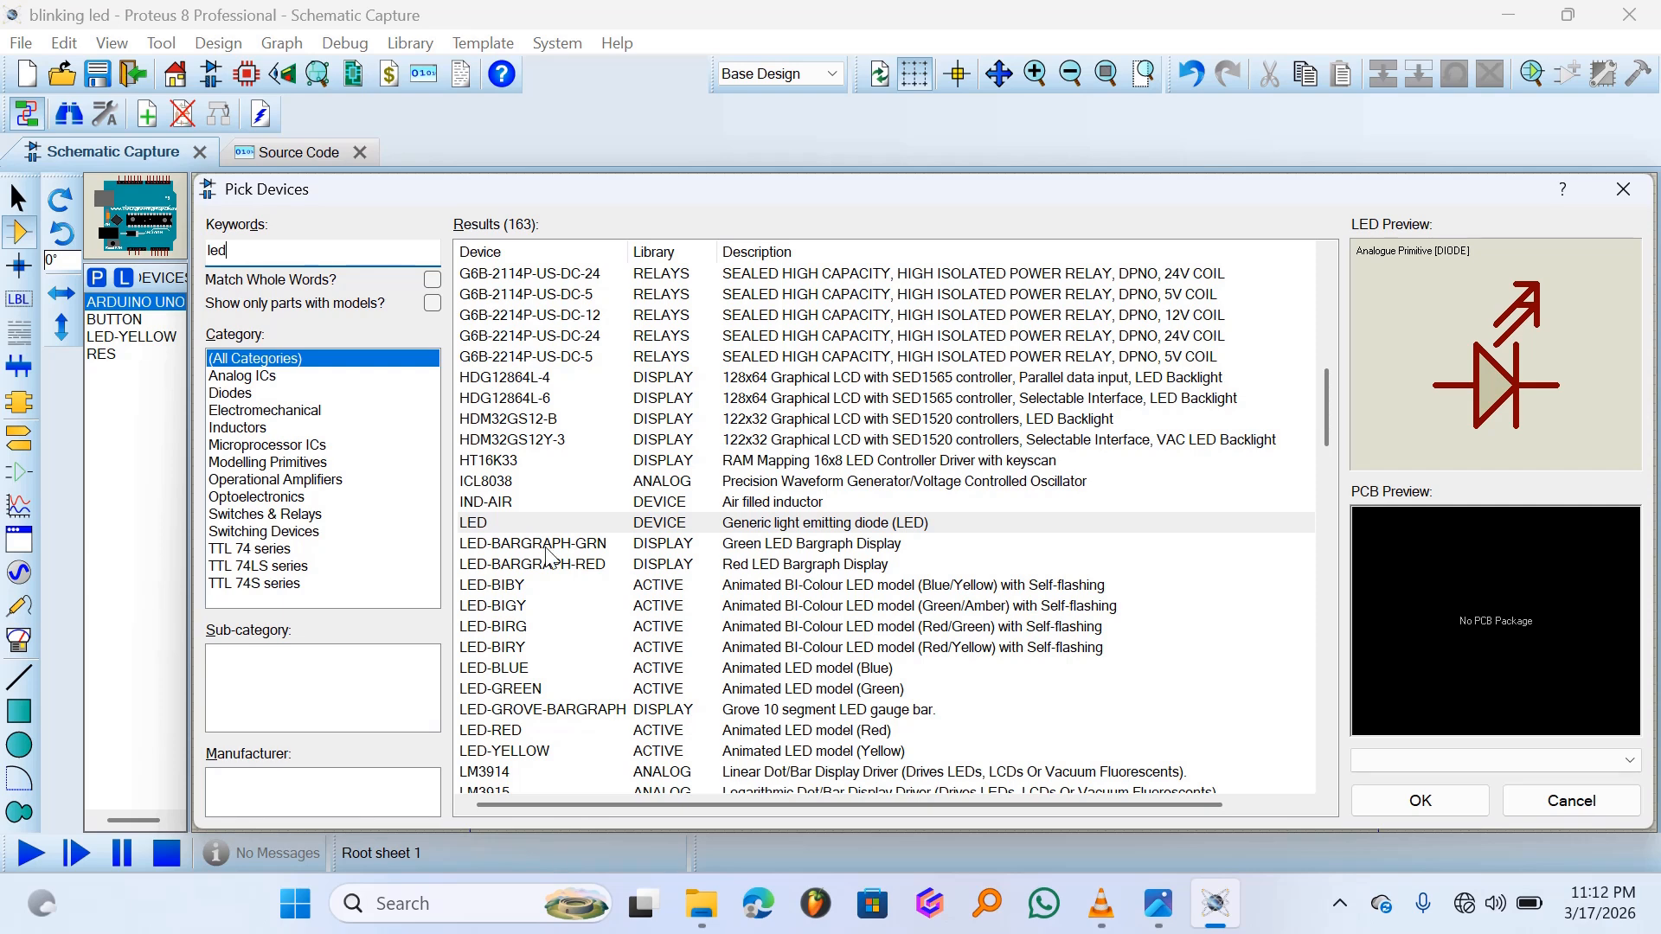
pyautogui.click(491, 670)
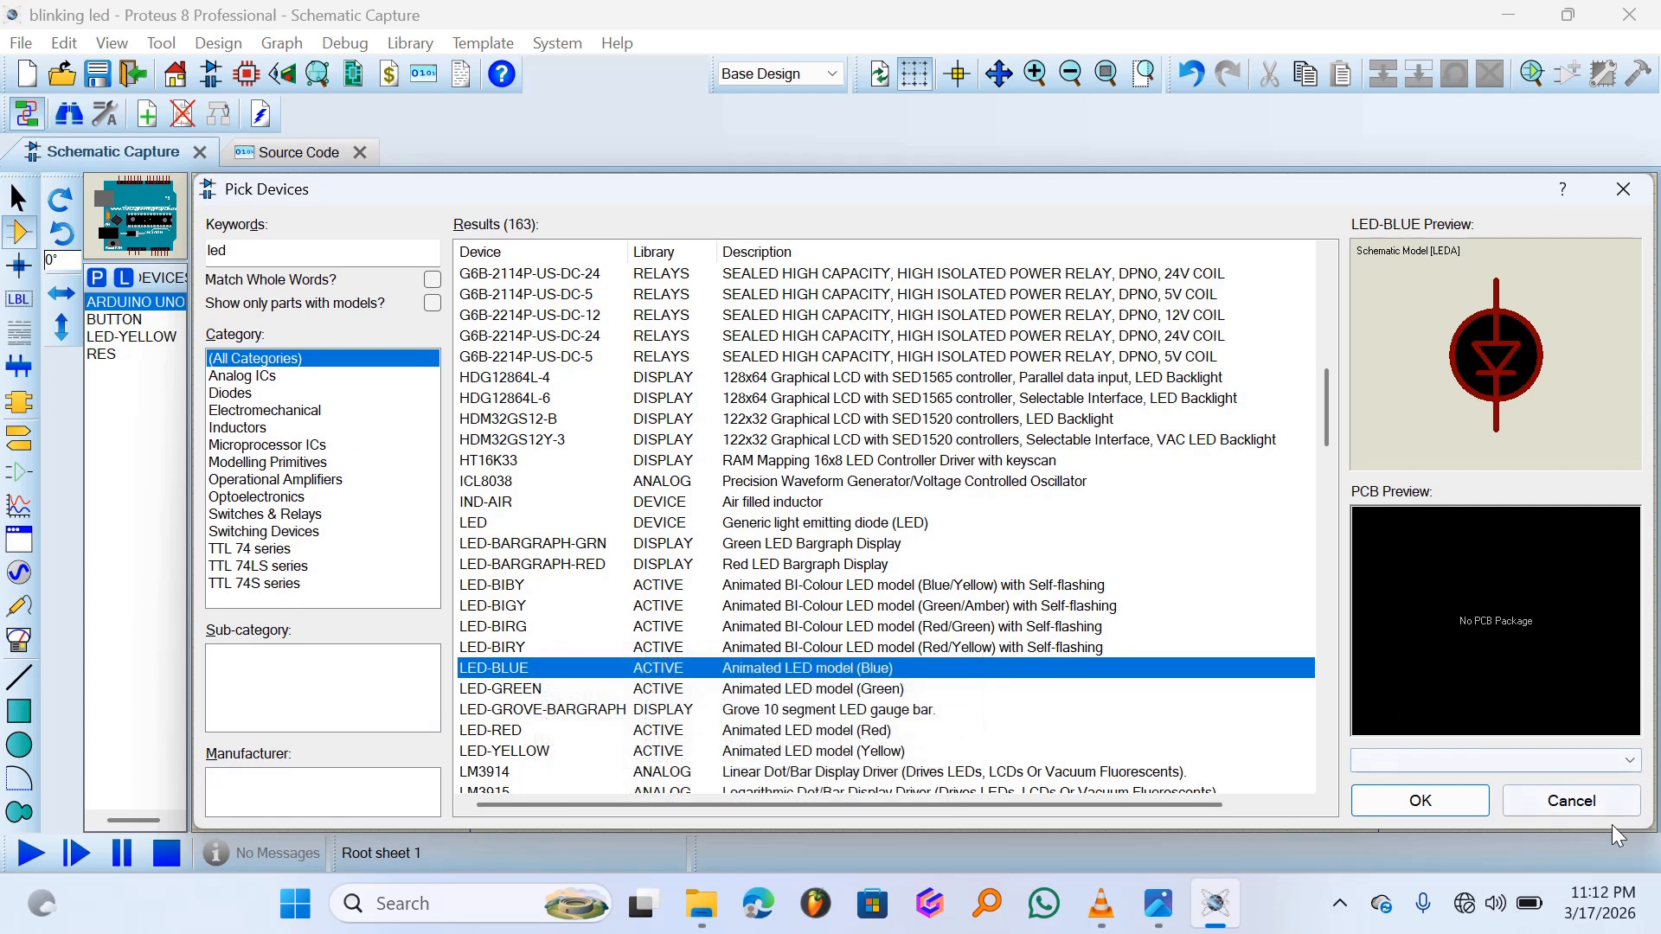
pyautogui.click(1413, 813)
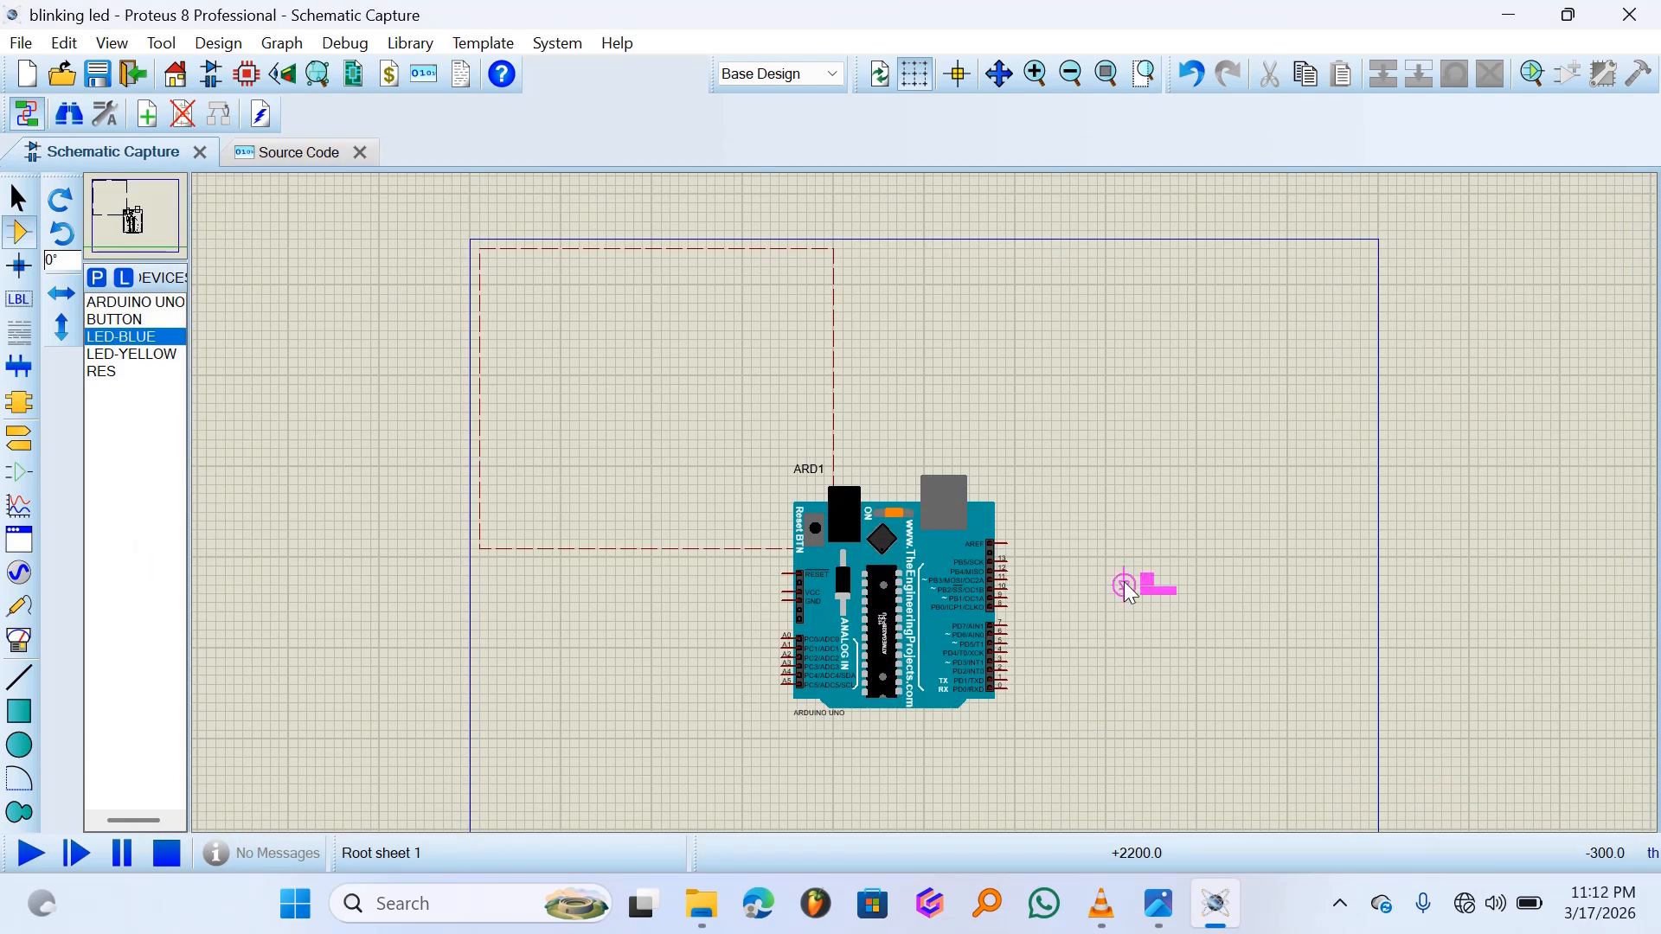
pyautogui.click(1129, 592)
# - Wire the Arduino board's PB0 digital pin to the anode of the blue LED, routing the wire up and over
pyautogui.click(1008, 605)
pyautogui.click(1061, 503)
pyautogui.click(1126, 570)
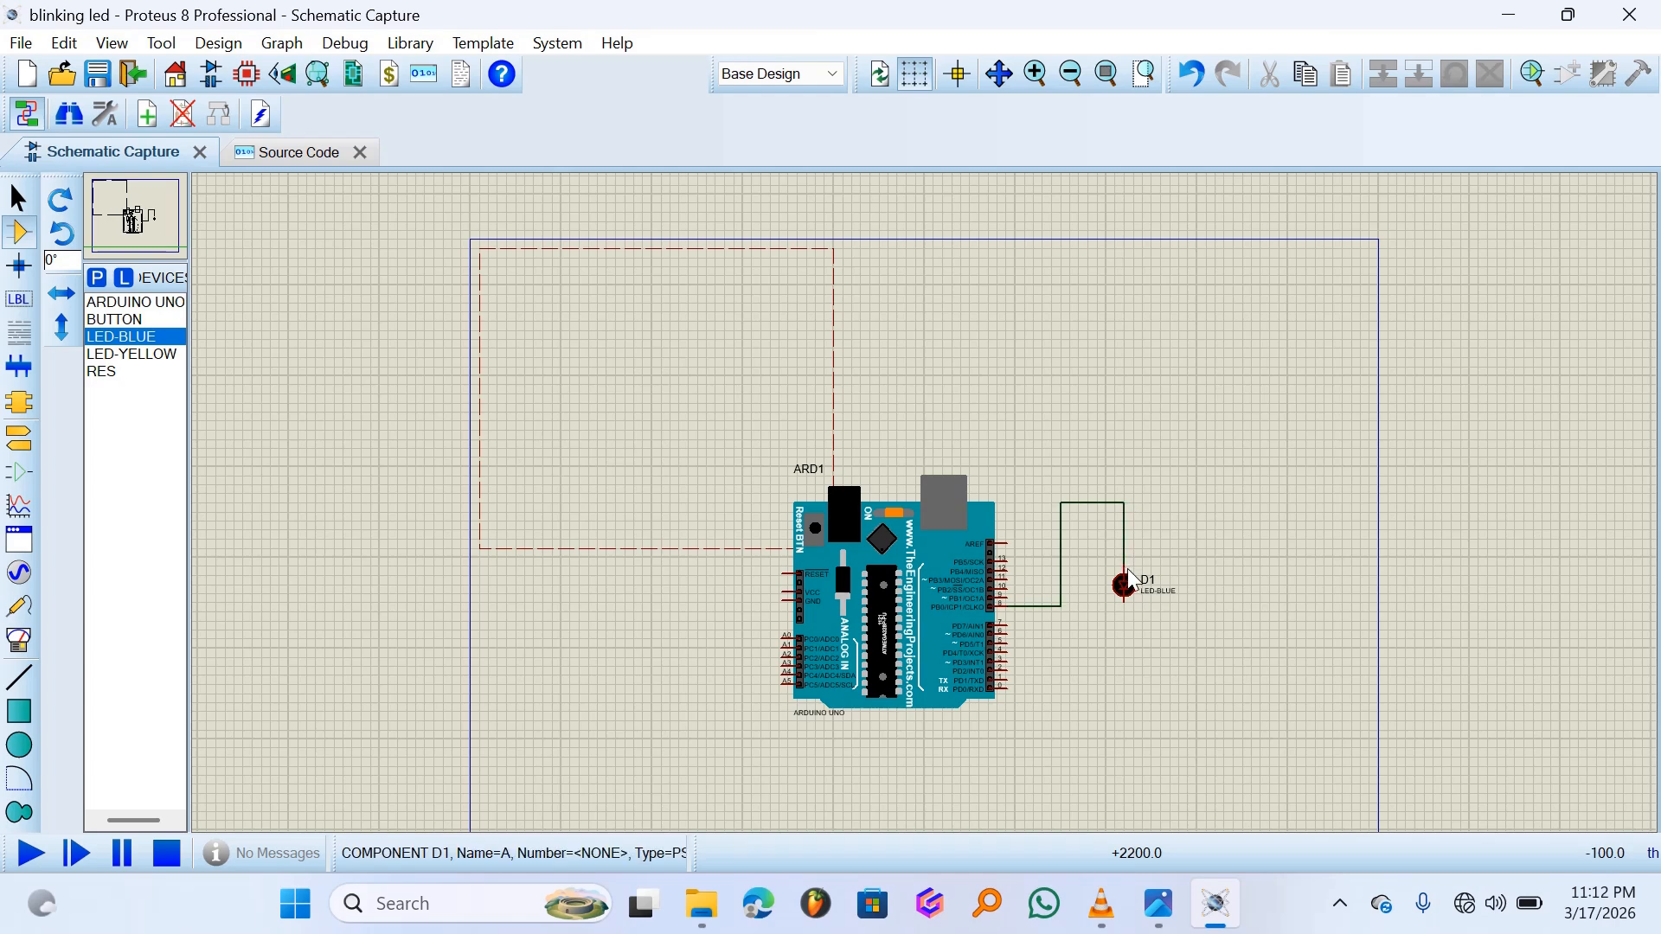
pyautogui.click(948, 645)
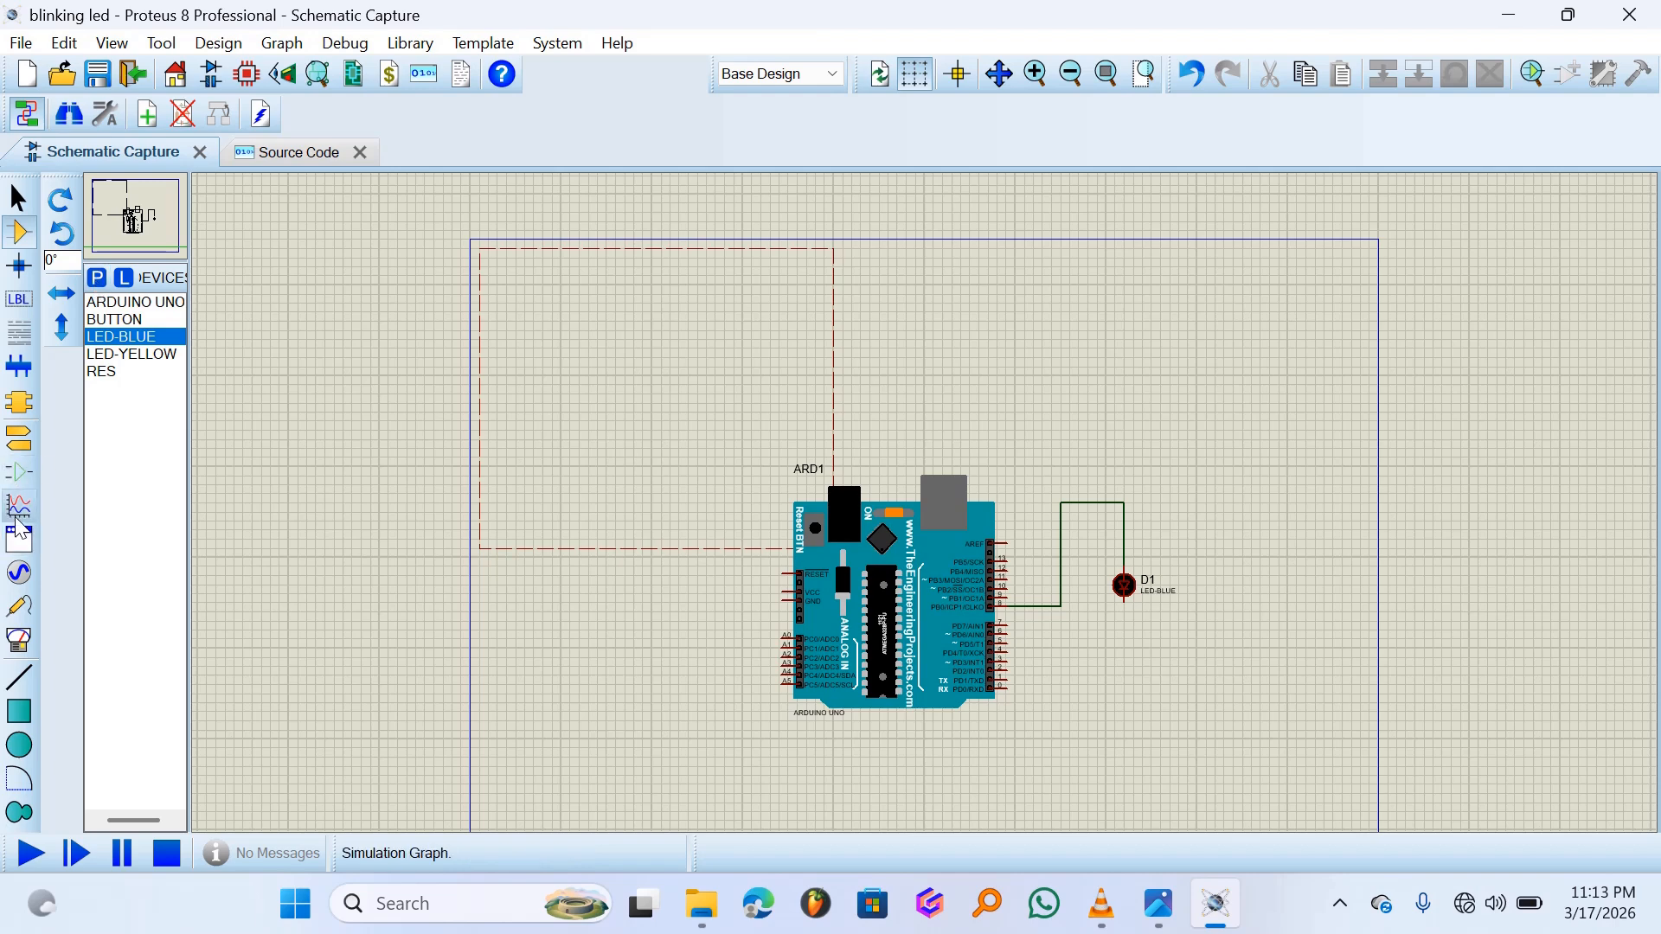
pyautogui.click(19, 413)
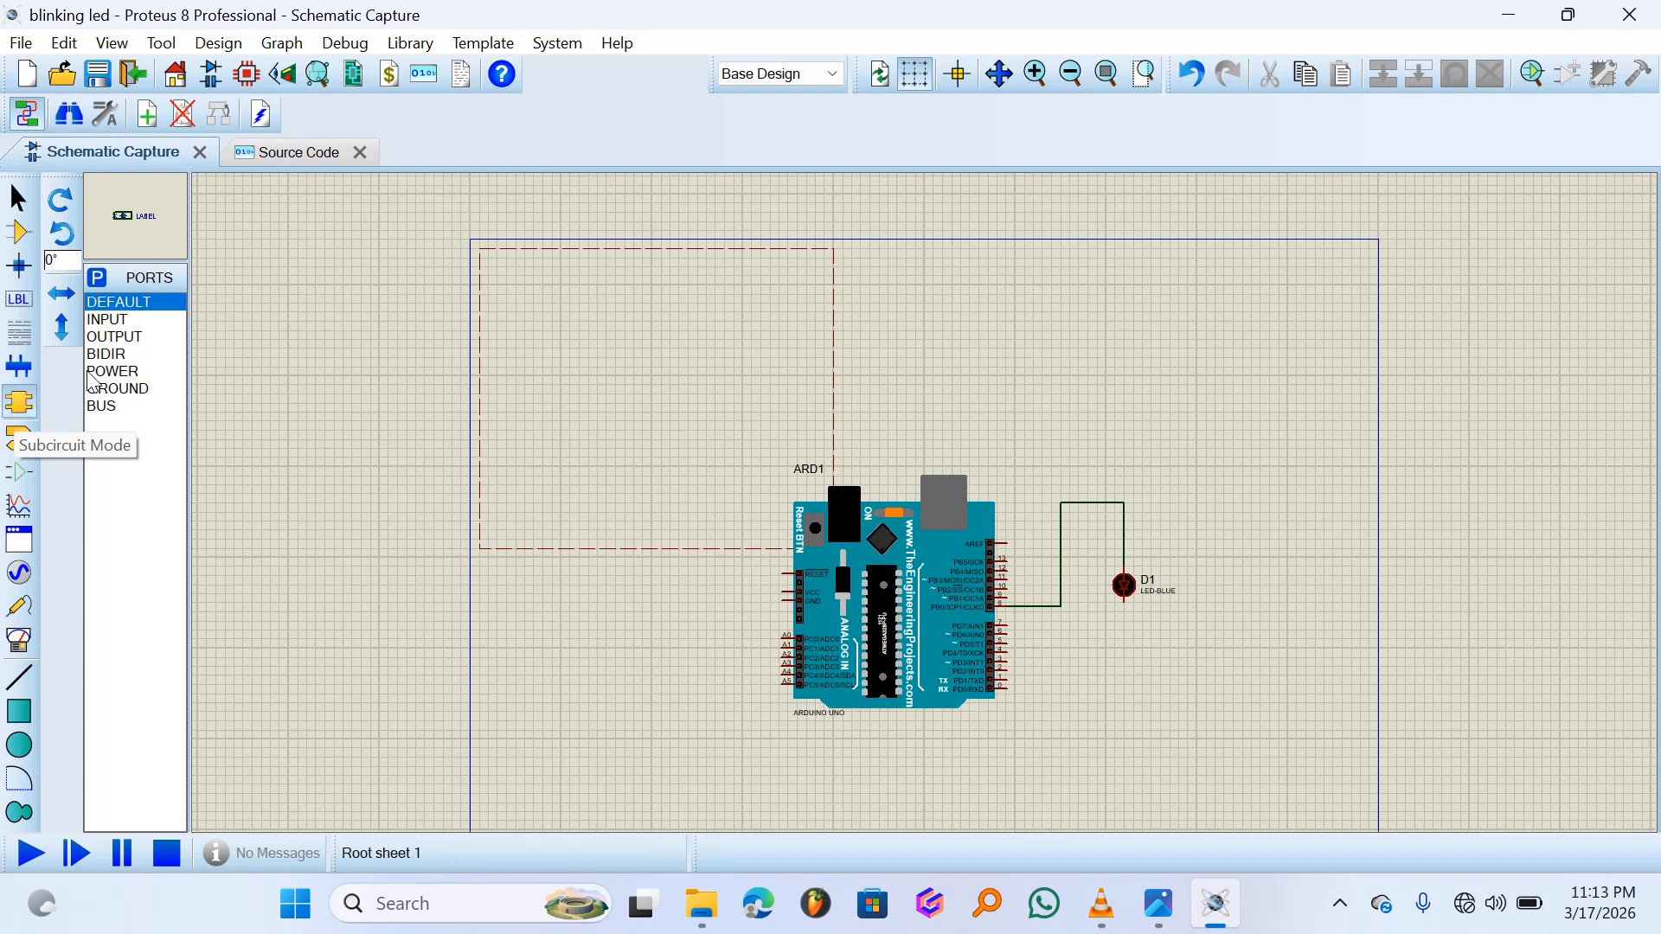
pyautogui.click(120, 389)
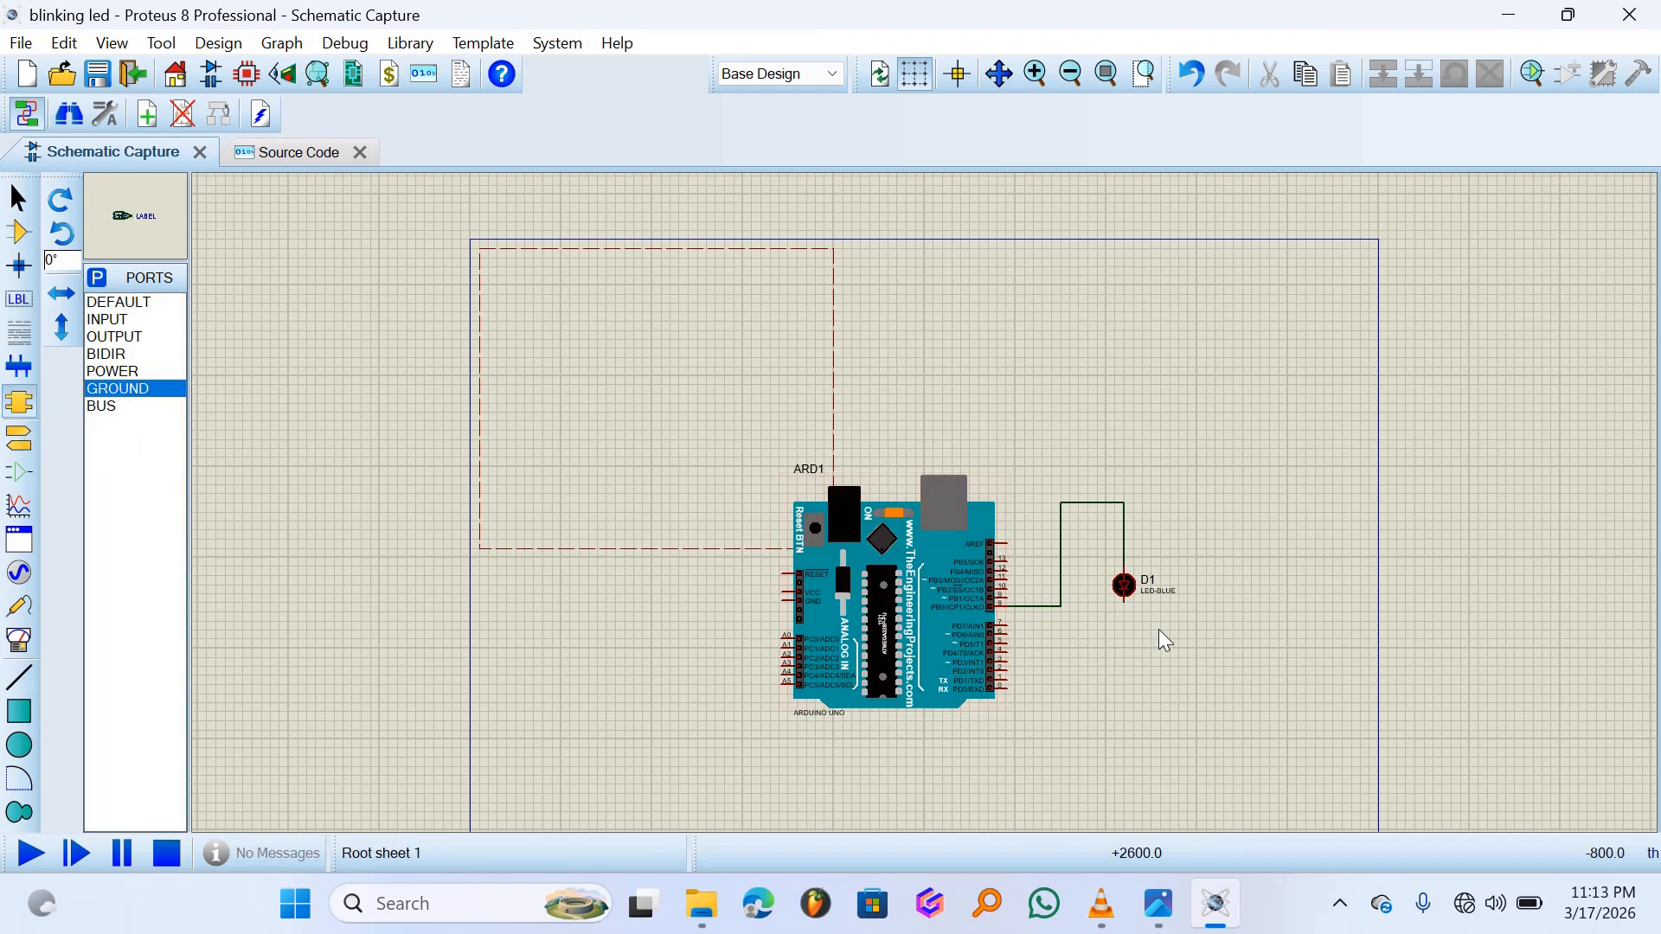
pyautogui.click(1118, 673)
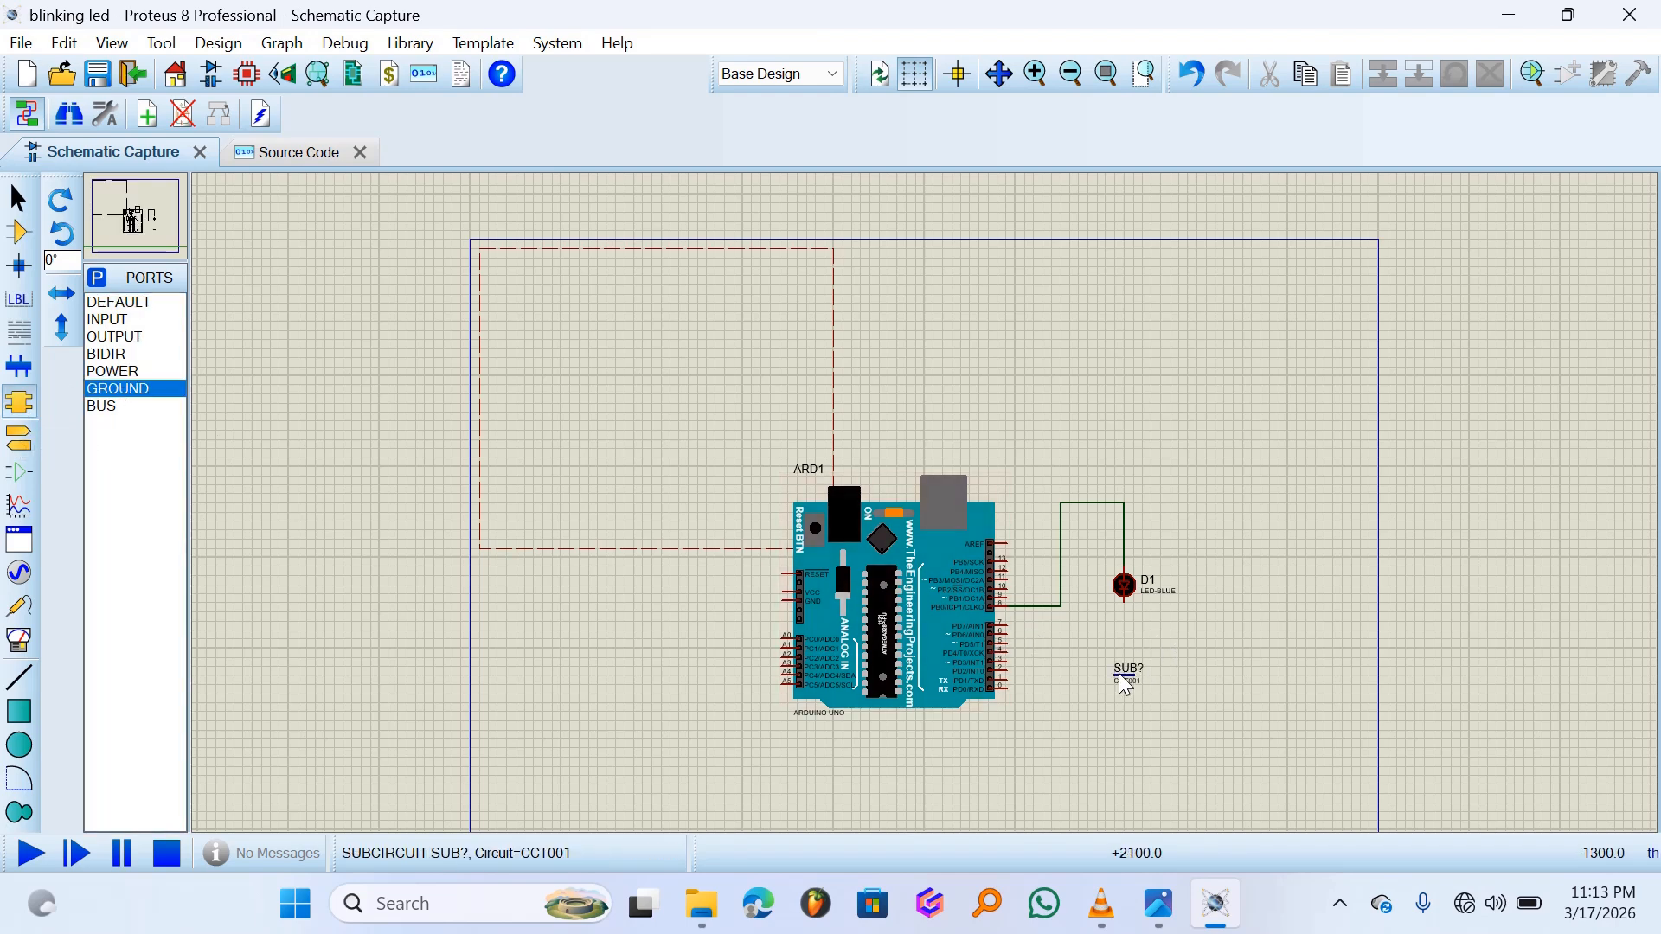
pyautogui.moveTo(1165, 689); pyautogui.dragTo(1093, 657)
pyautogui.hotkey('ctrl', 'z')
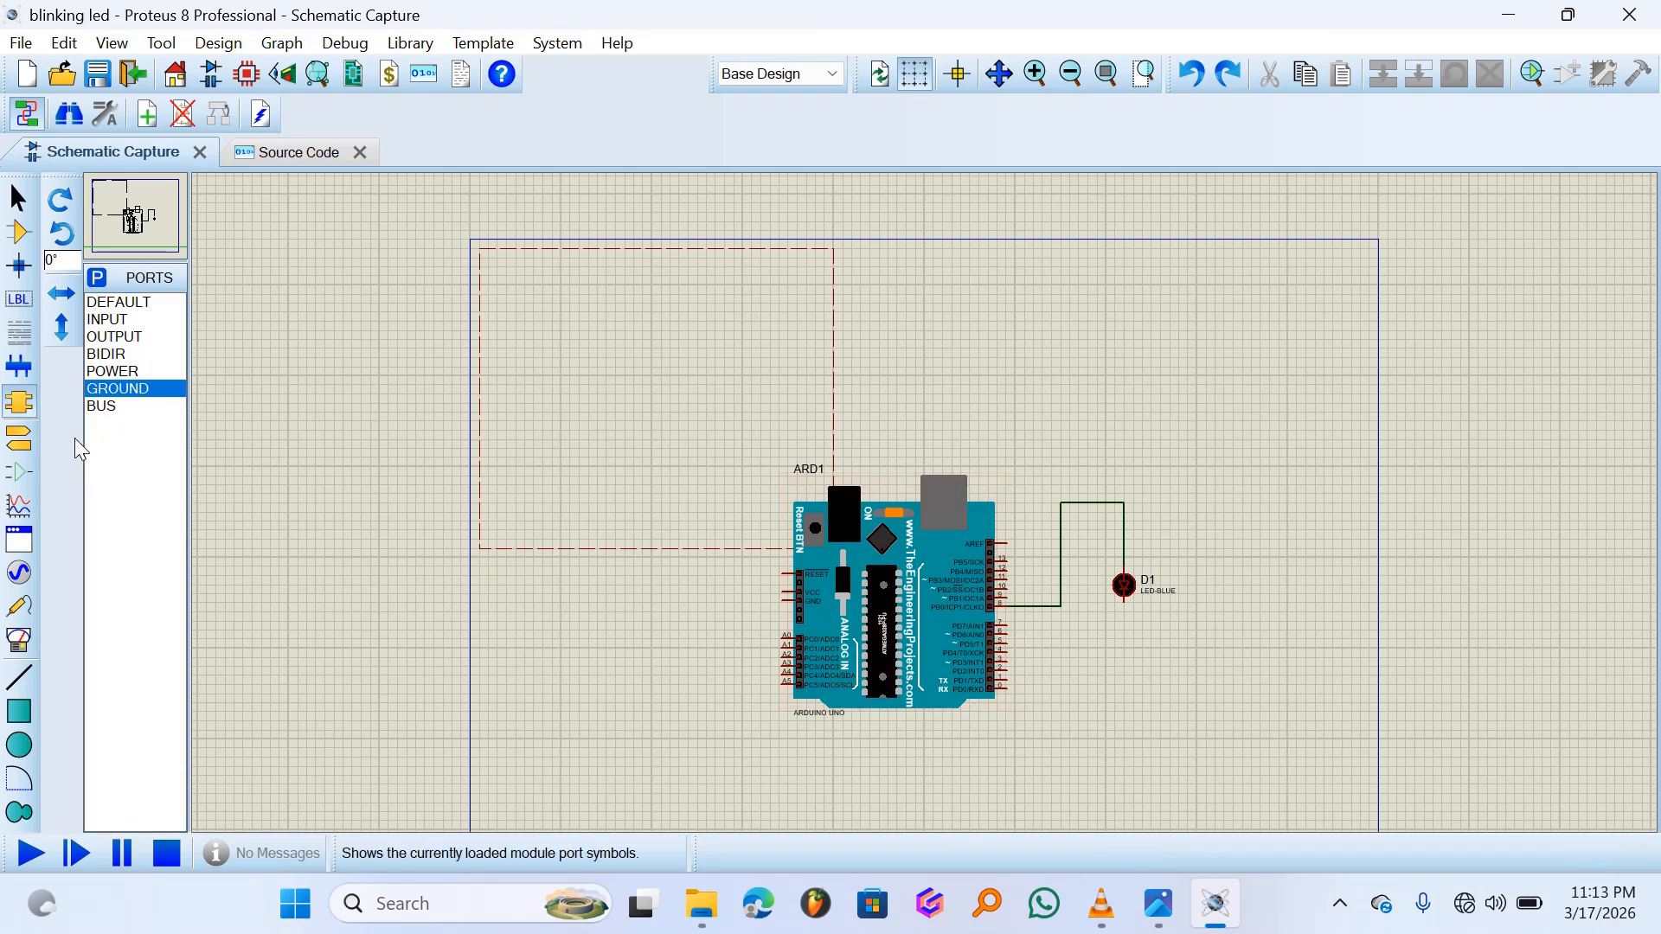
# - Place a GROUND terminal below the blue LED and wire the LED's cathode to it
pyautogui.click(25, 431)
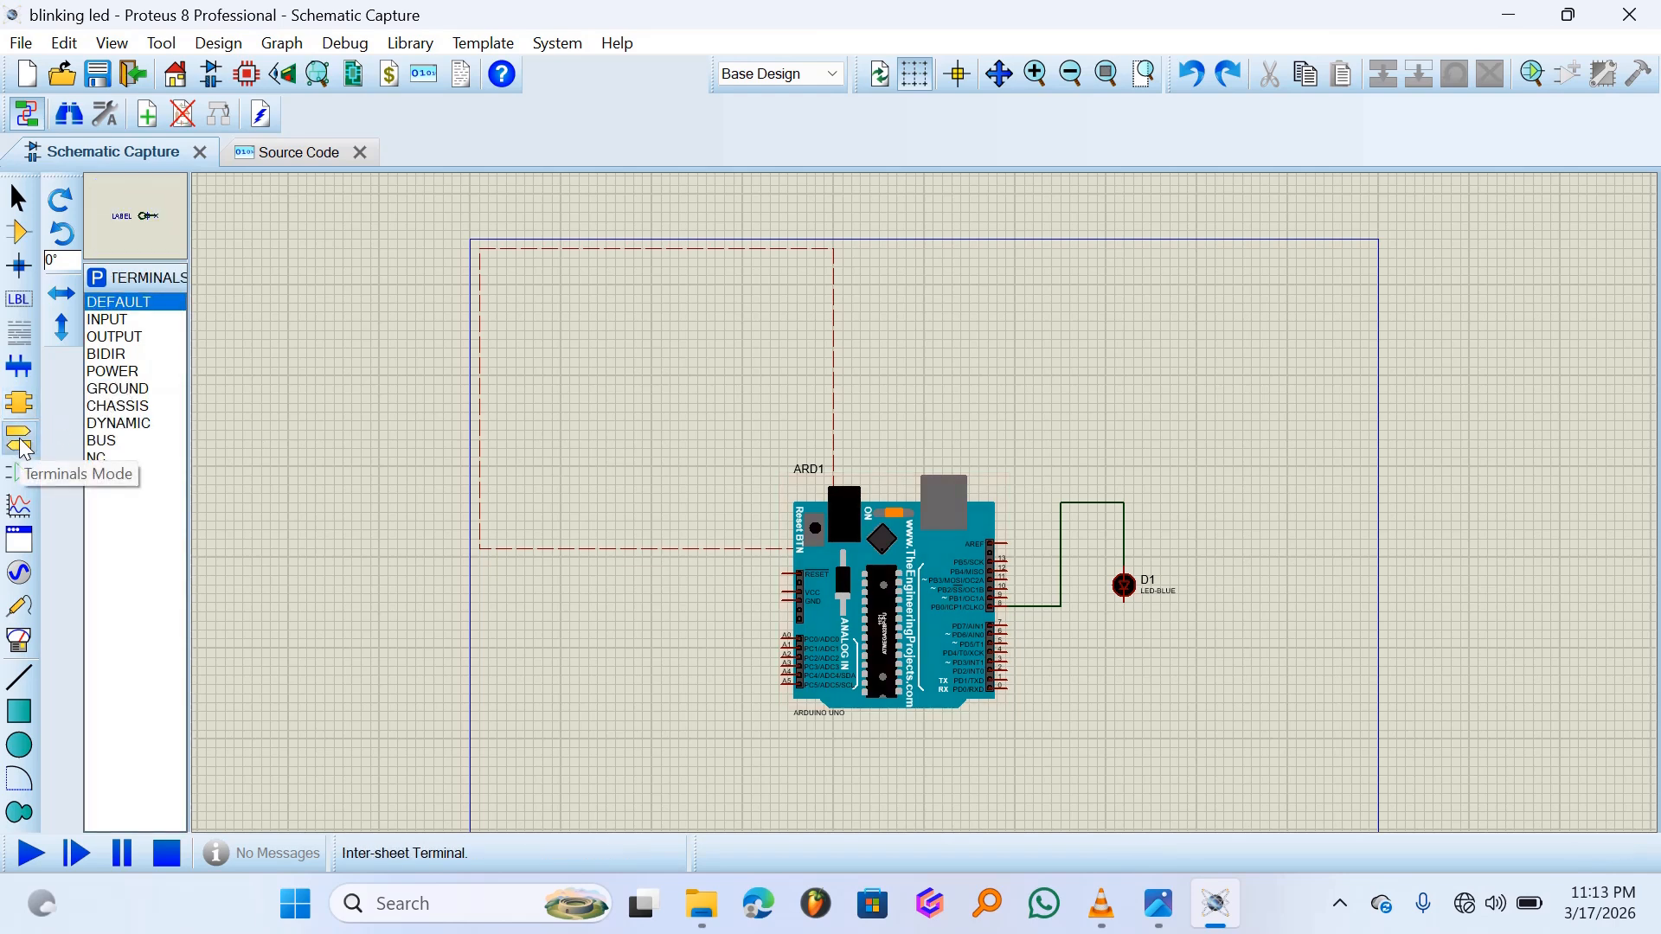
pyautogui.click(117, 389)
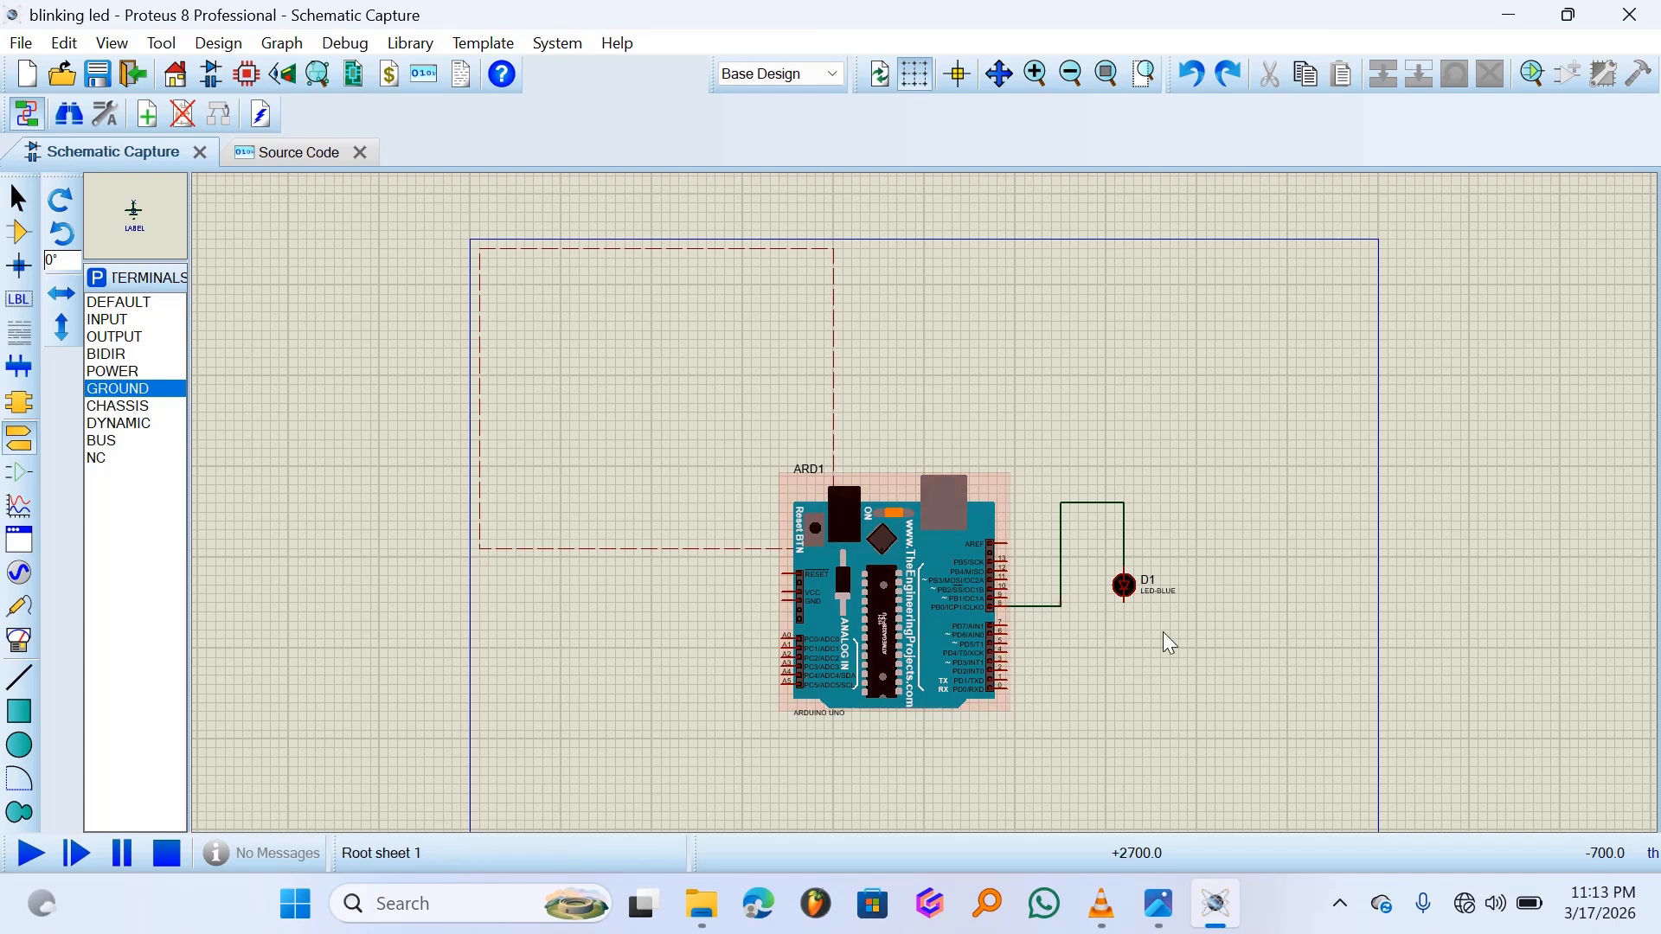
pyautogui.click(1128, 692)
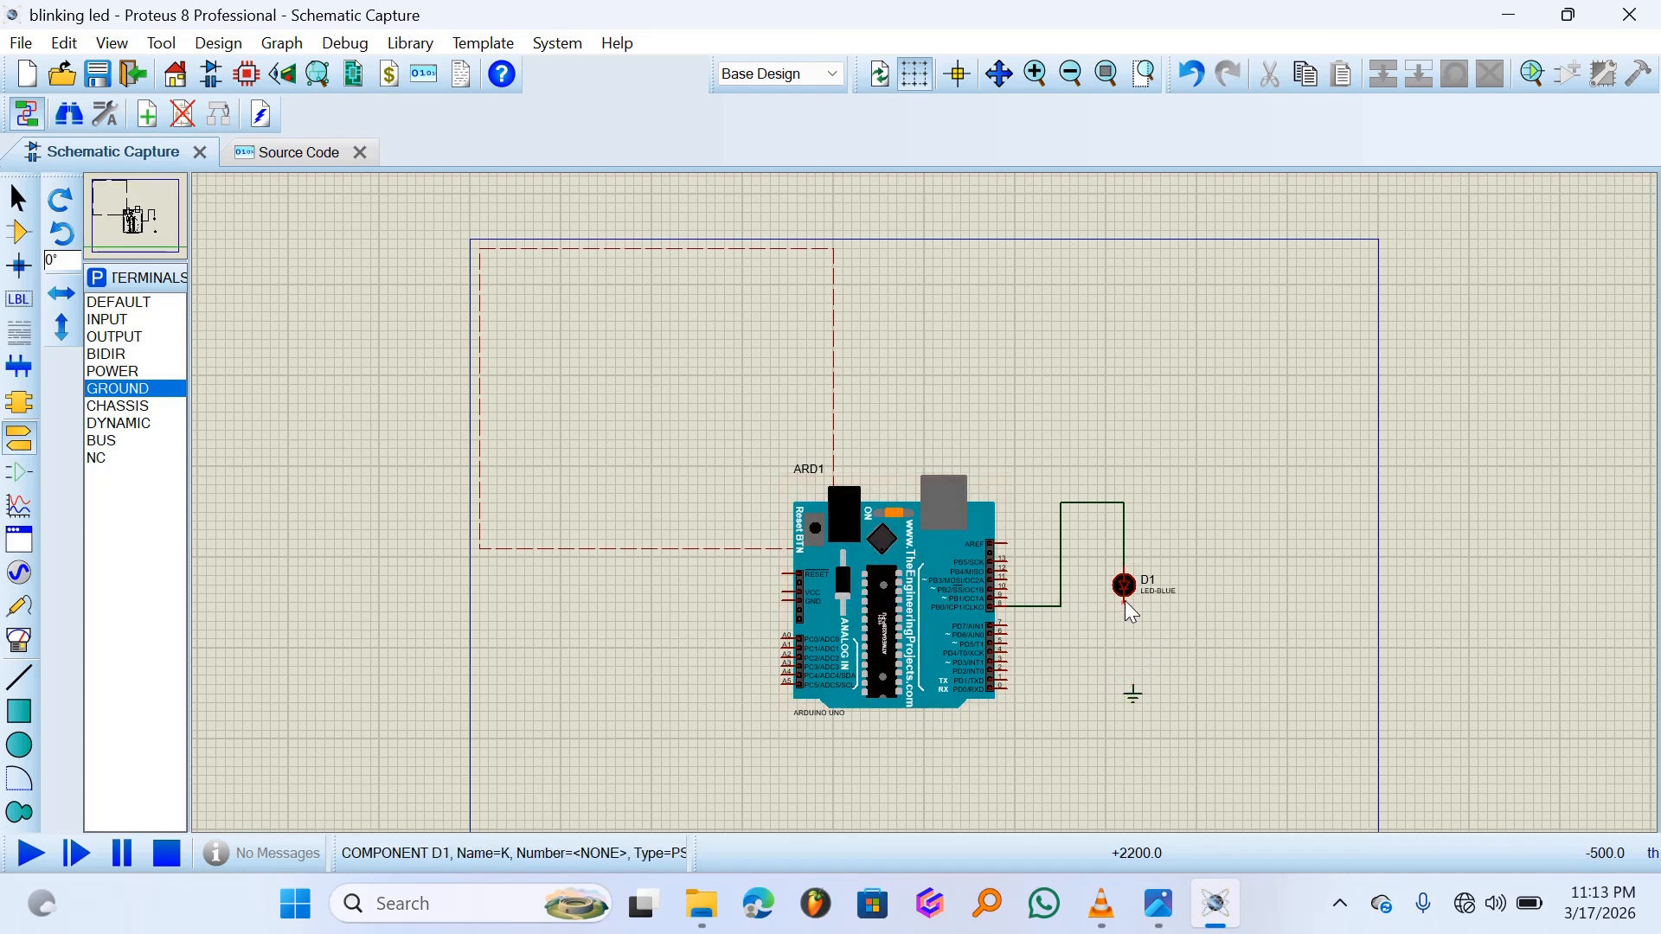
pyautogui.click(1125, 604)
pyautogui.click(1134, 681)
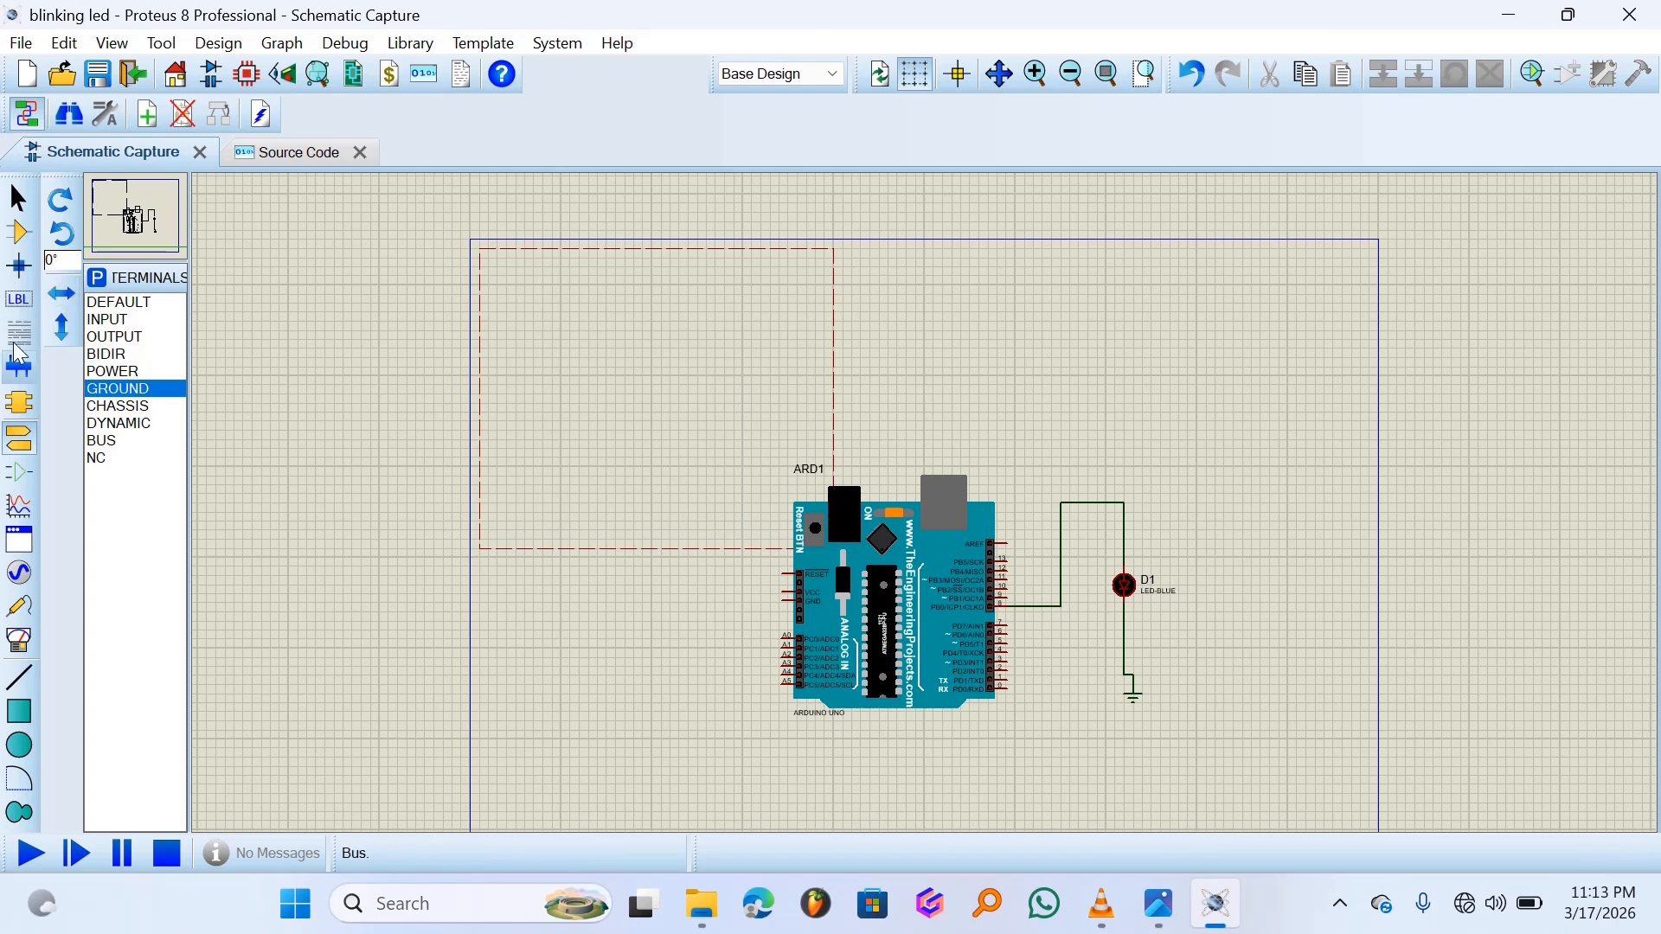
# - Place a DC generator beside the Arduino board's power pins and wire it to the VCC pin
pyautogui.click(23, 574)
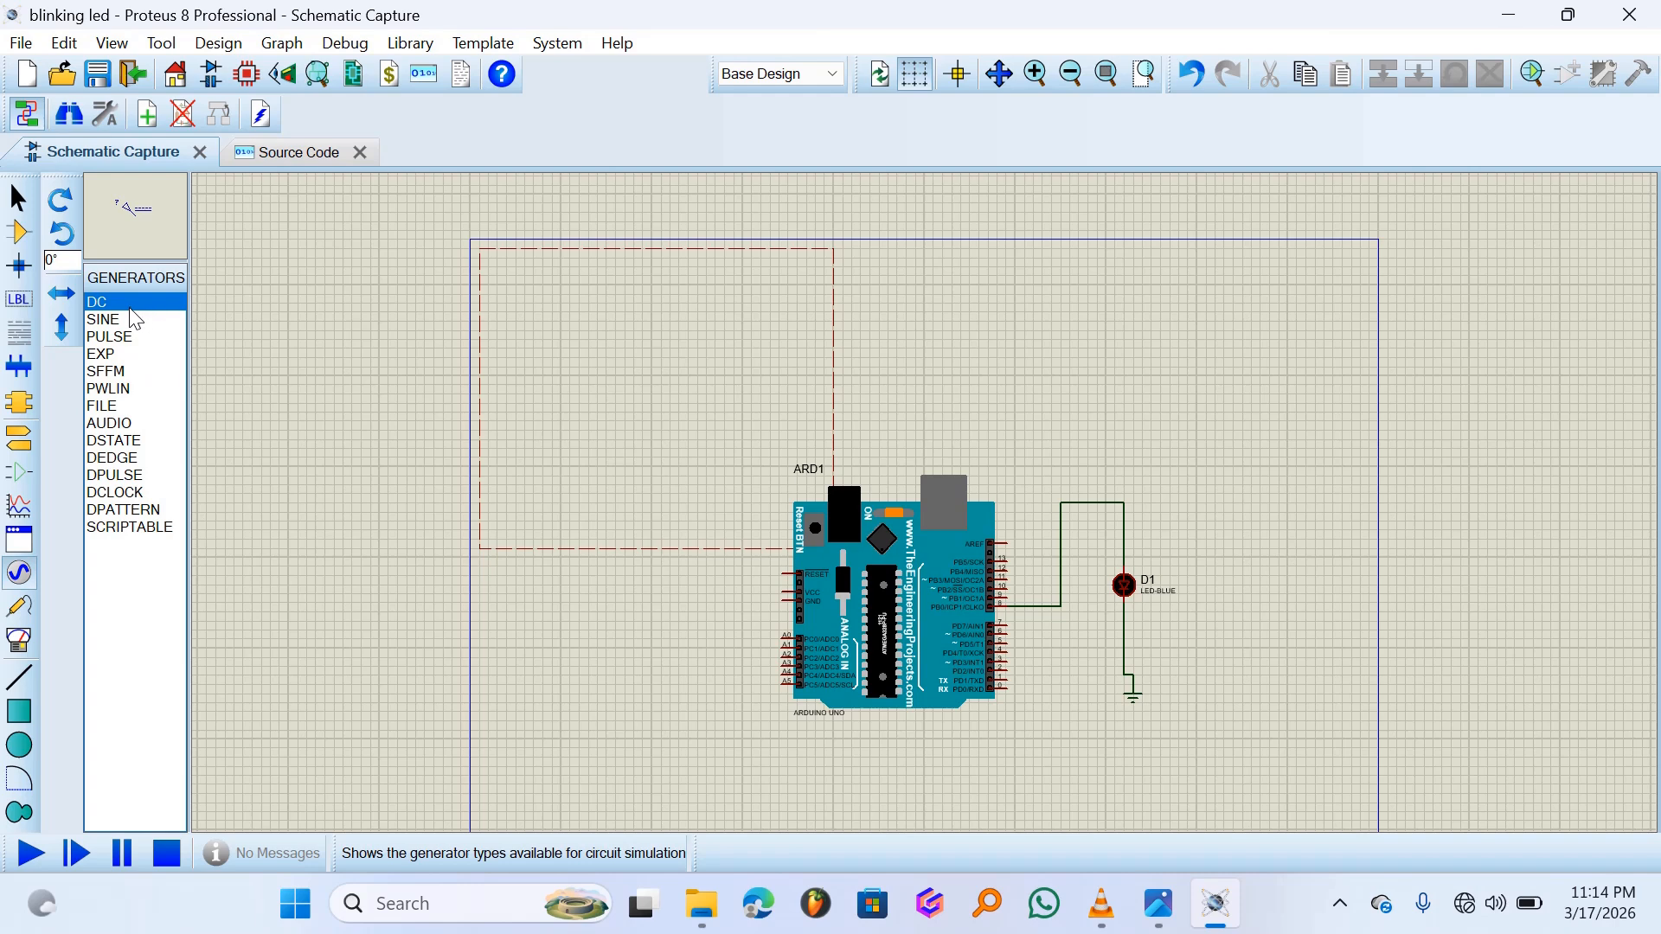
pyautogui.click(709, 610)
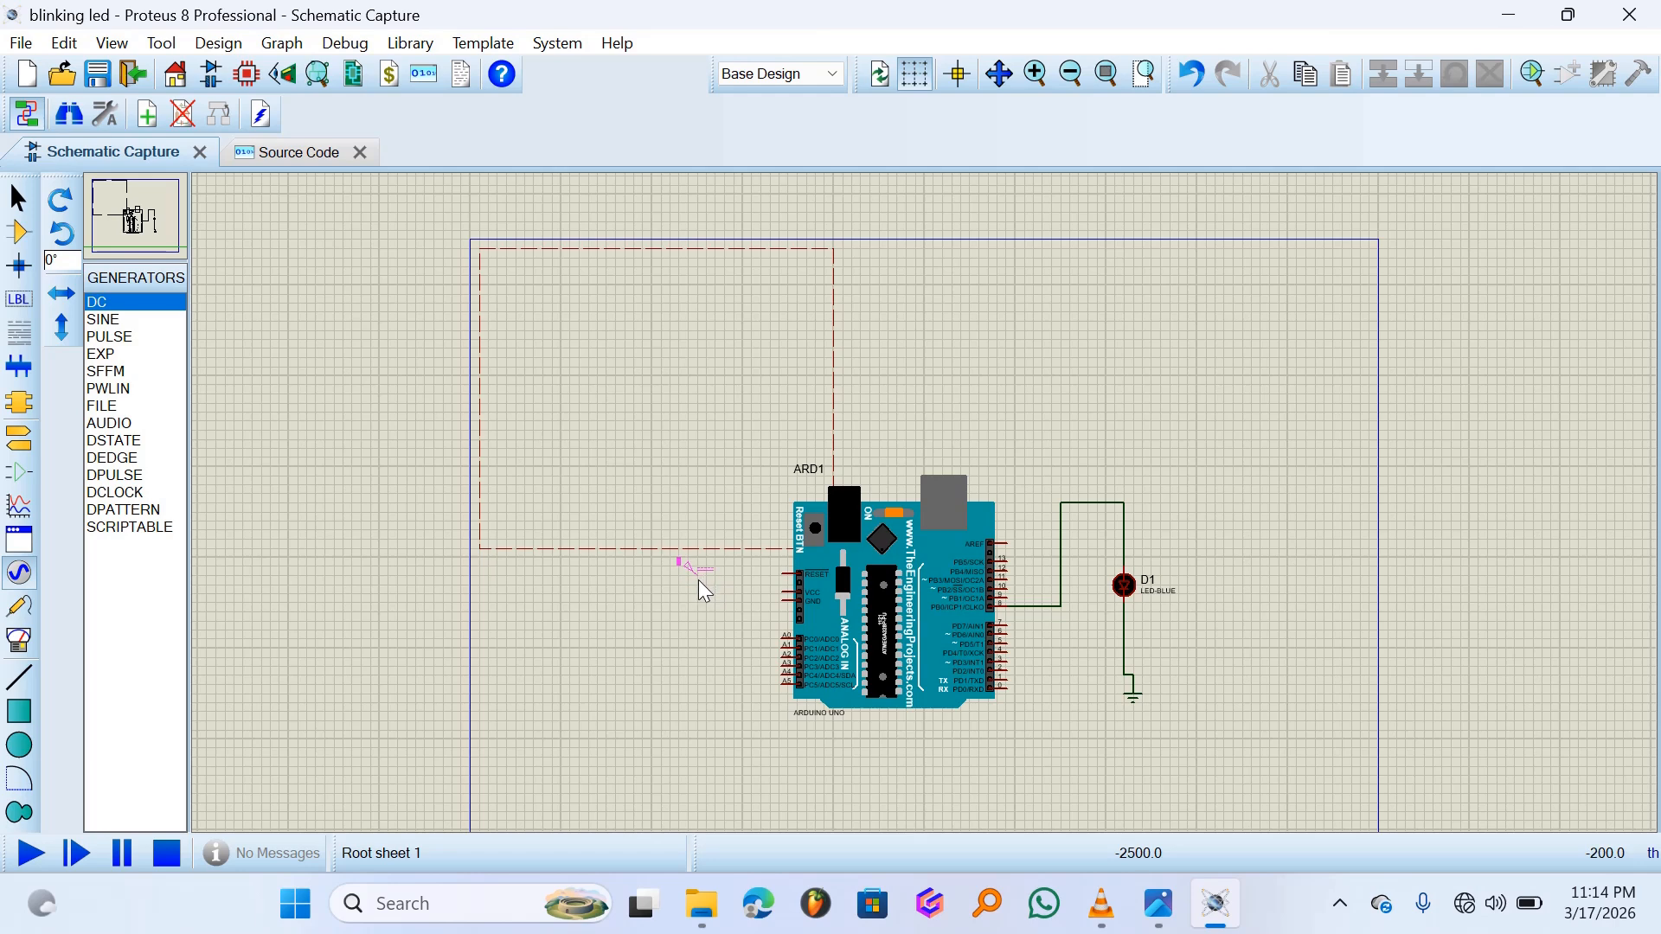
pyautogui.click(697, 589)
pyautogui.click(698, 593)
pyautogui.click(787, 594)
# - Set the voltage of the DC generator on the VCC pin to 5 volts
pyautogui.doubleClick(693, 583)
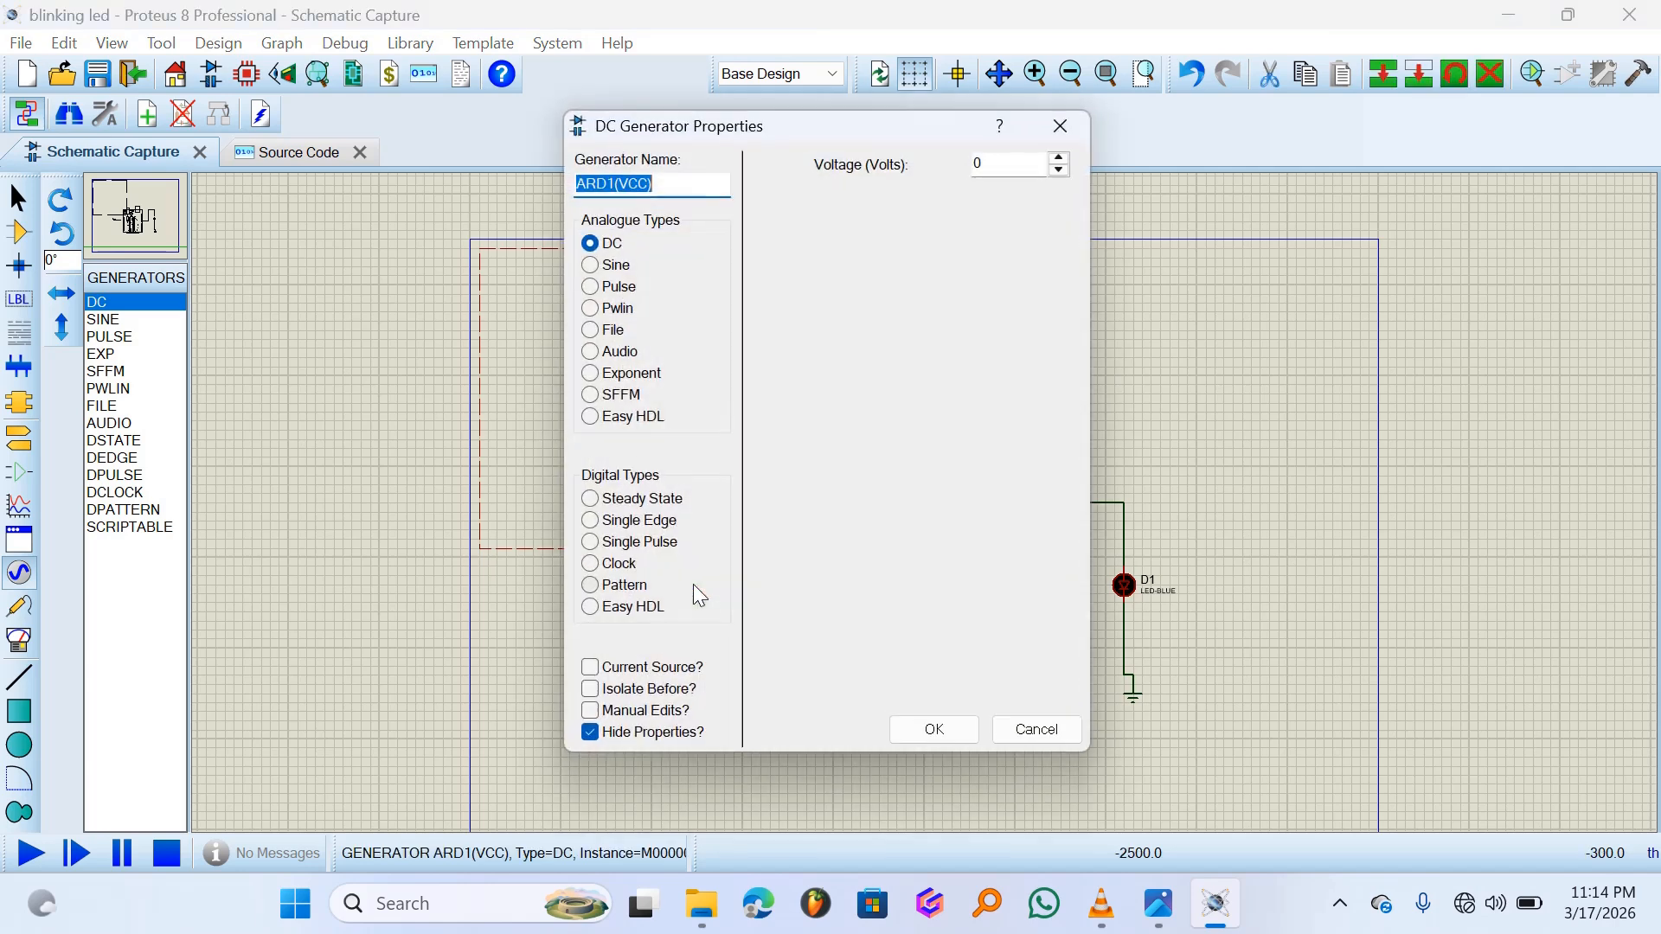
pyautogui.doubleClick(990, 164)
pyautogui.write('5')
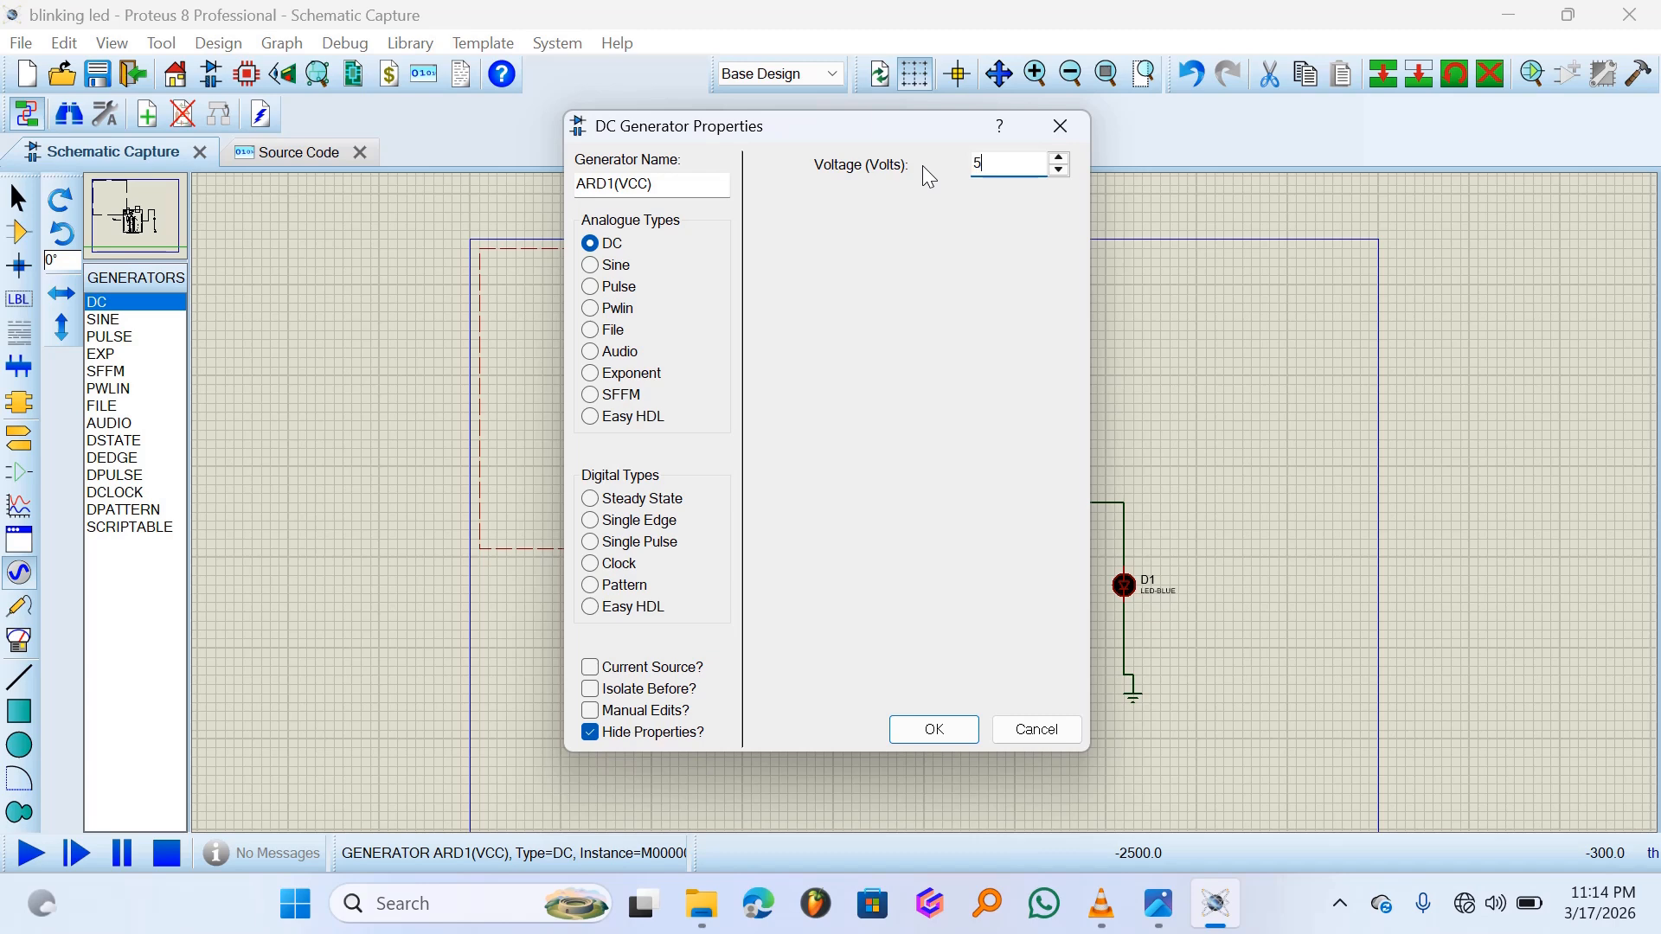
pyautogui.click(921, 736)
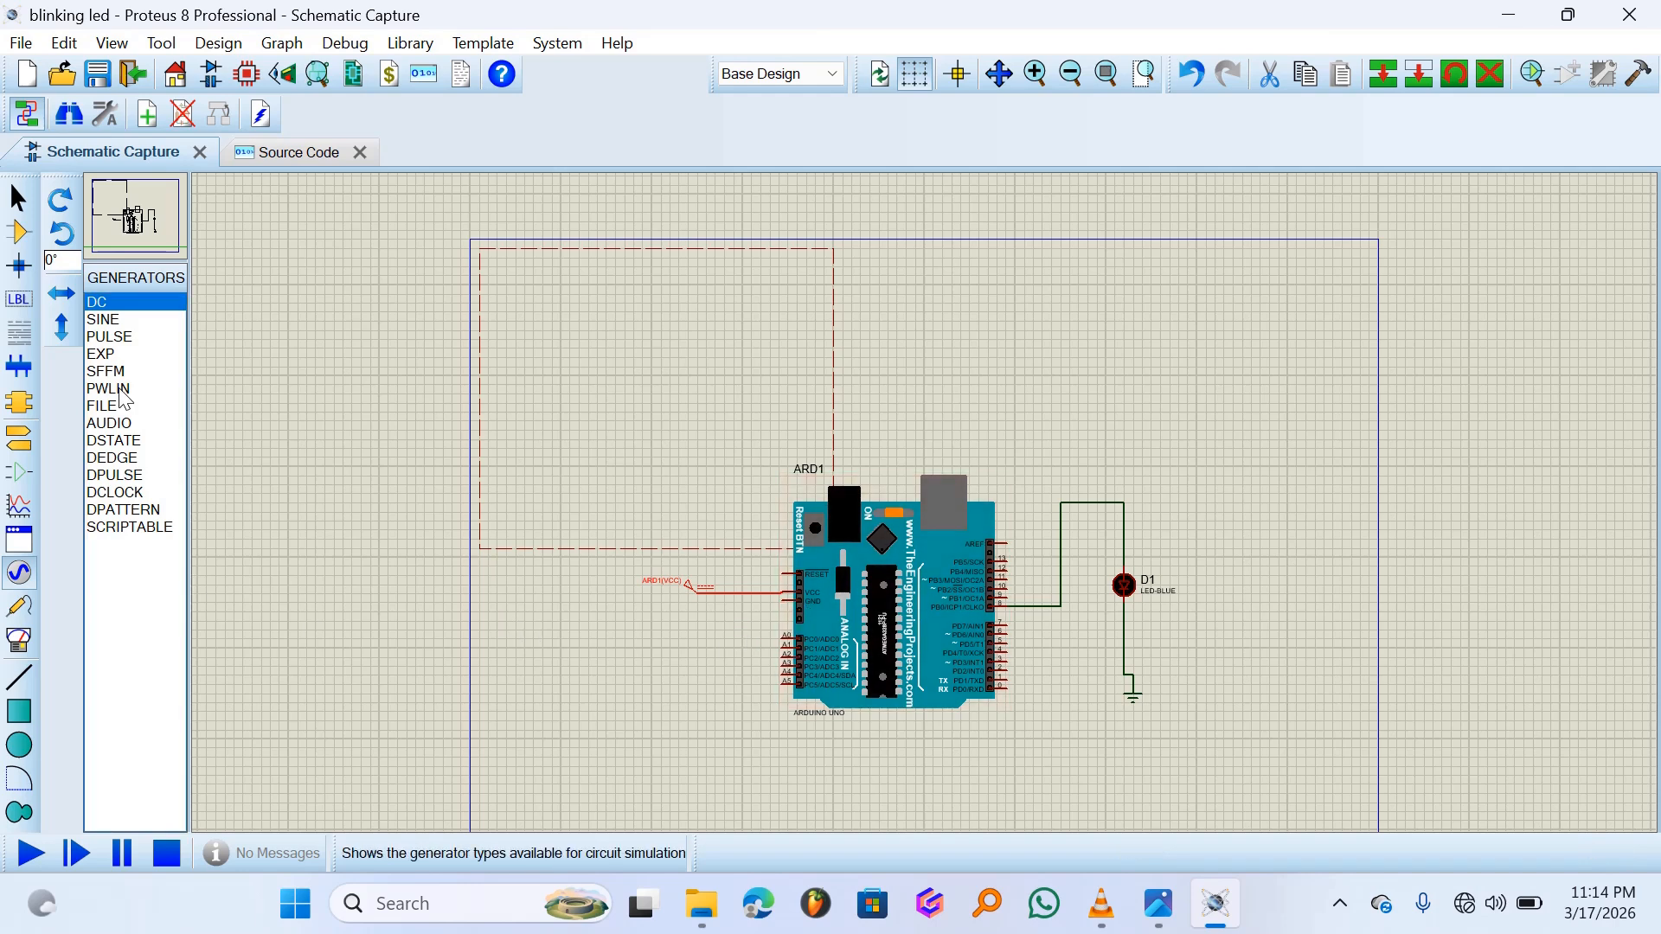
# - Place a GROUND terminal below the DC generator and wire it to the Arduino board's GND pin
pyautogui.click(19, 437)
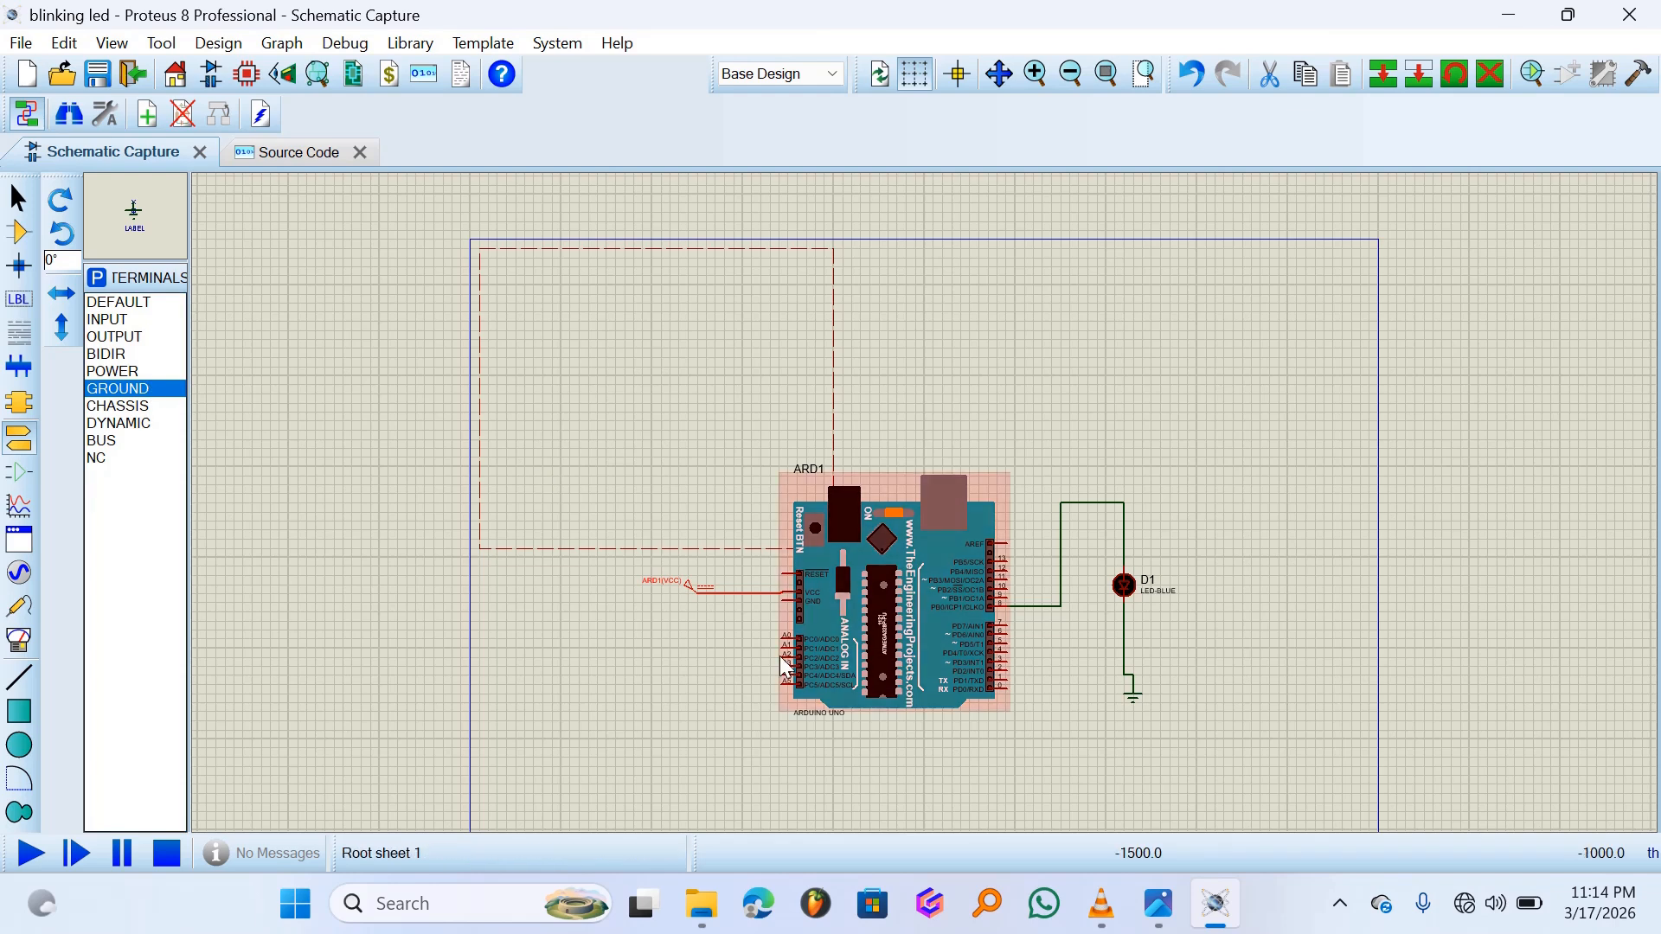
pyautogui.click(697, 647)
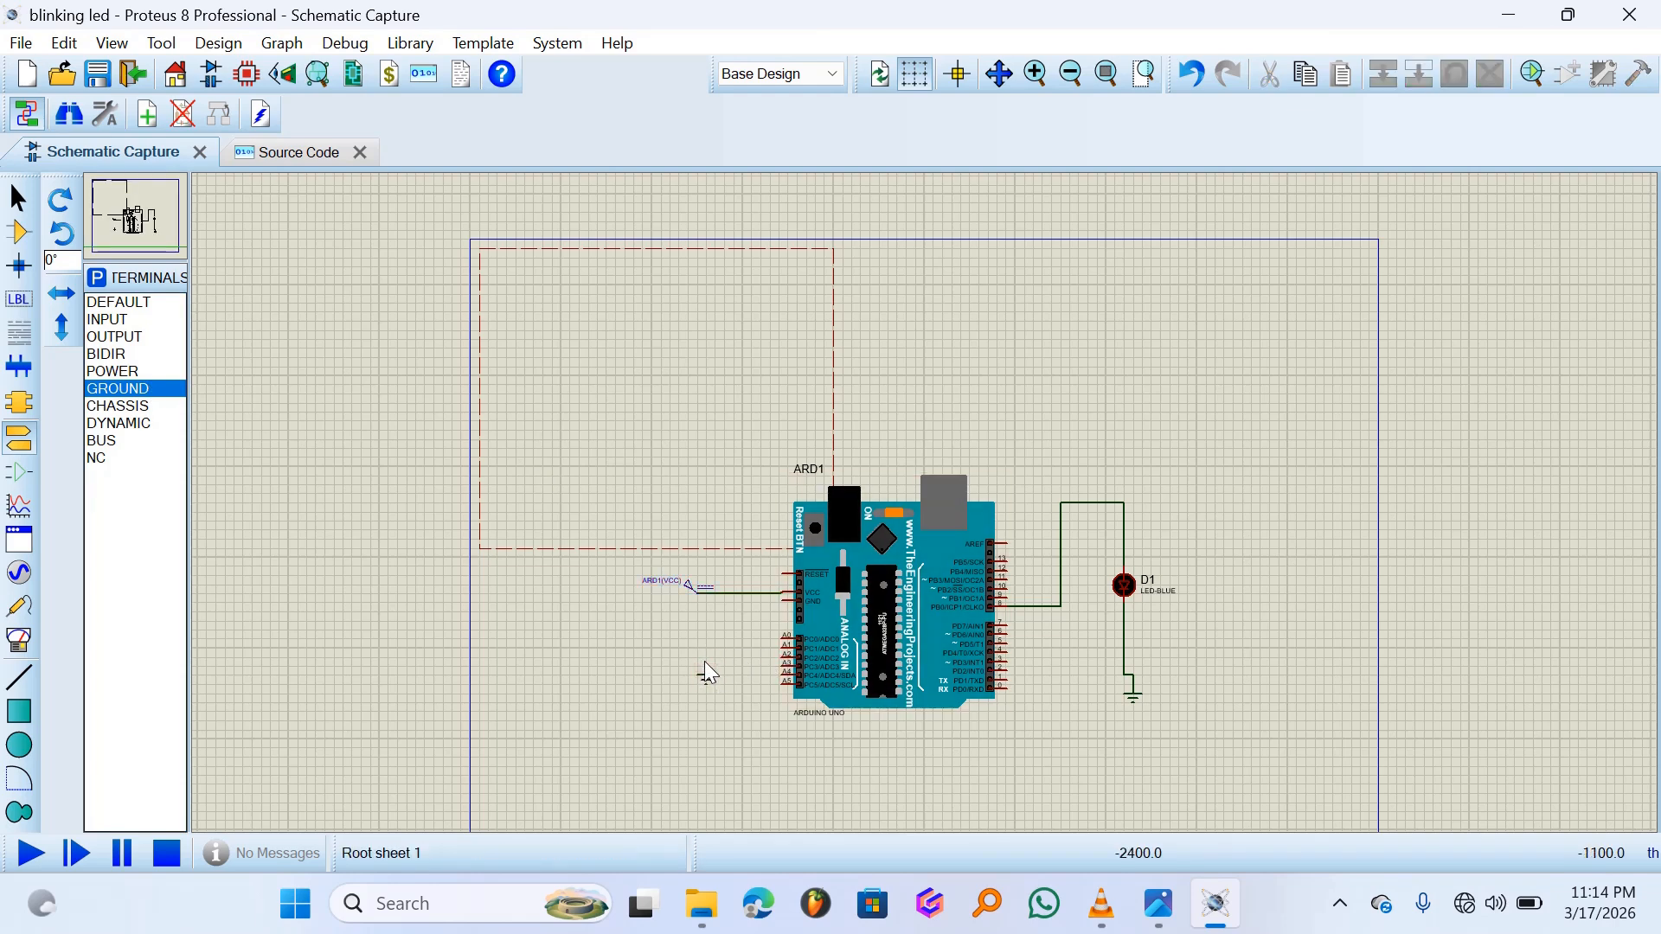
pyautogui.click(707, 665)
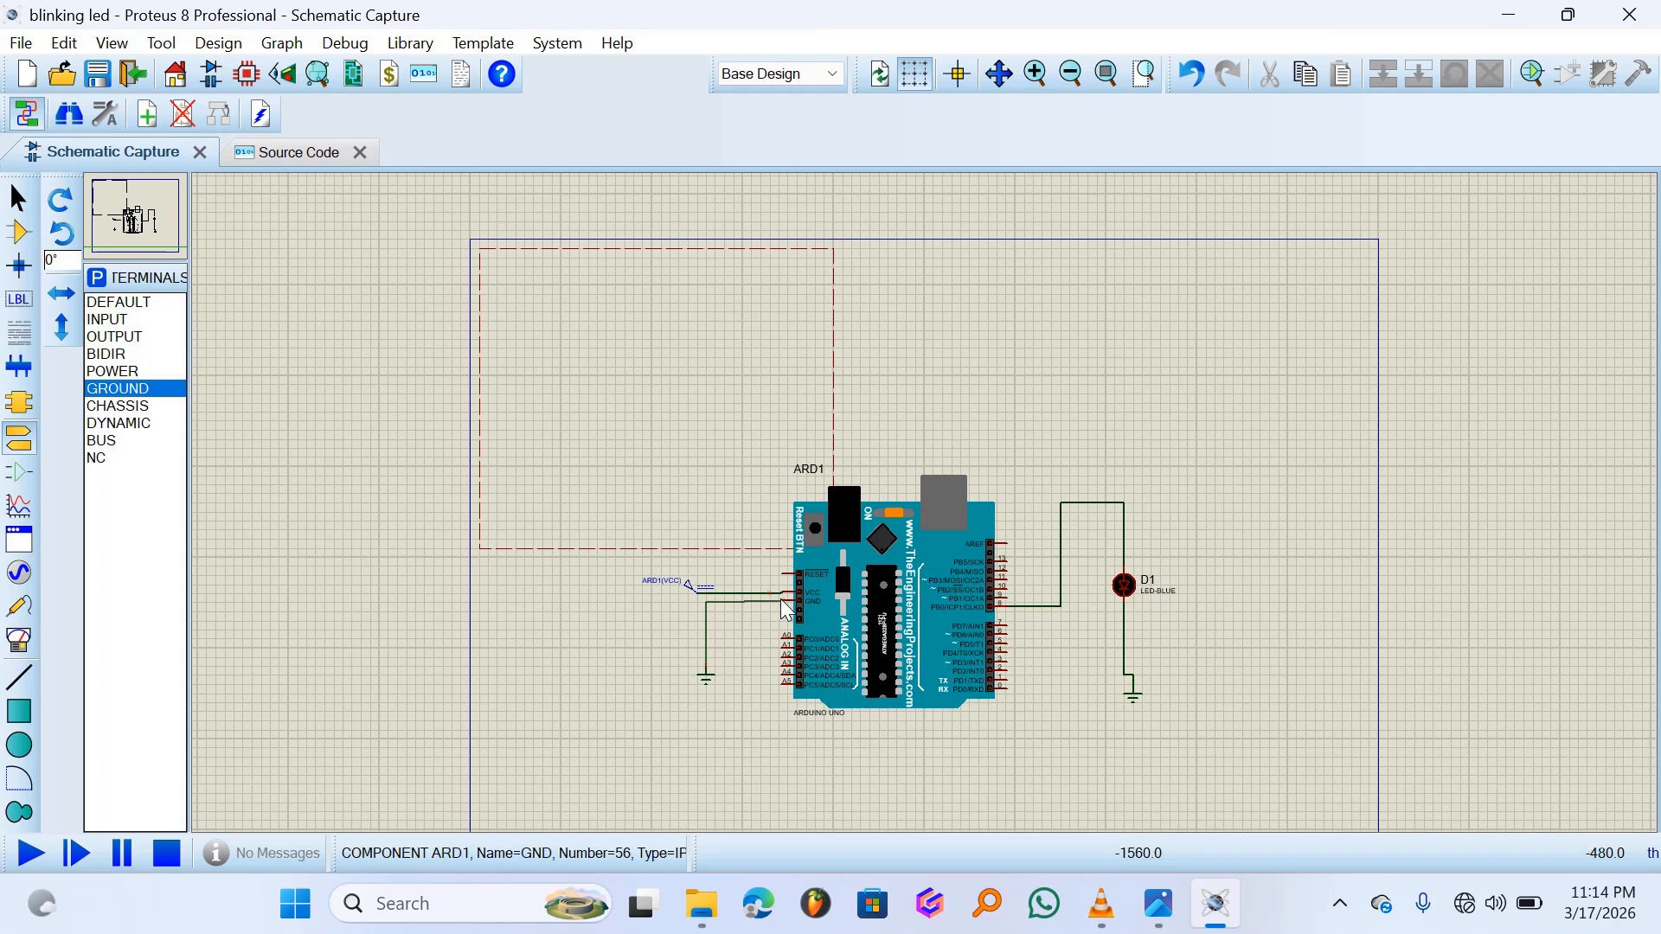
pyautogui.click(787, 602)
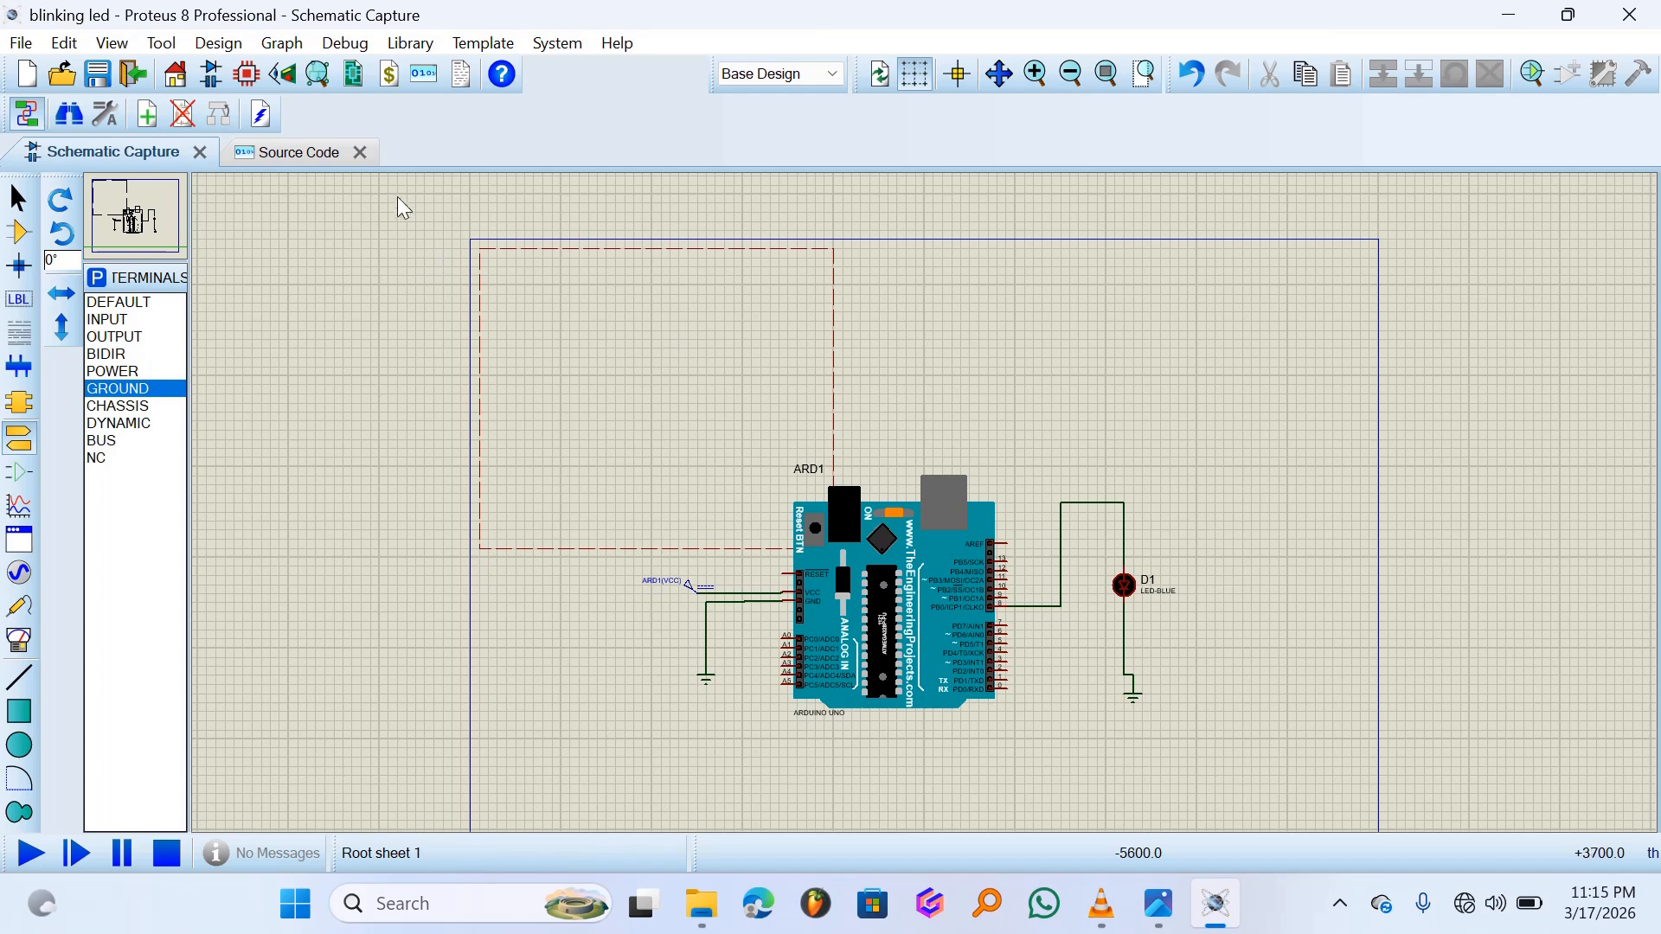
# - Create a firmware project for the Arduino board with controller Arduino Uno, compiler Arduino AVR and quick start files
pyautogui.rightClick(880, 599)
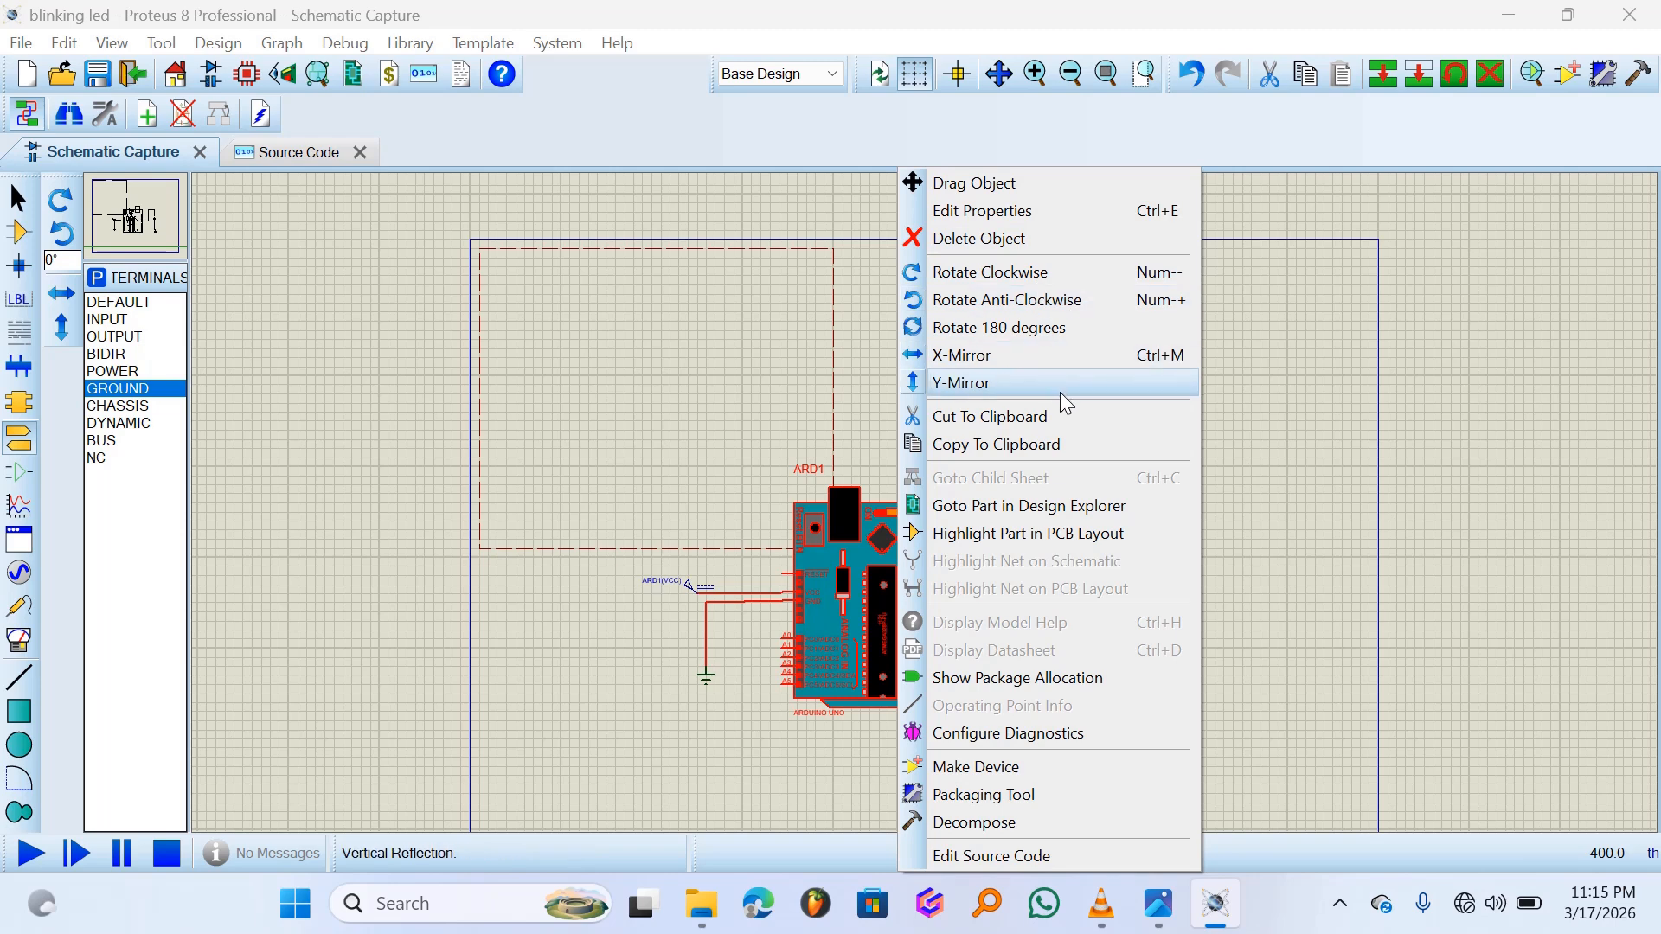
pyautogui.click(995, 215)
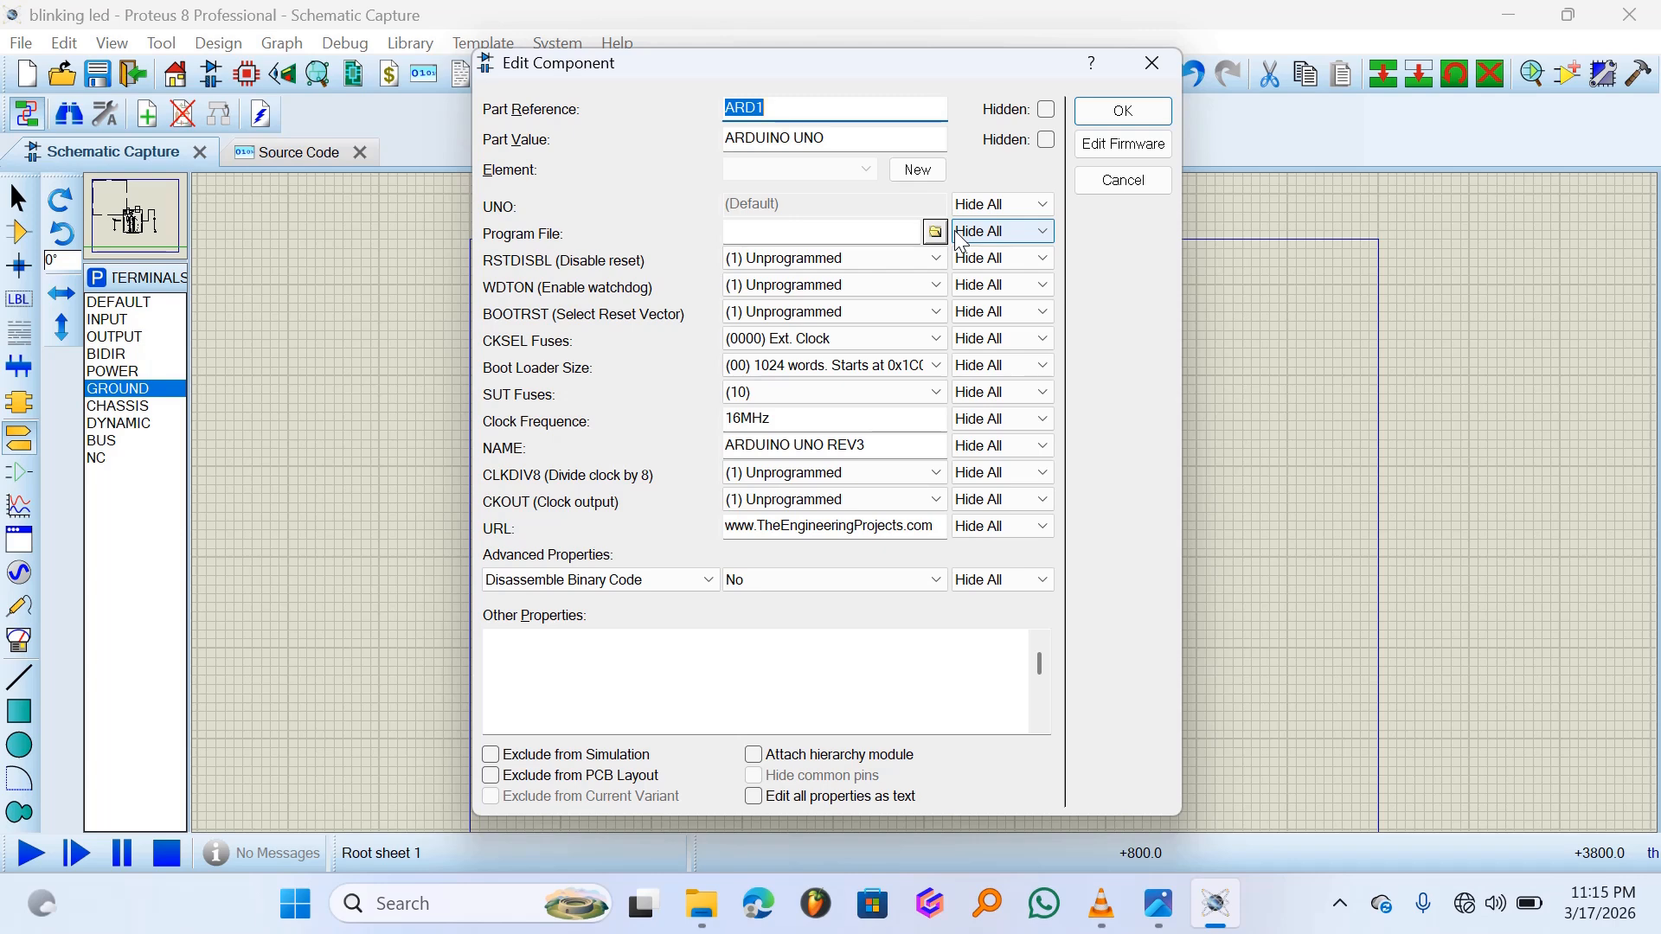
pyautogui.click(1101, 147)
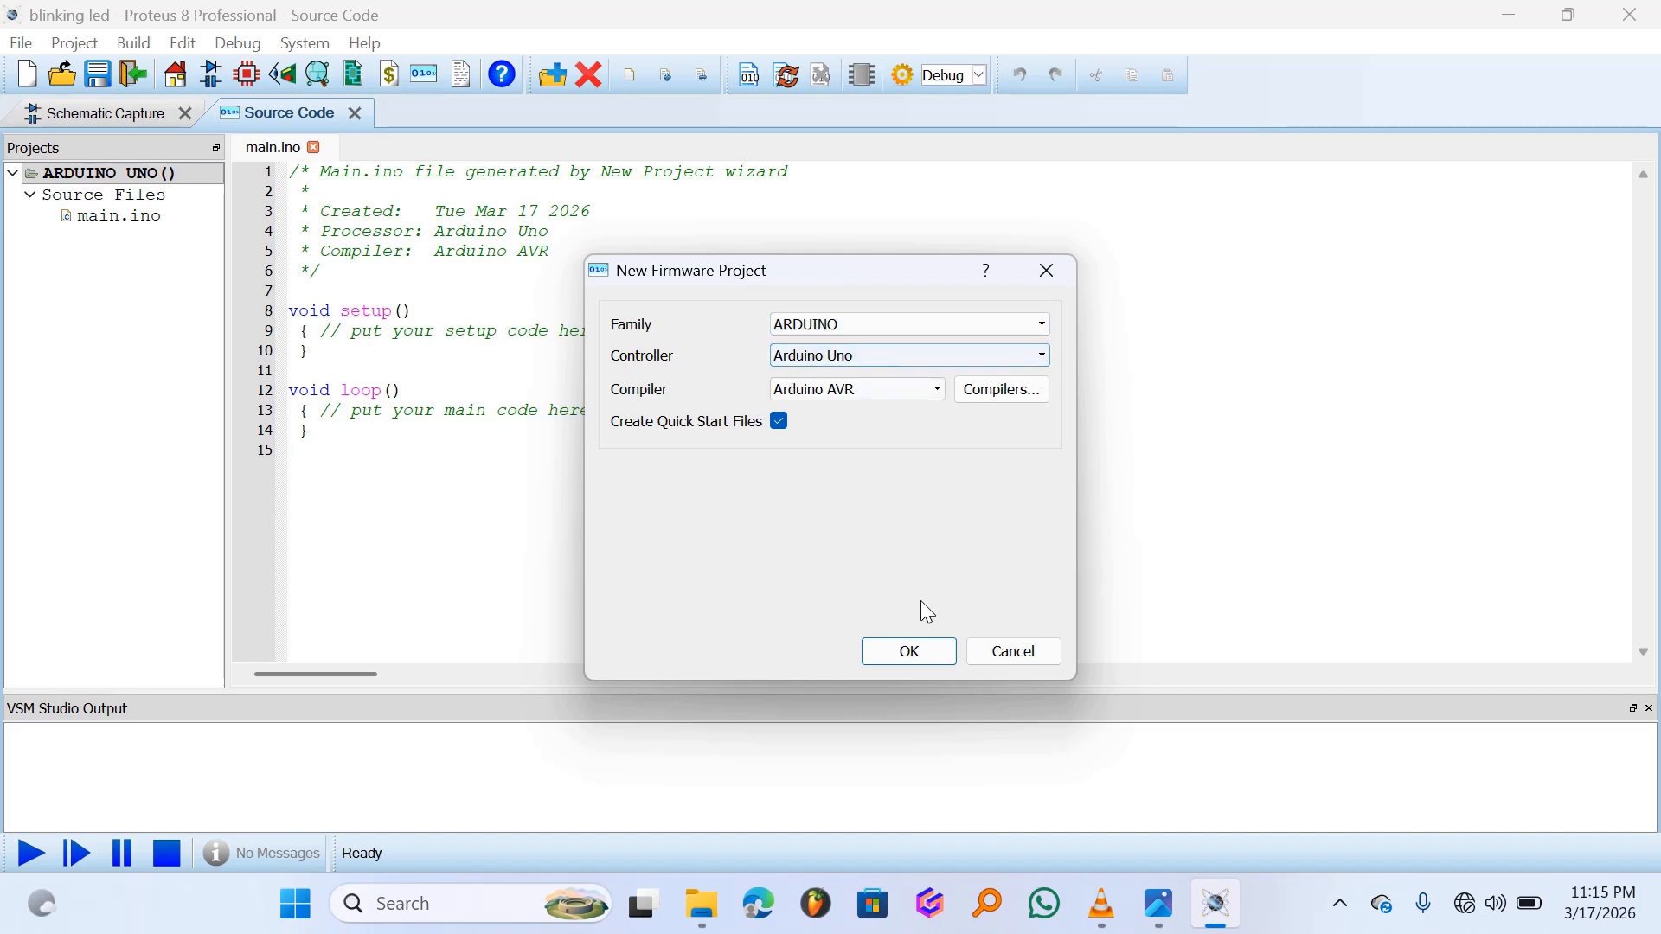
pyautogui.click(904, 654)
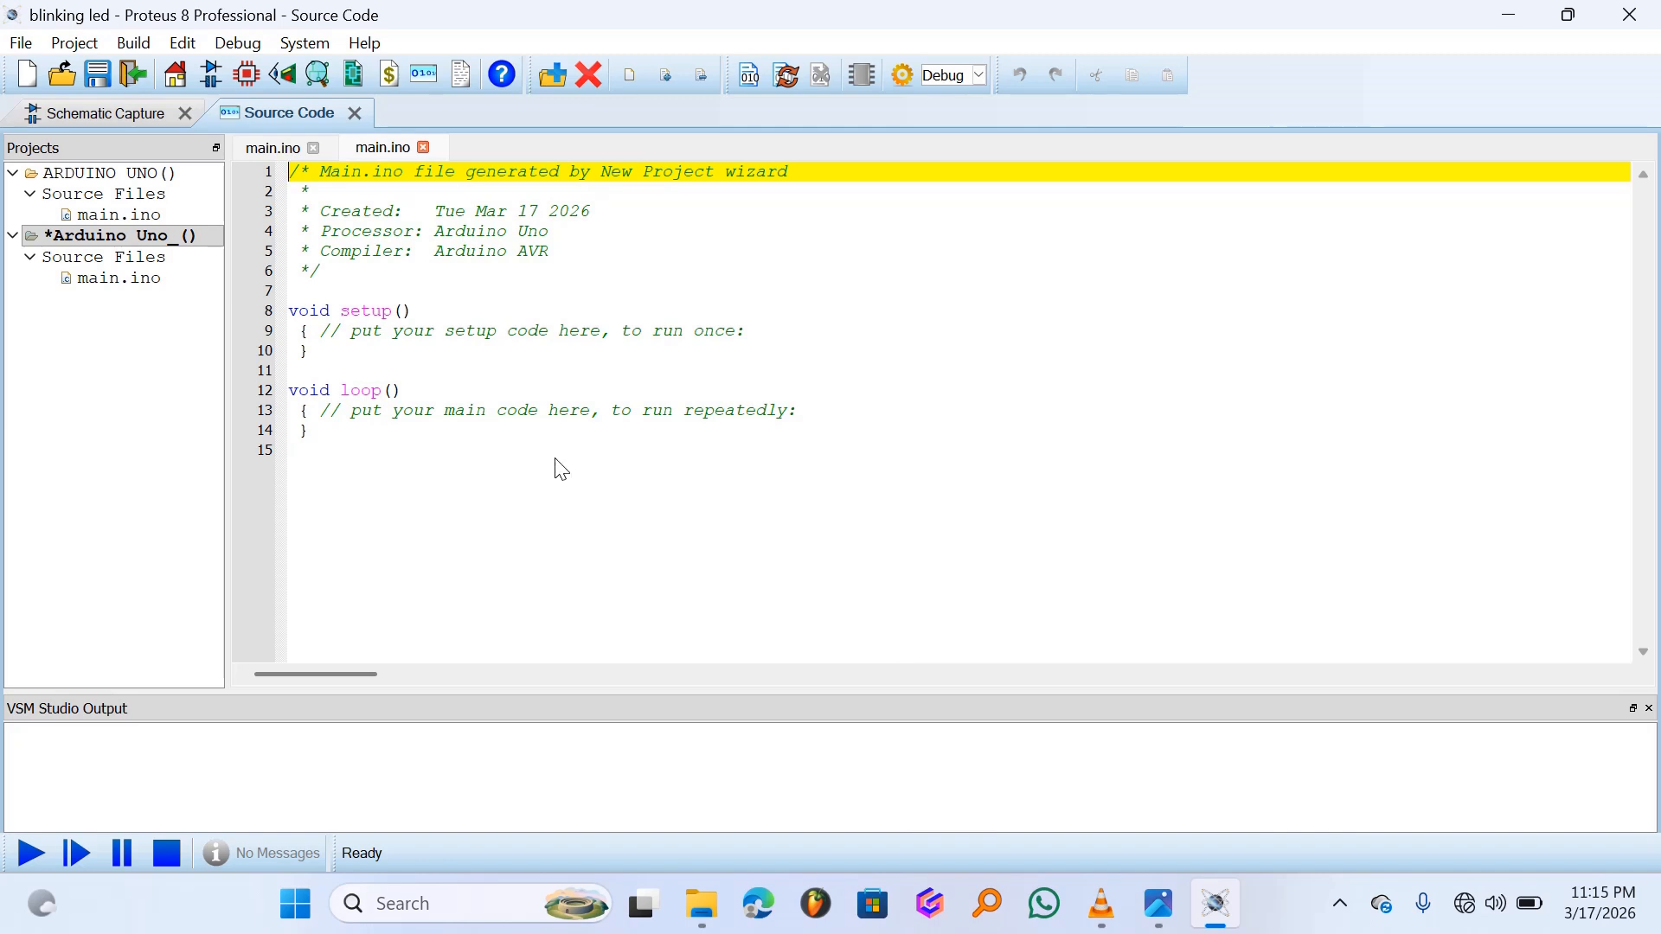
# - Delete the generated header comment from the new firmware project's main.ino
pyautogui.click(288, 158)
pyautogui.click(362, 156)
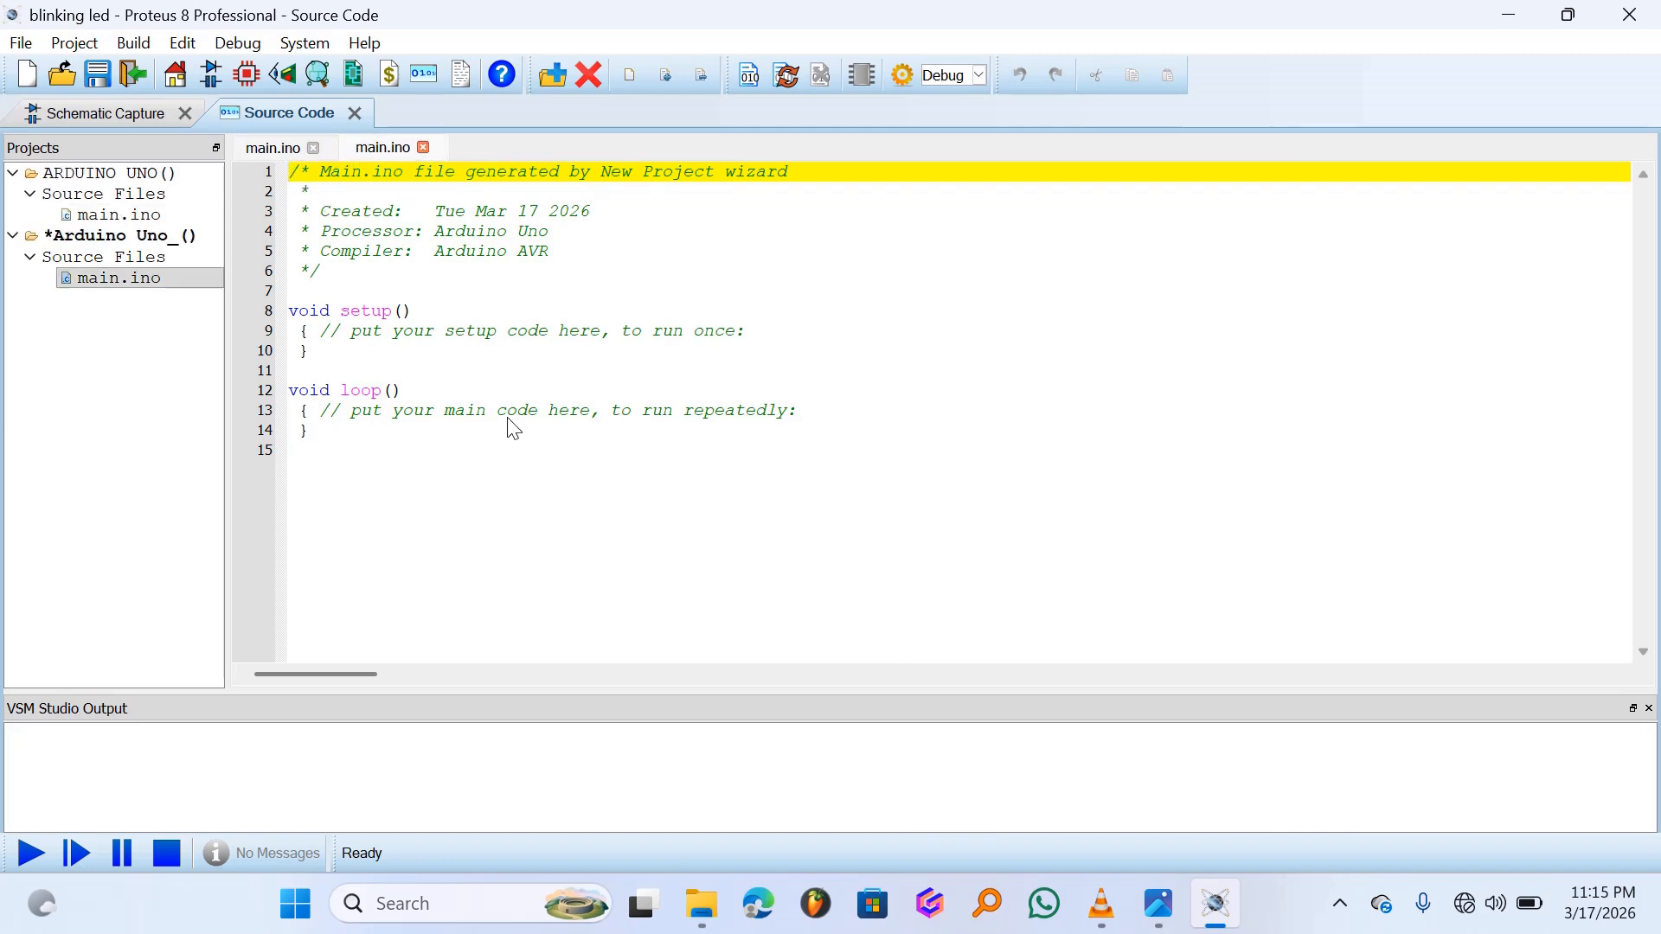
pyautogui.moveTo(593, 259); pyautogui.dragTo(278, 170)
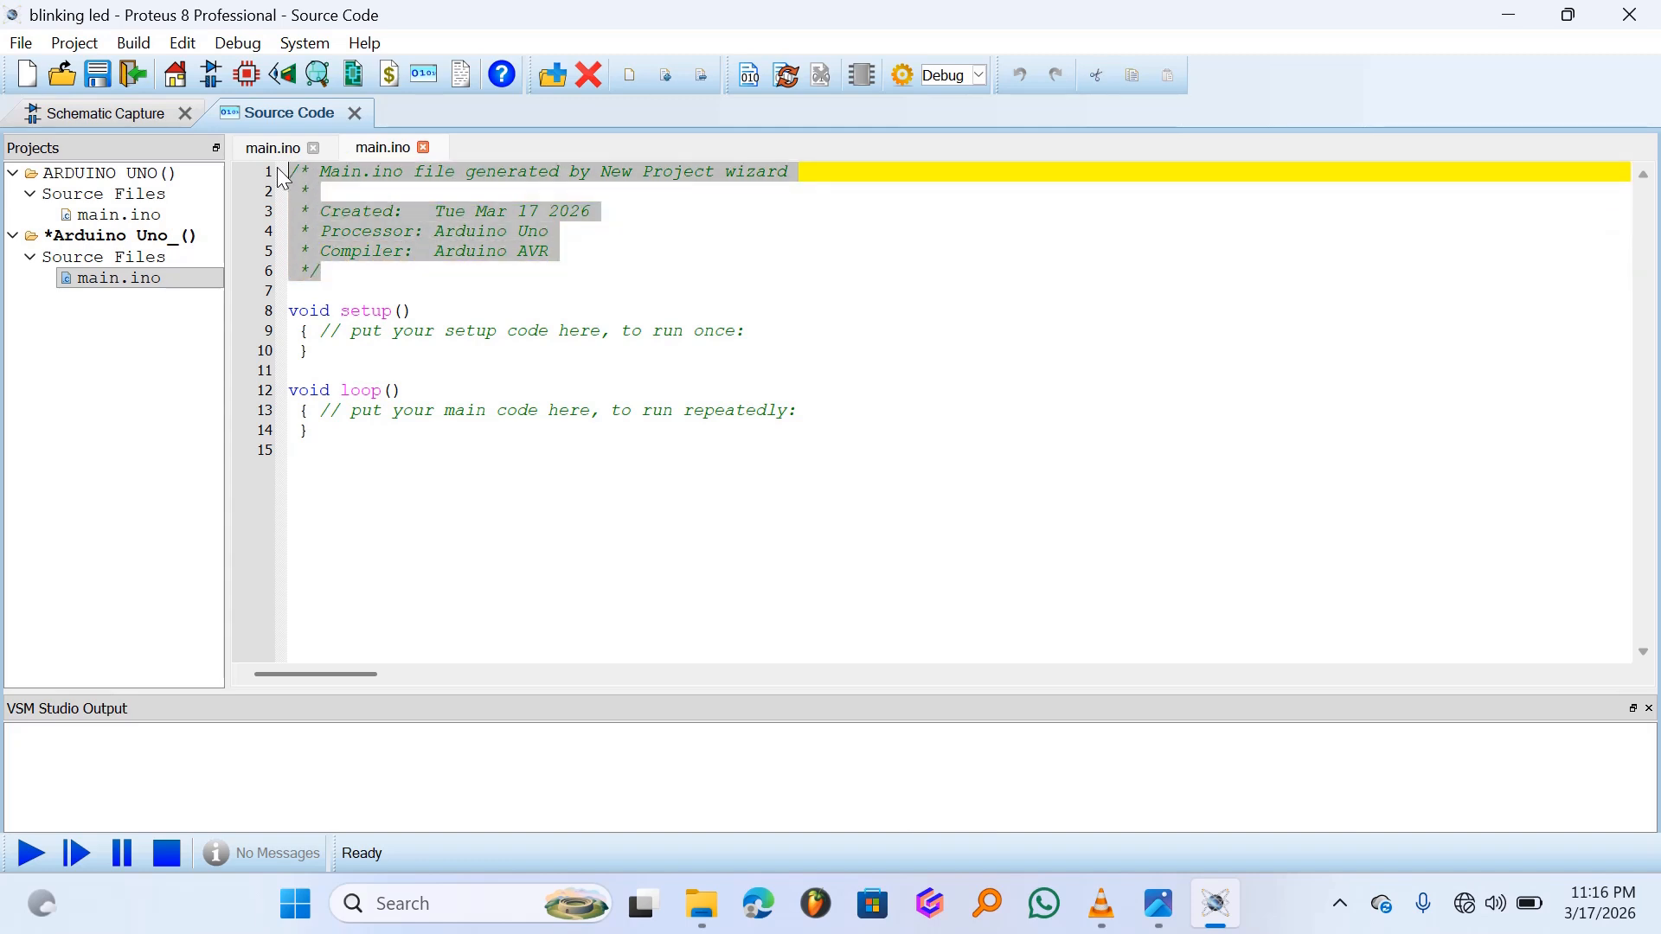
pyautogui.press('Delete')
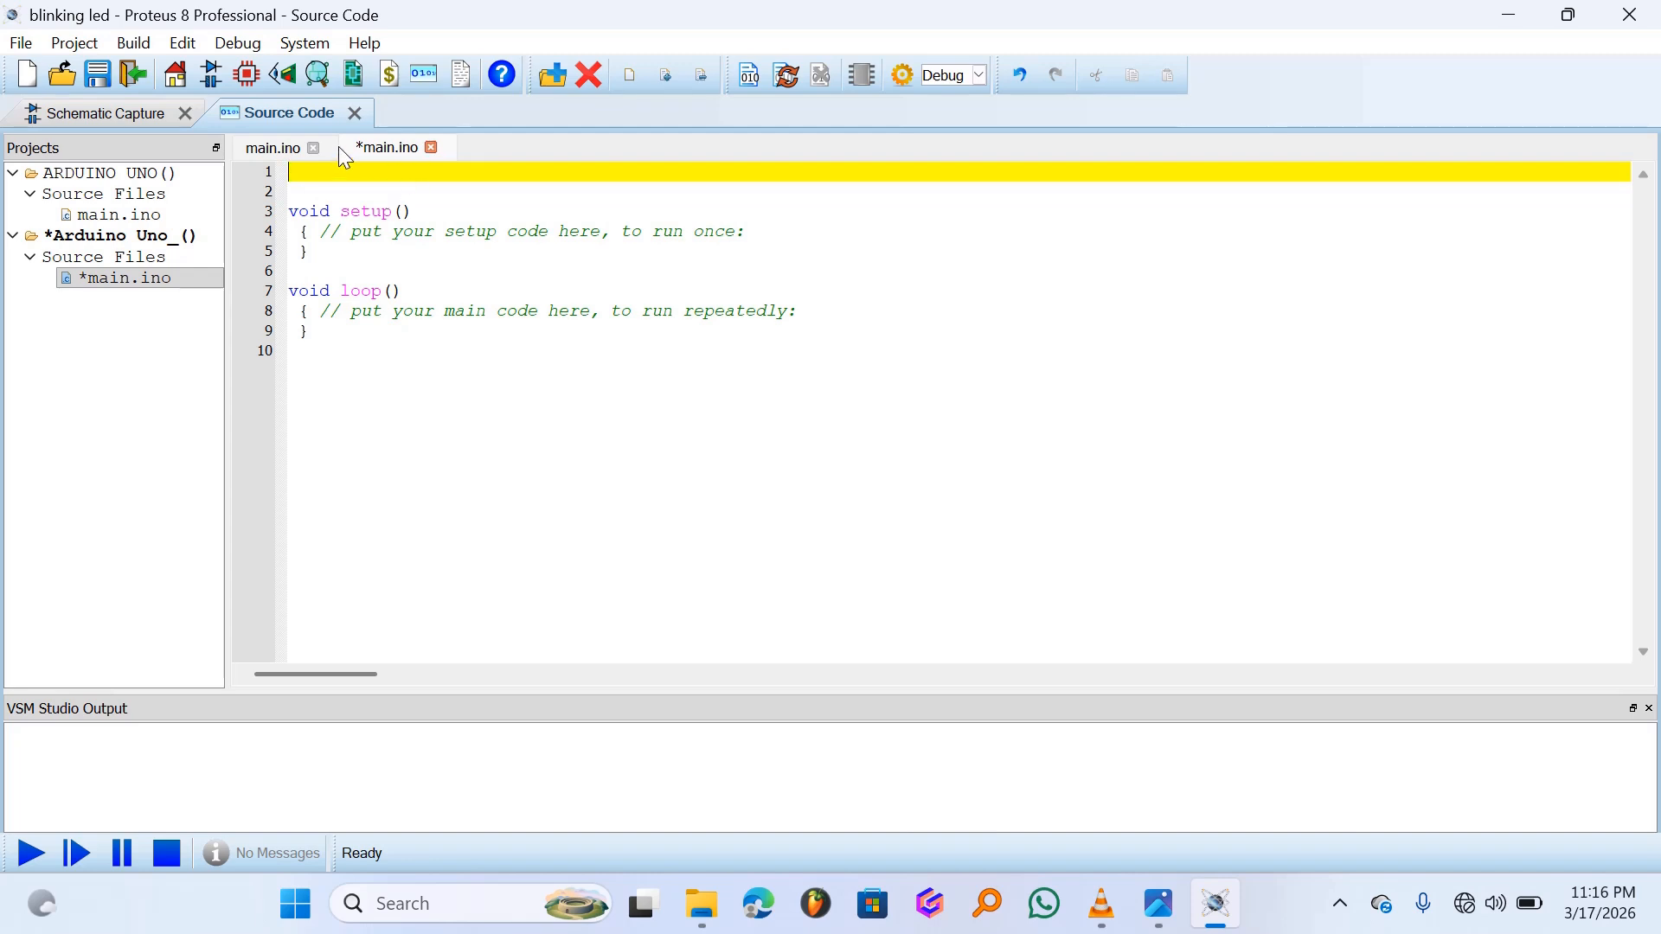
# - Check on the schematic which Arduino pin drives the LED, and declare int ledpin=8; on the first line of main.ino
pyautogui.click(134, 121)
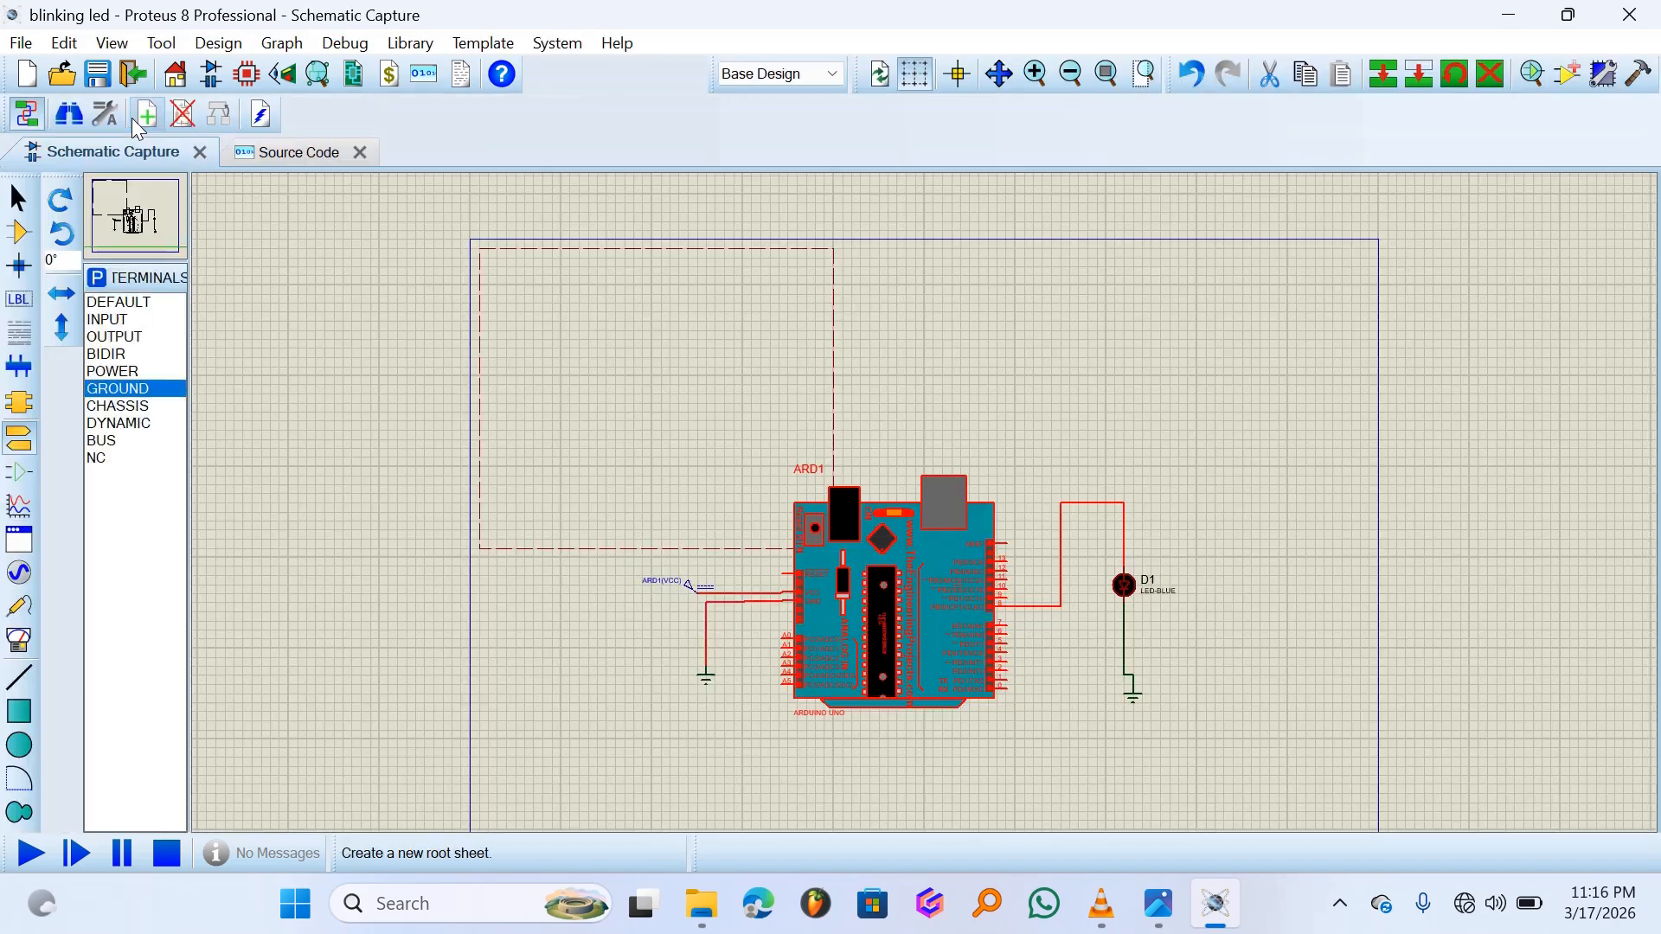
pyautogui.click(994, 640)
pyautogui.click(1048, 591)
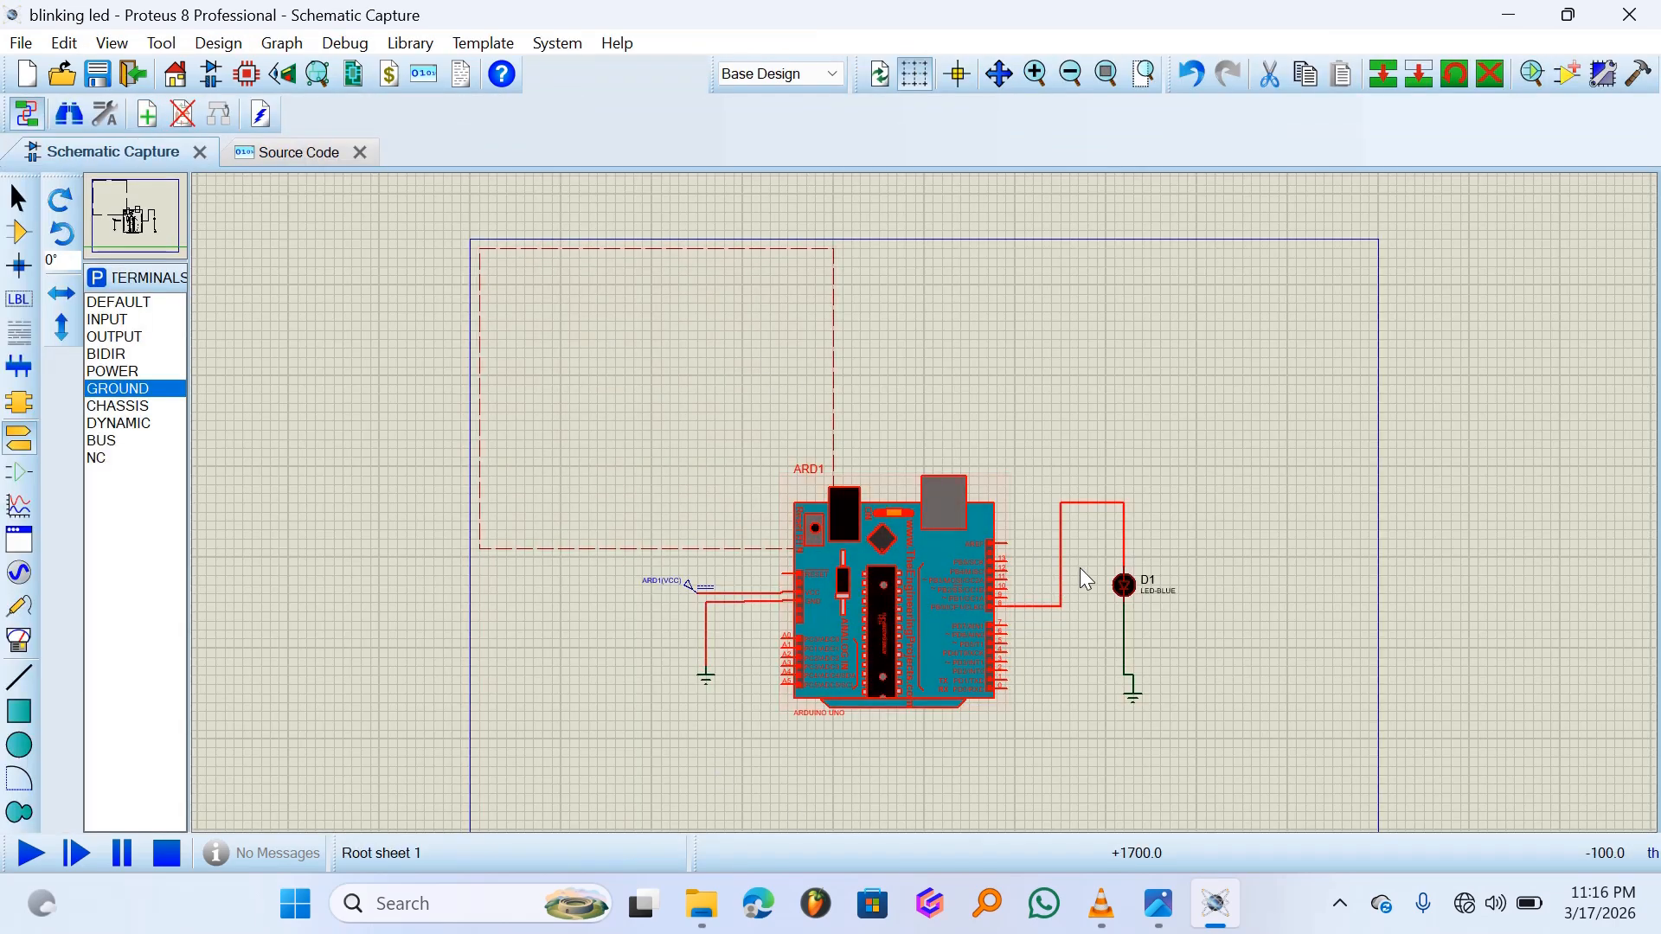
pyautogui.click(308, 161)
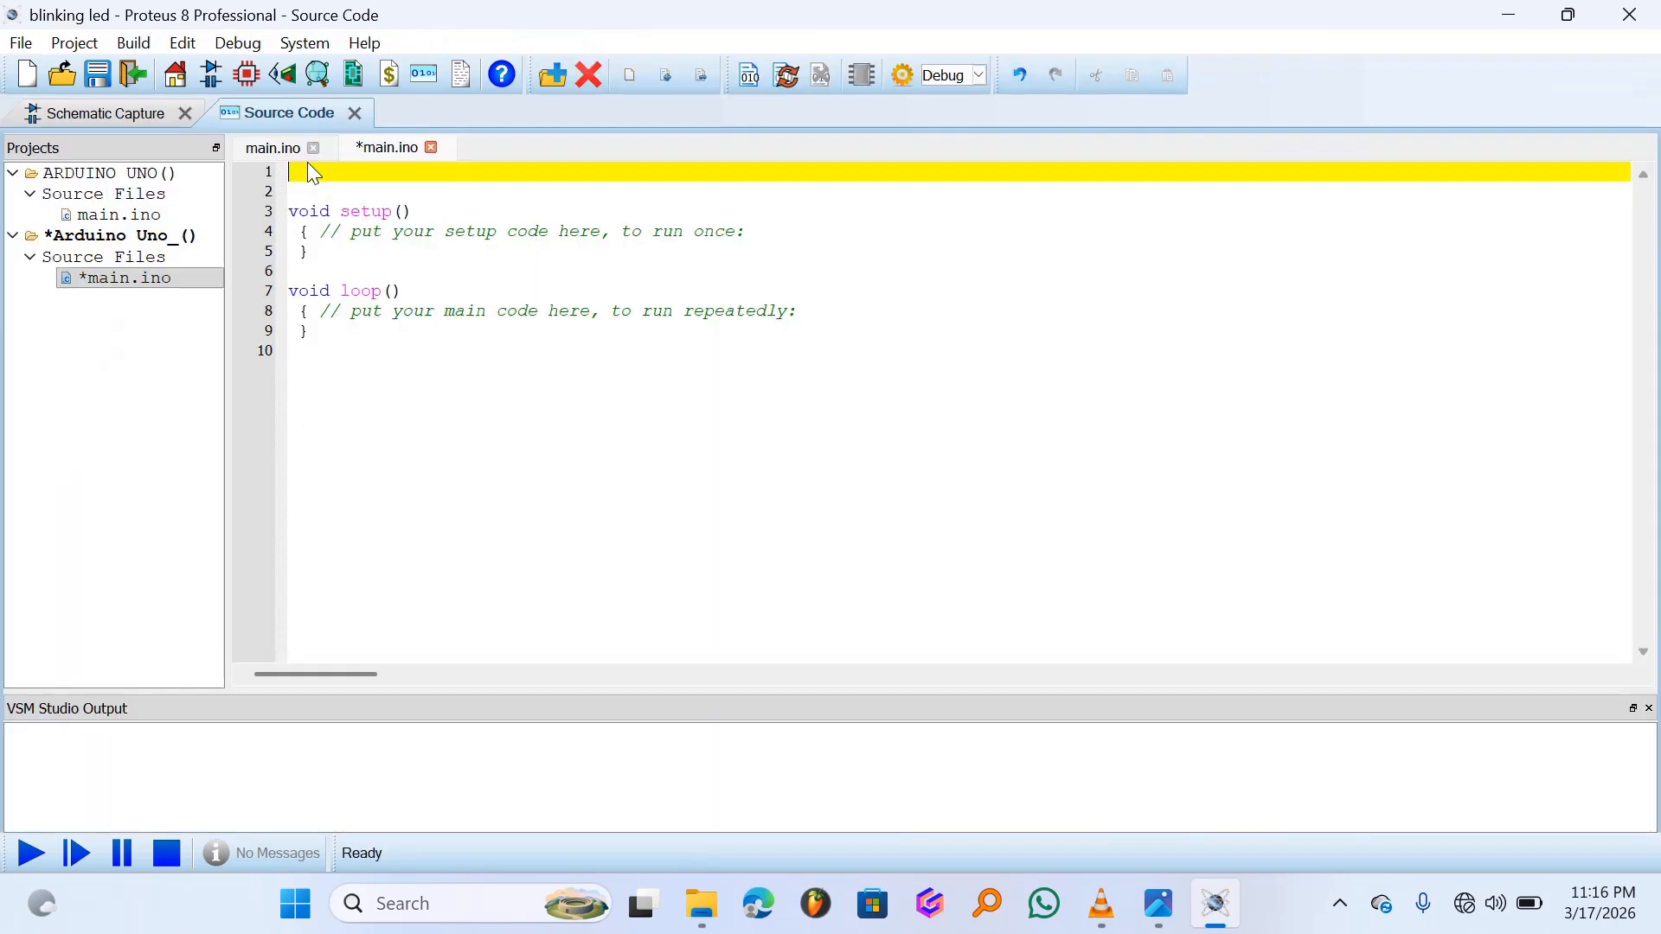
pyautogui.write('int')
pyautogui.write('ledpin=')
pyautogui.click(106, 112)
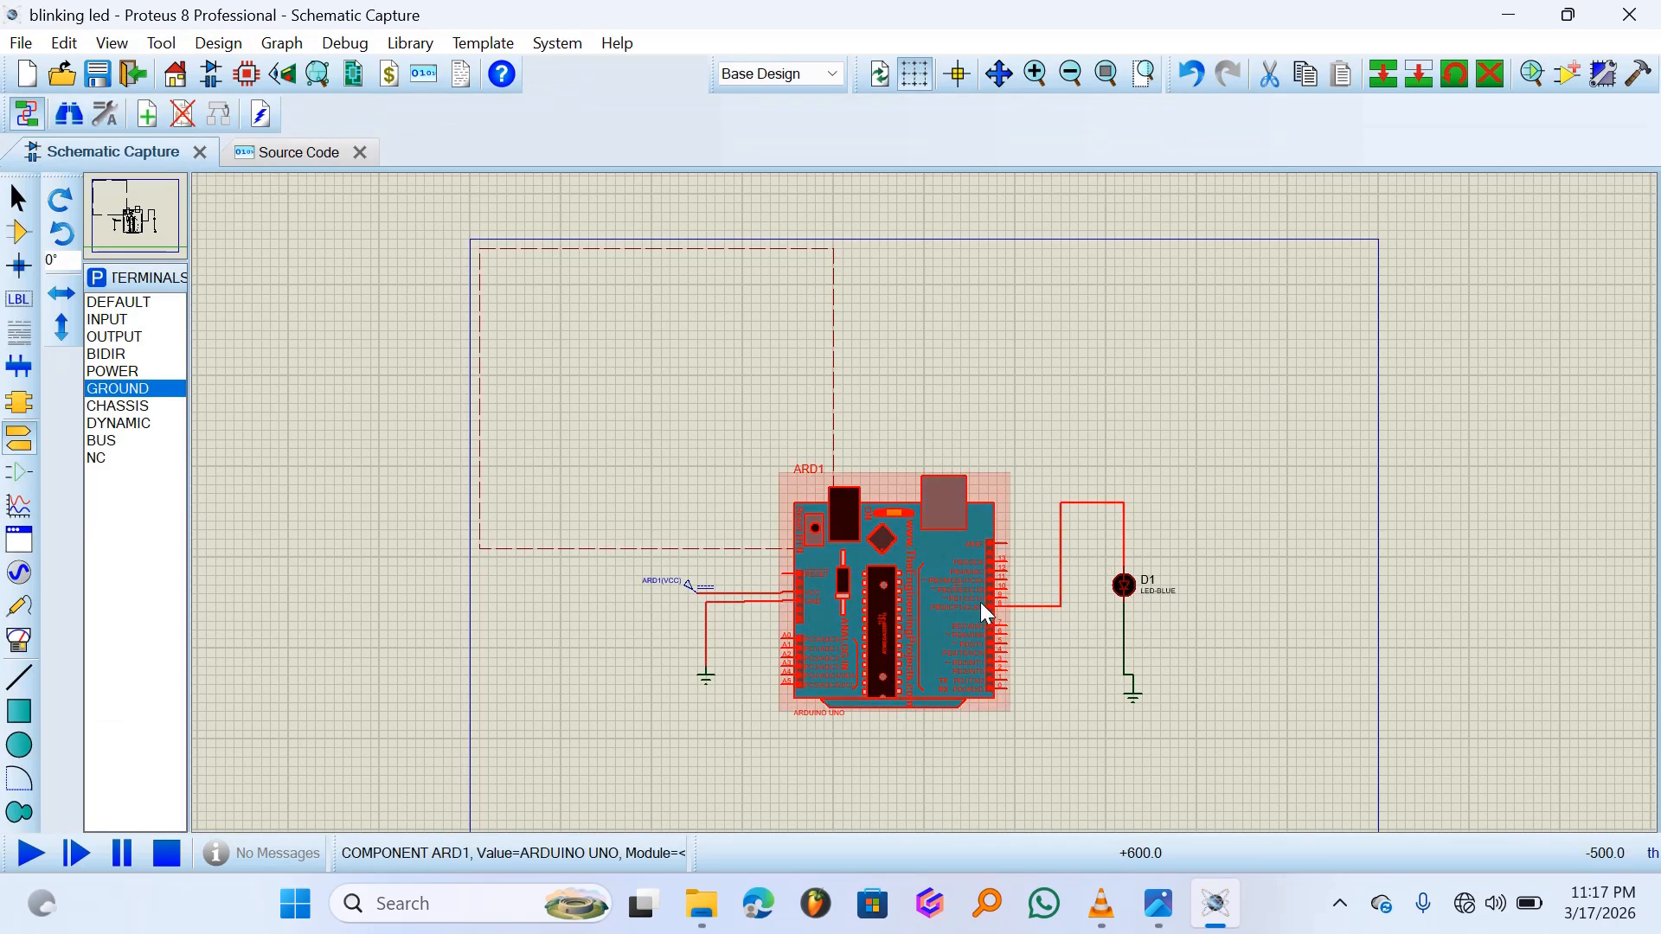
pyautogui.click(296, 151)
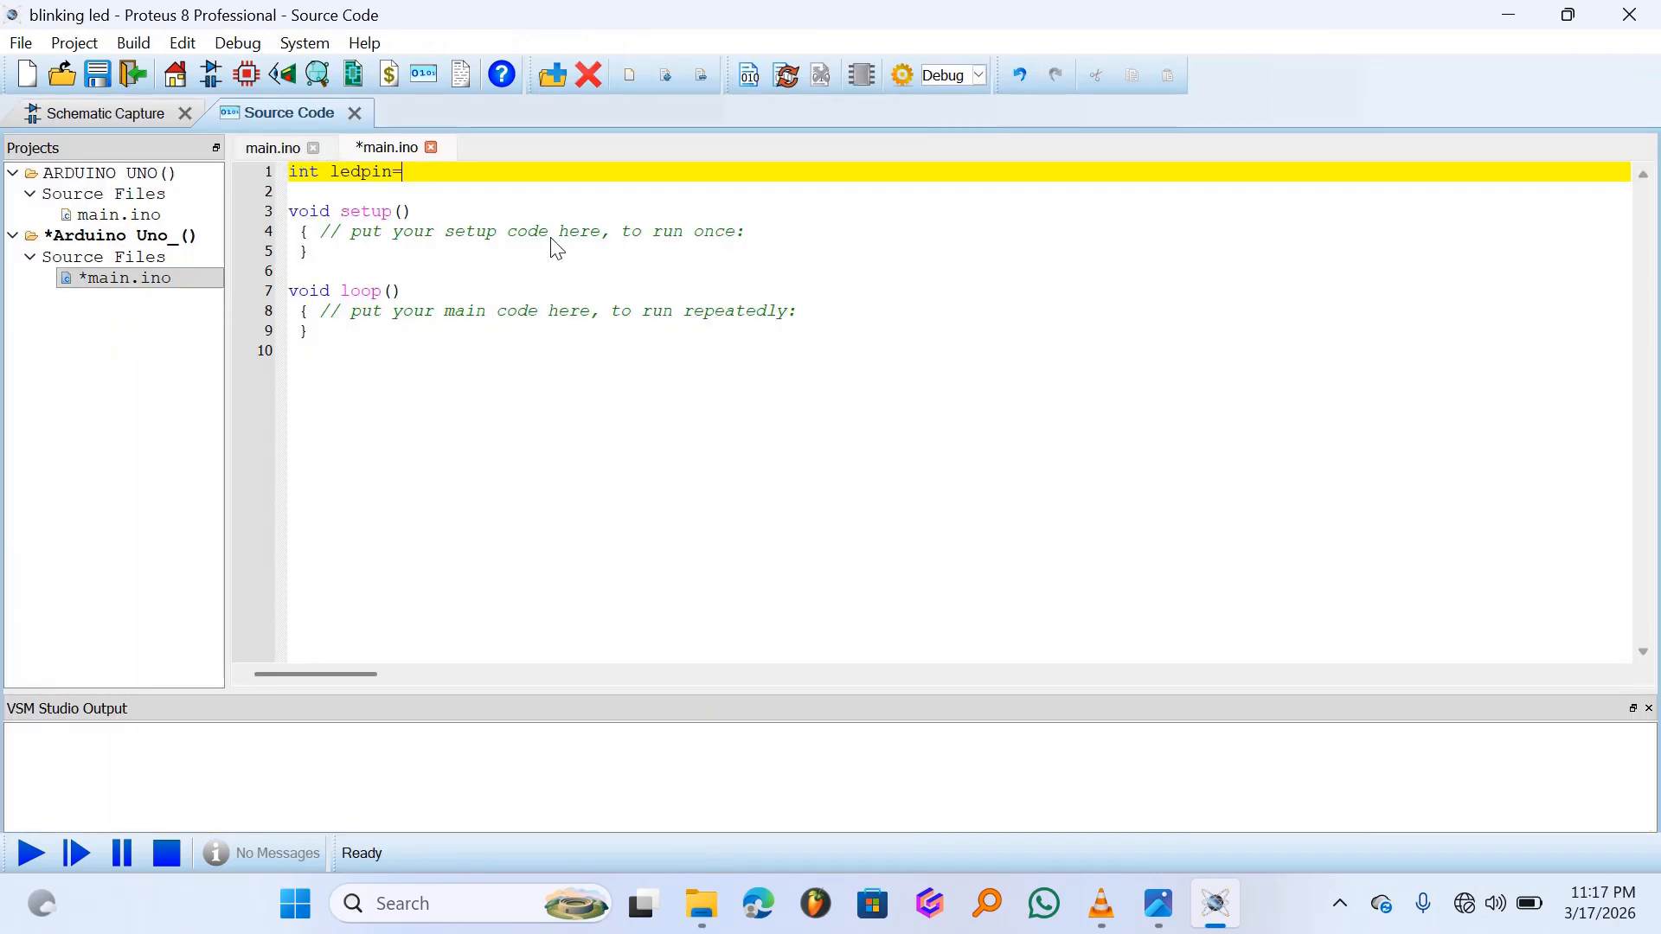
pyautogui.write('8')
pyautogui.write(';')
# - Add pinMode(8,OUTPUT); on a new line below the comment in setup()
pyautogui.click(781, 230)
pyautogui.press('Return')
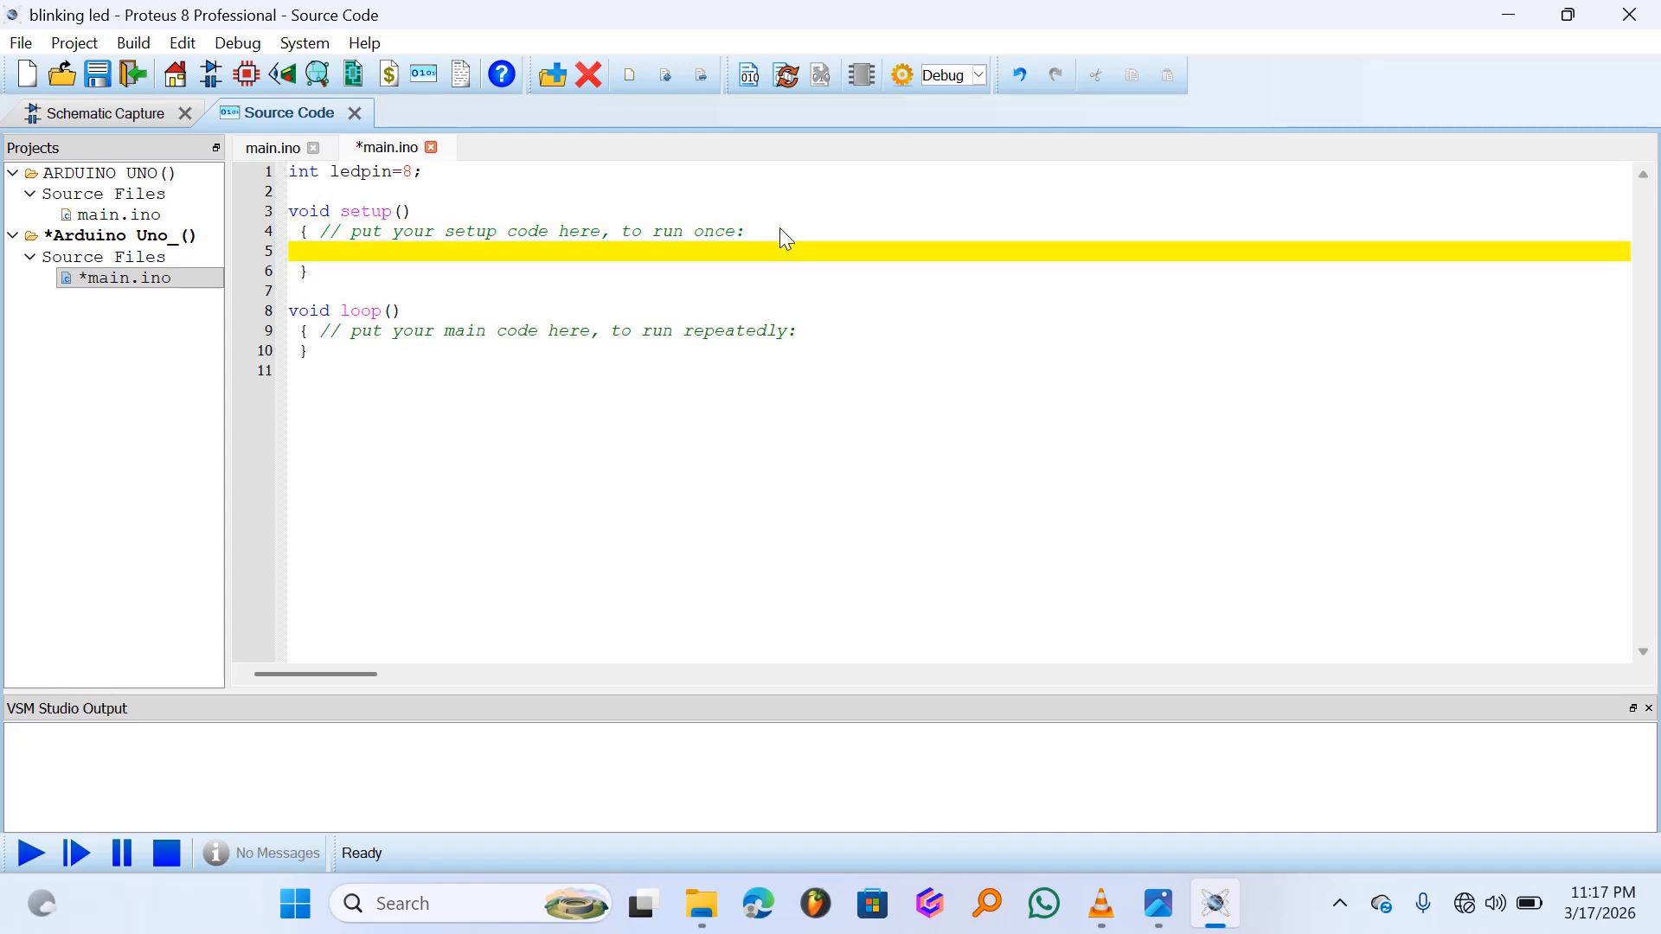
pyautogui.write('pin')
pyautogui.press('capslock')
pyautogui.write('M')
pyautogui.press('capslock')
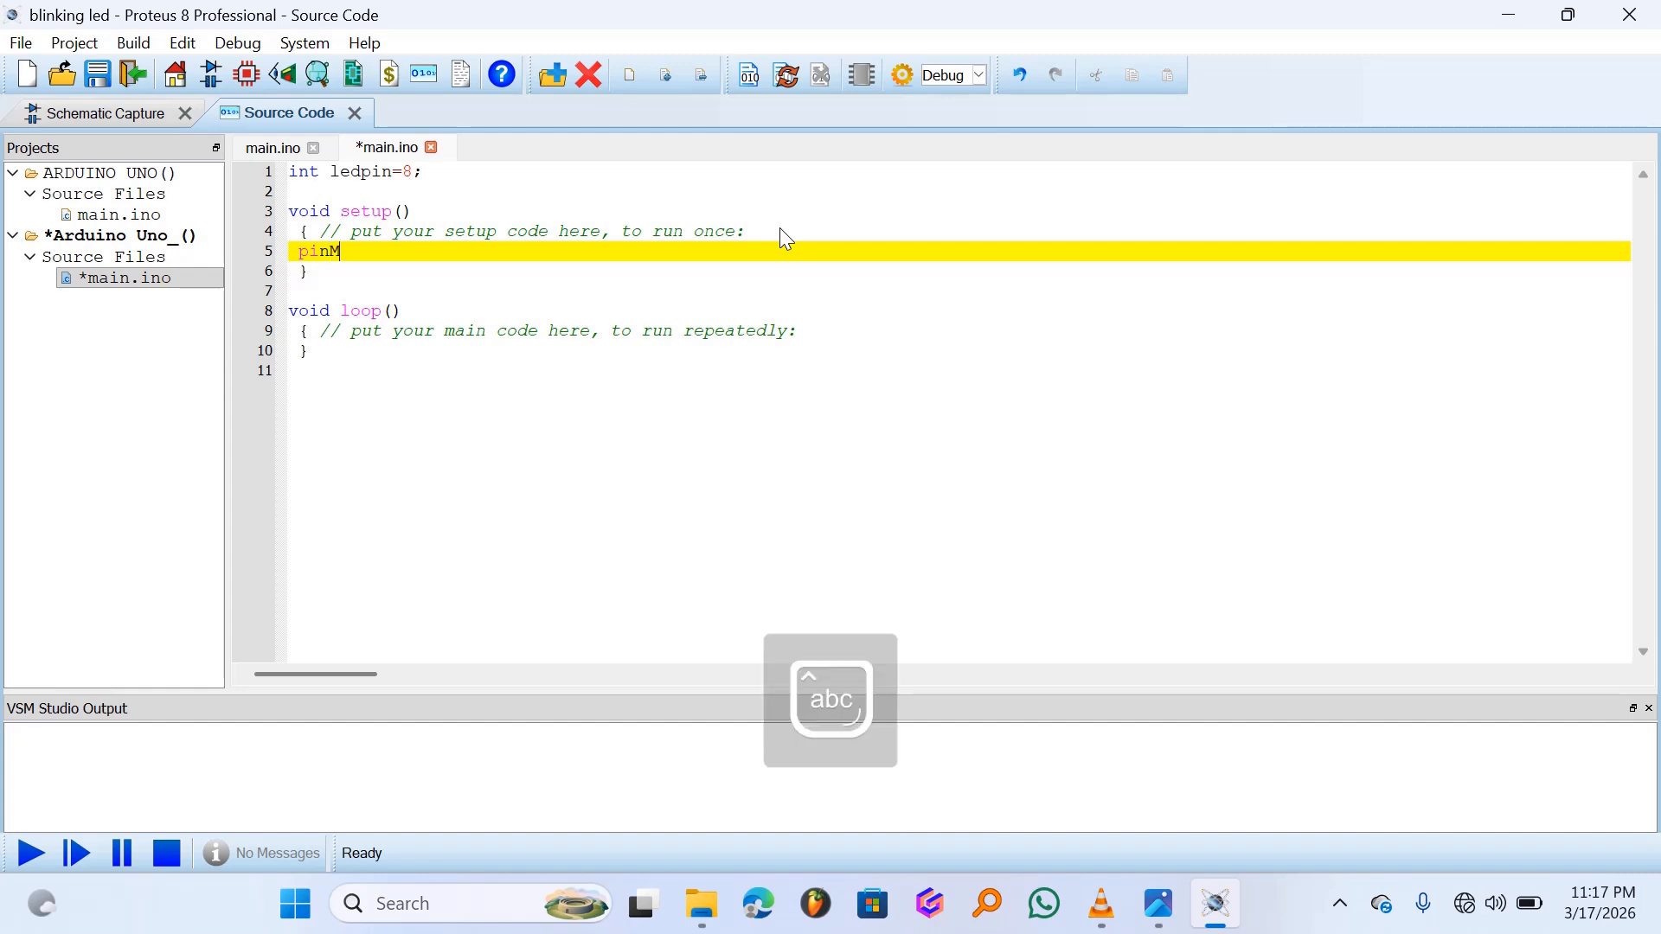
pyautogui.write('ode')
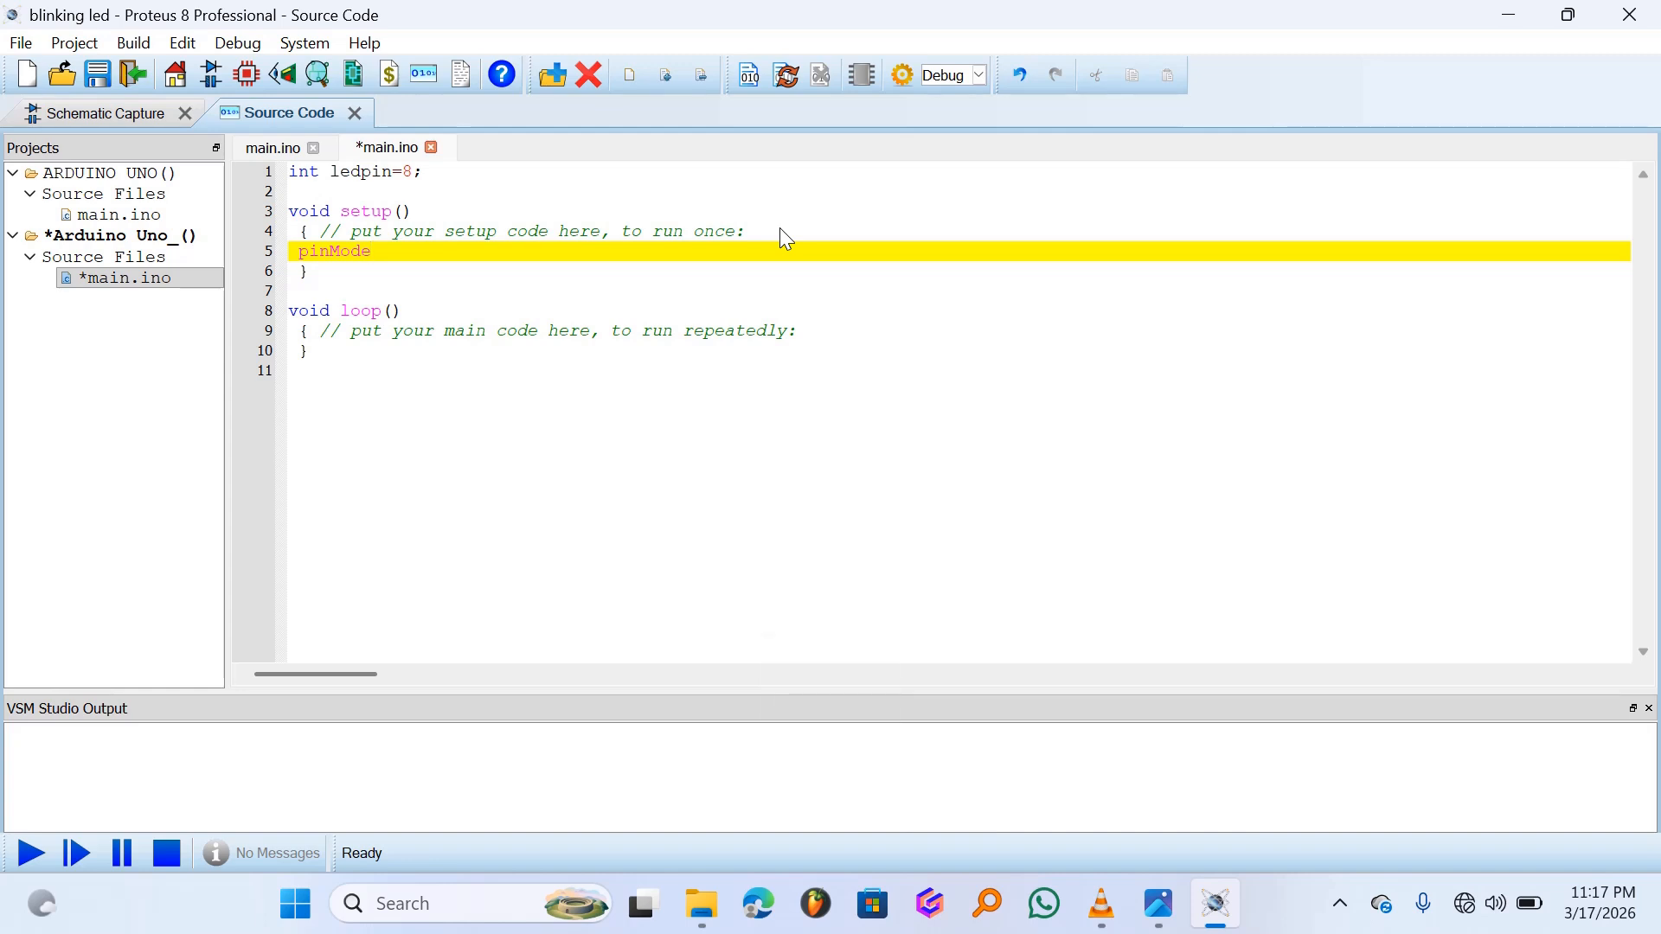
pyautogui.write('(')
pyautogui.write('8,')
pyautogui.press('capslock')
pyautogui.write('OU')
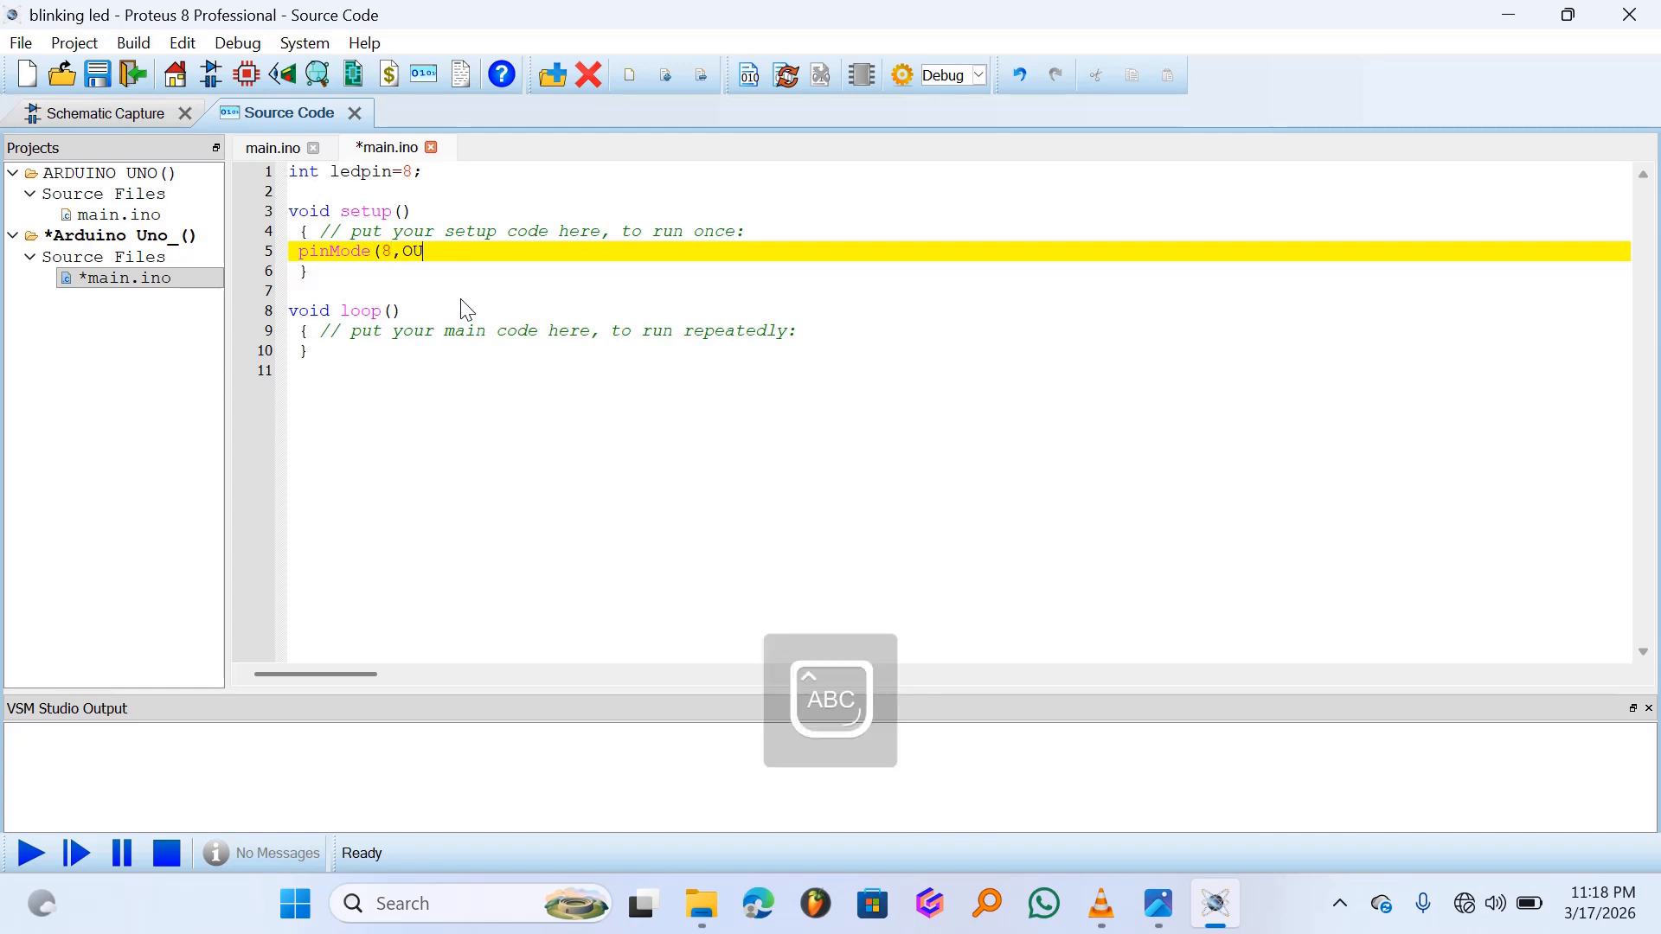
pyautogui.write('TPUT)')
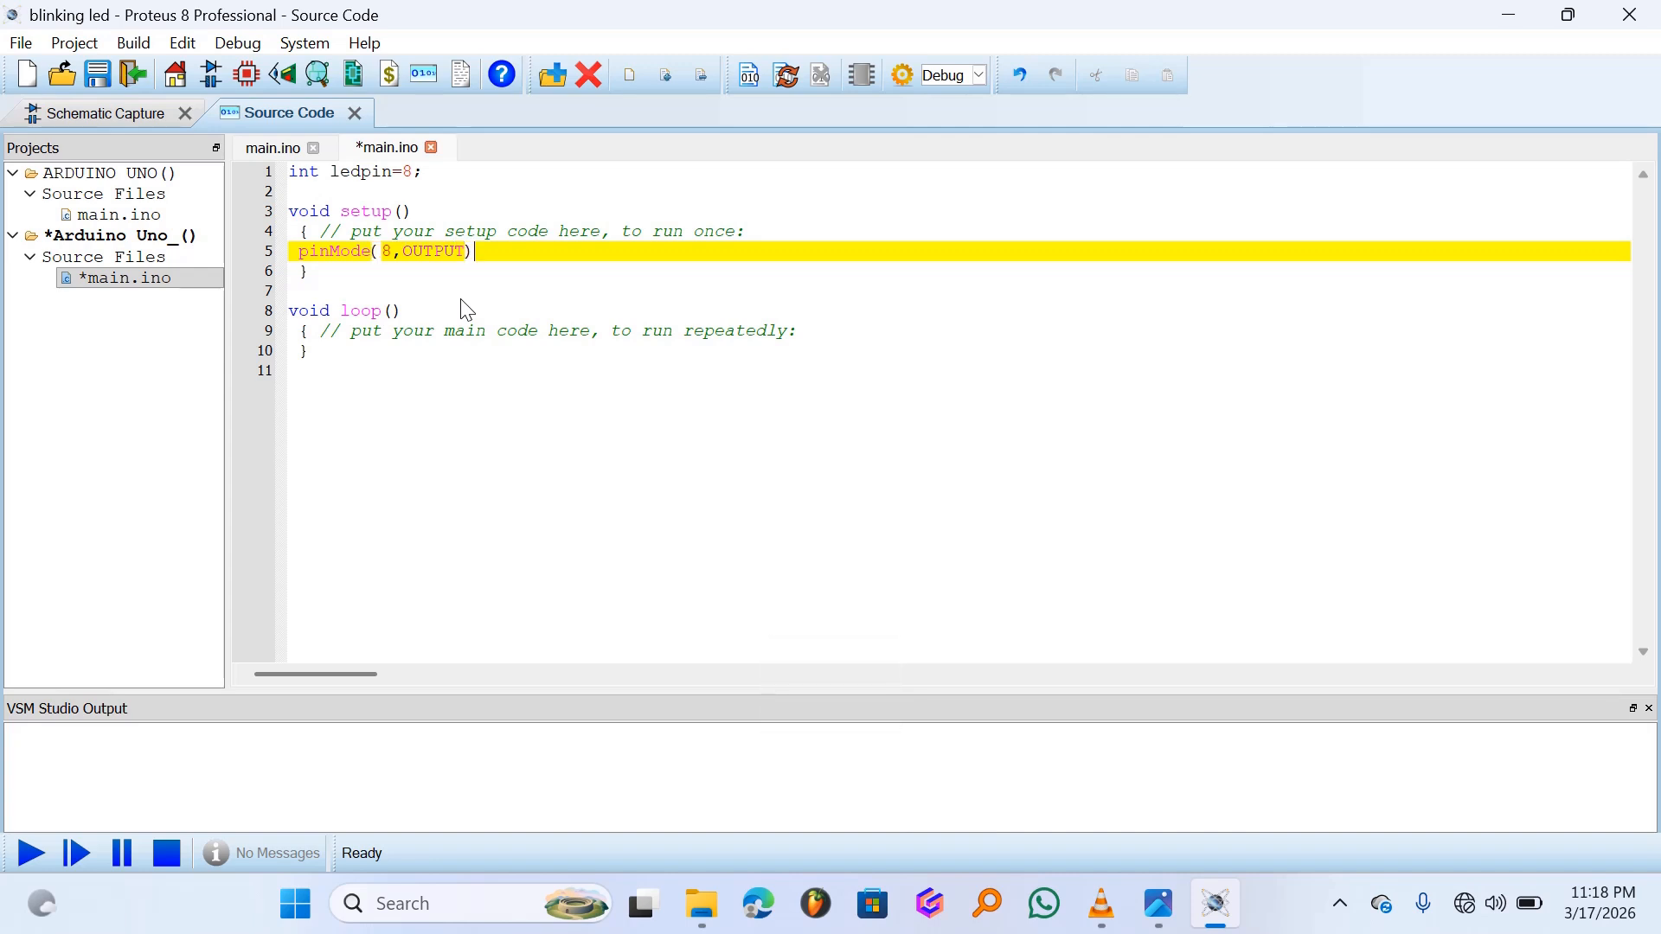
pyautogui.write(';')
# - Add digitalWrite(8,HIGH) on a new line below the comment in loop()
pyautogui.click(812, 327)
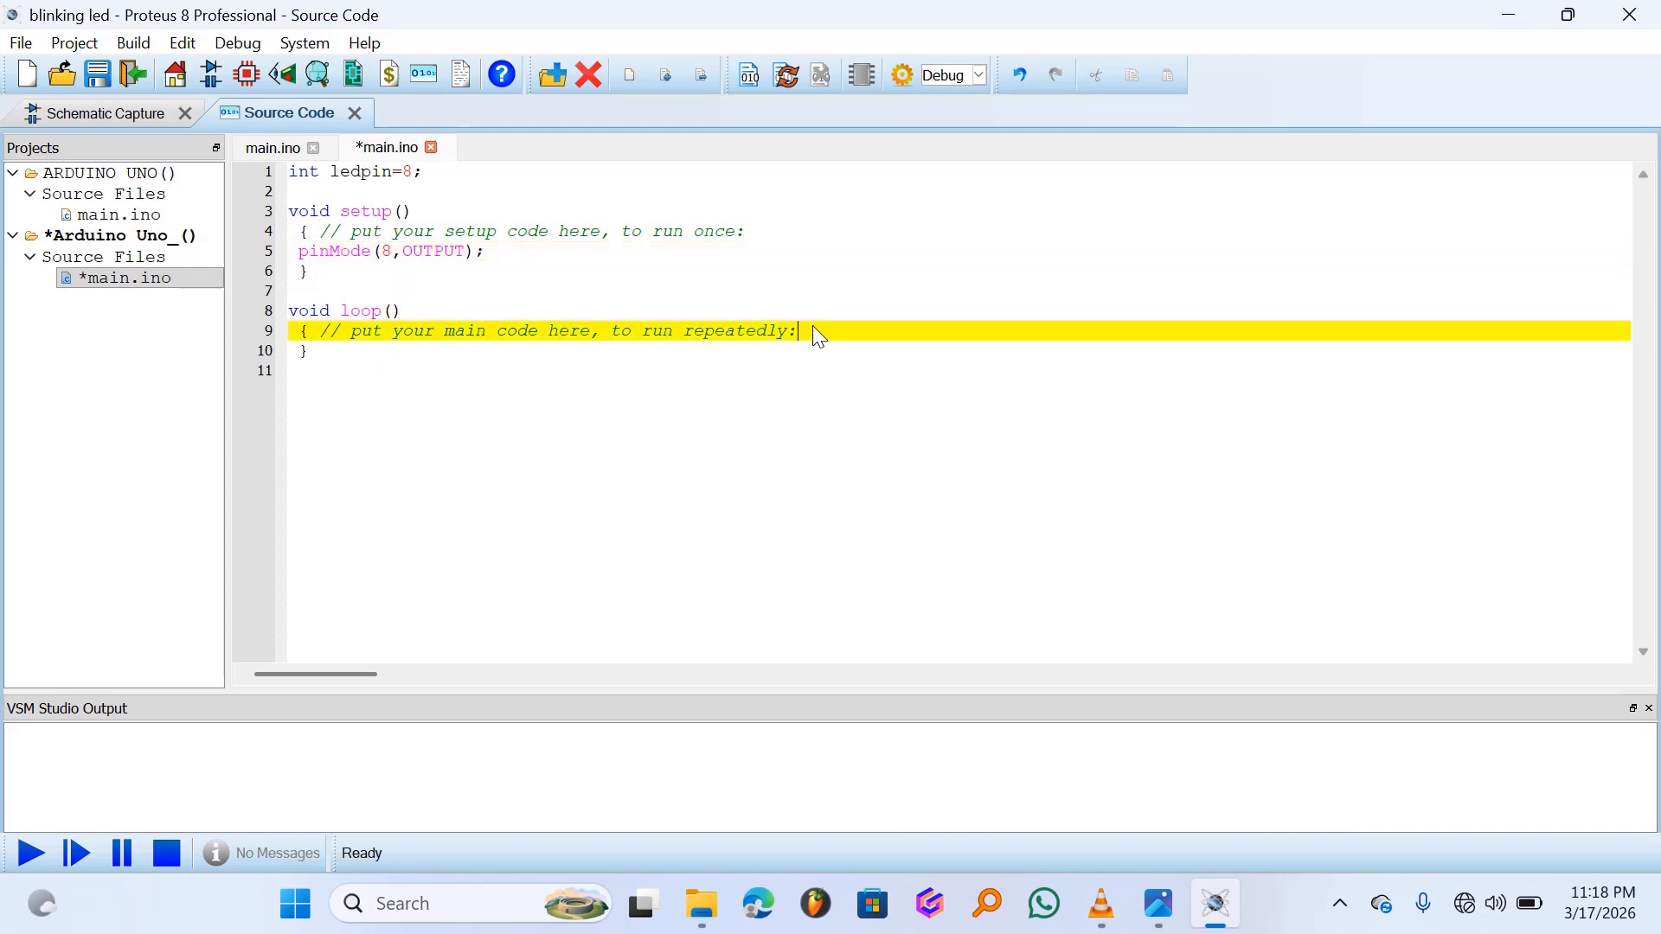
pyautogui.press('Return')
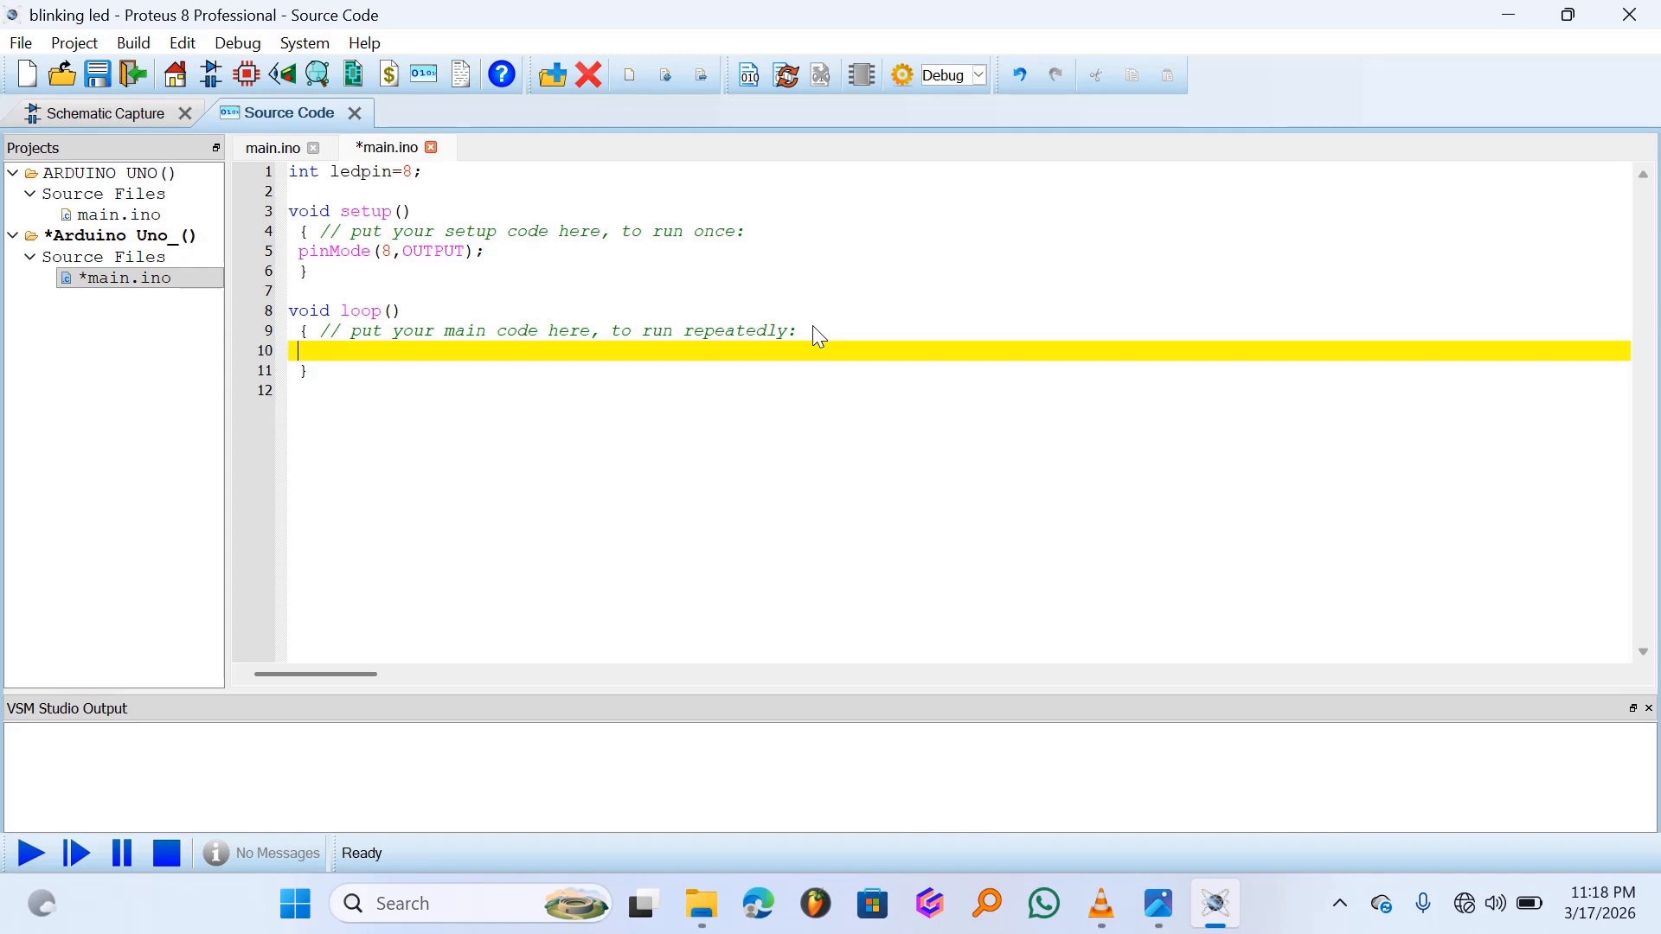
pyautogui.press('capslock')
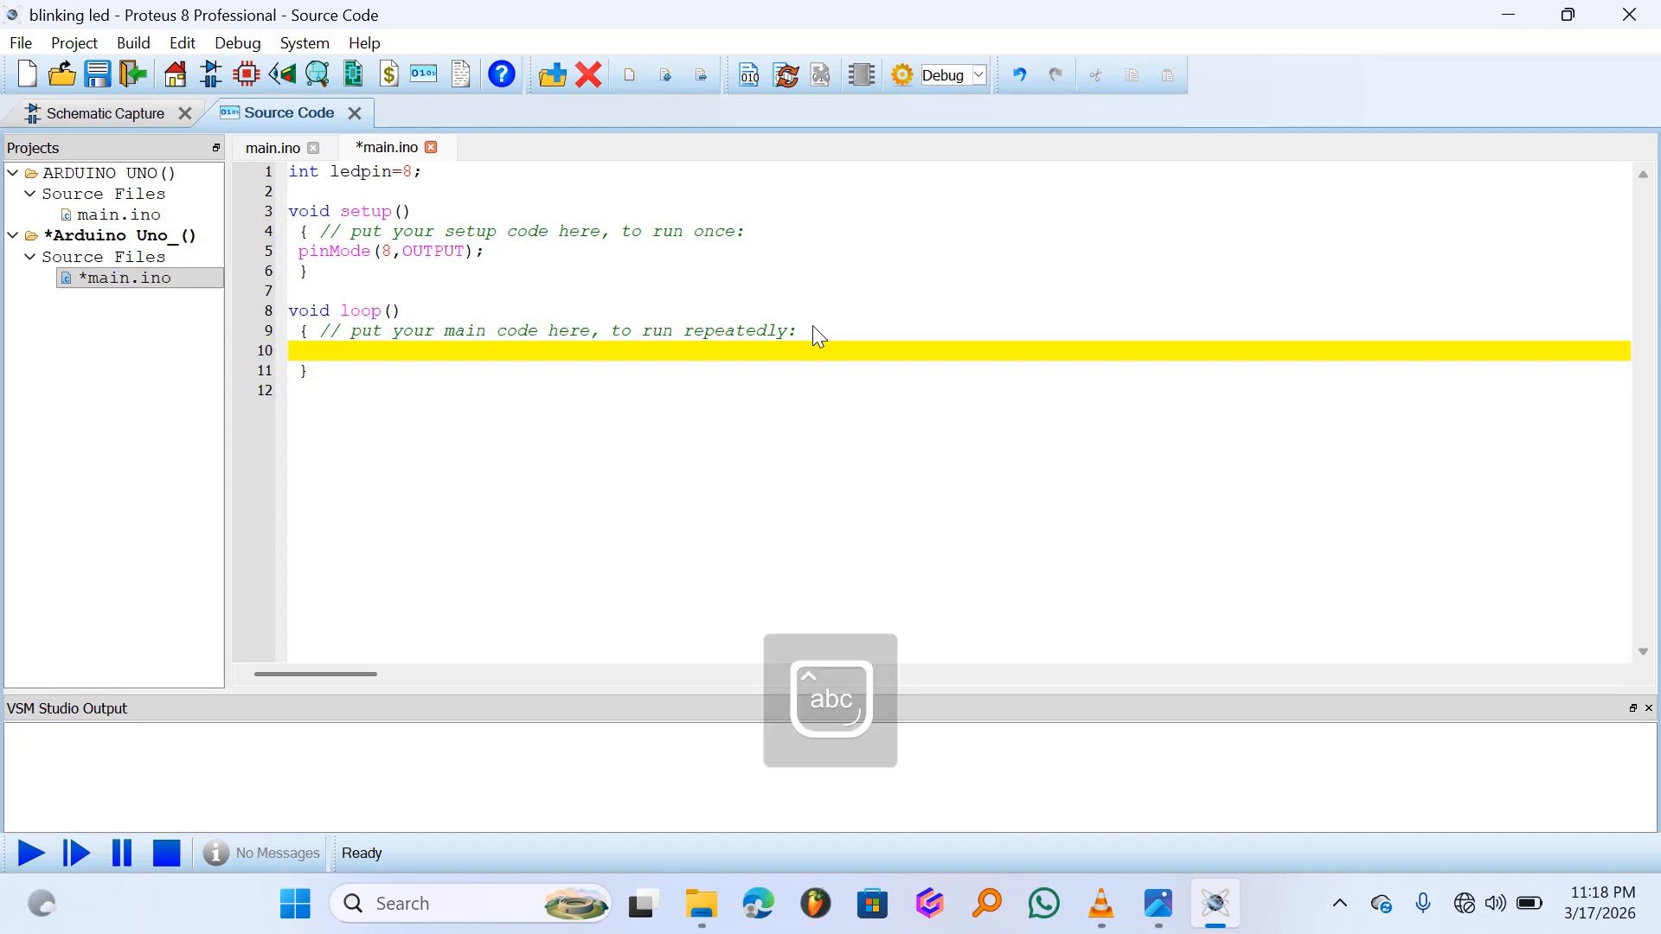
pyautogui.write('digital')
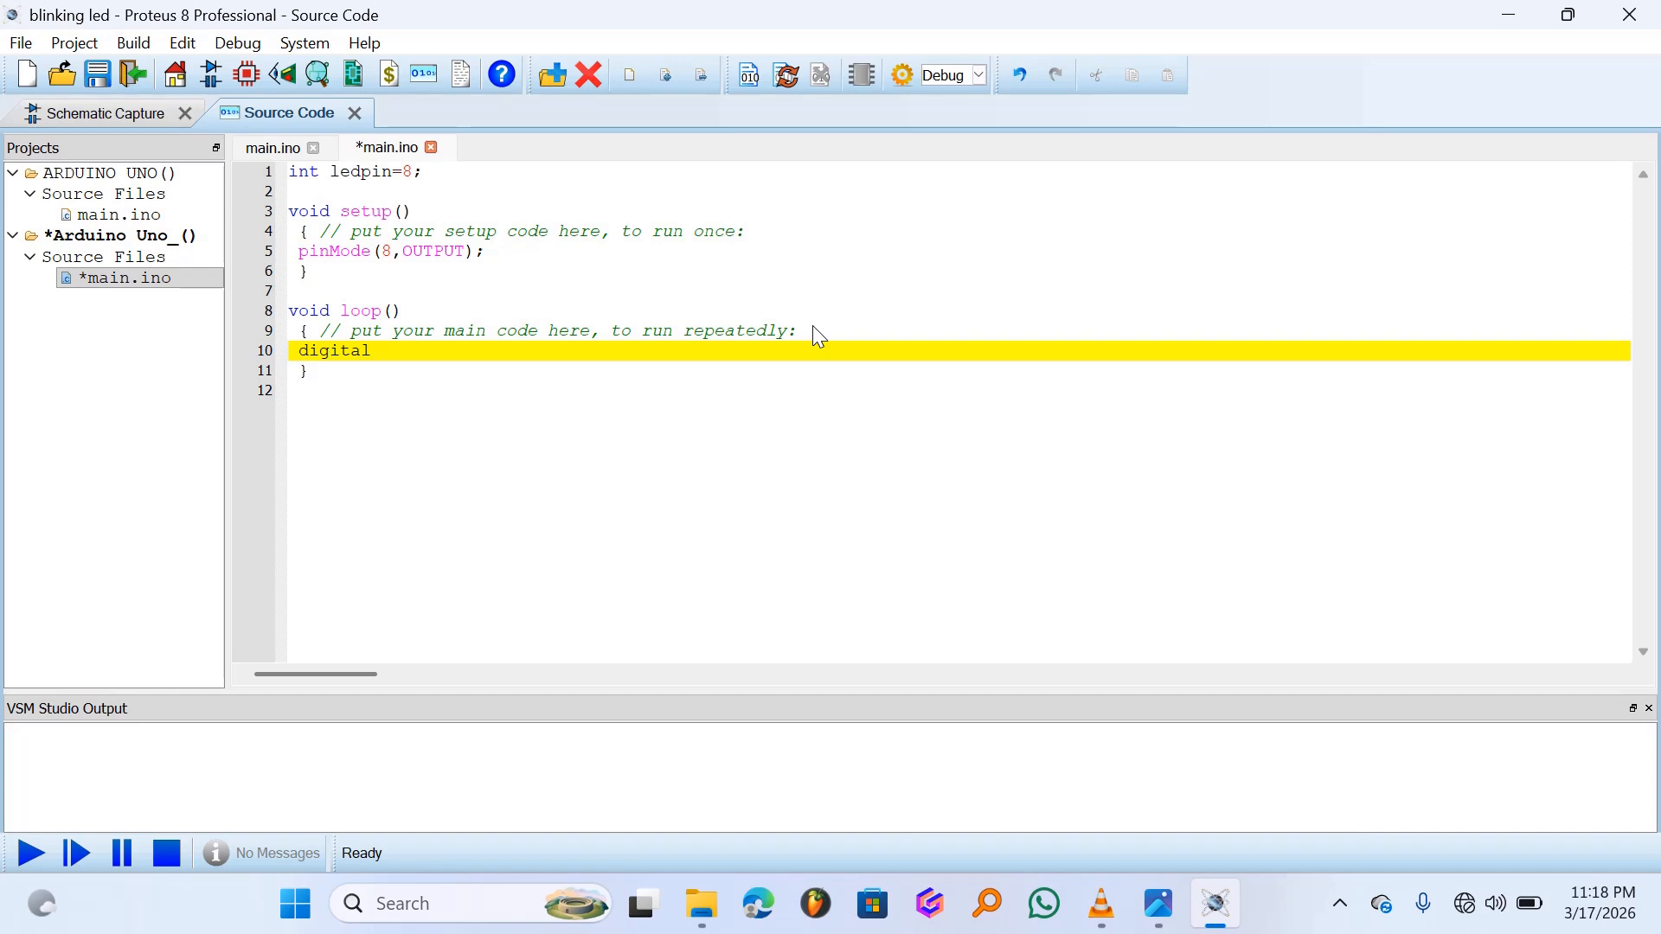
pyautogui.press('capslock')
pyautogui.write('W')
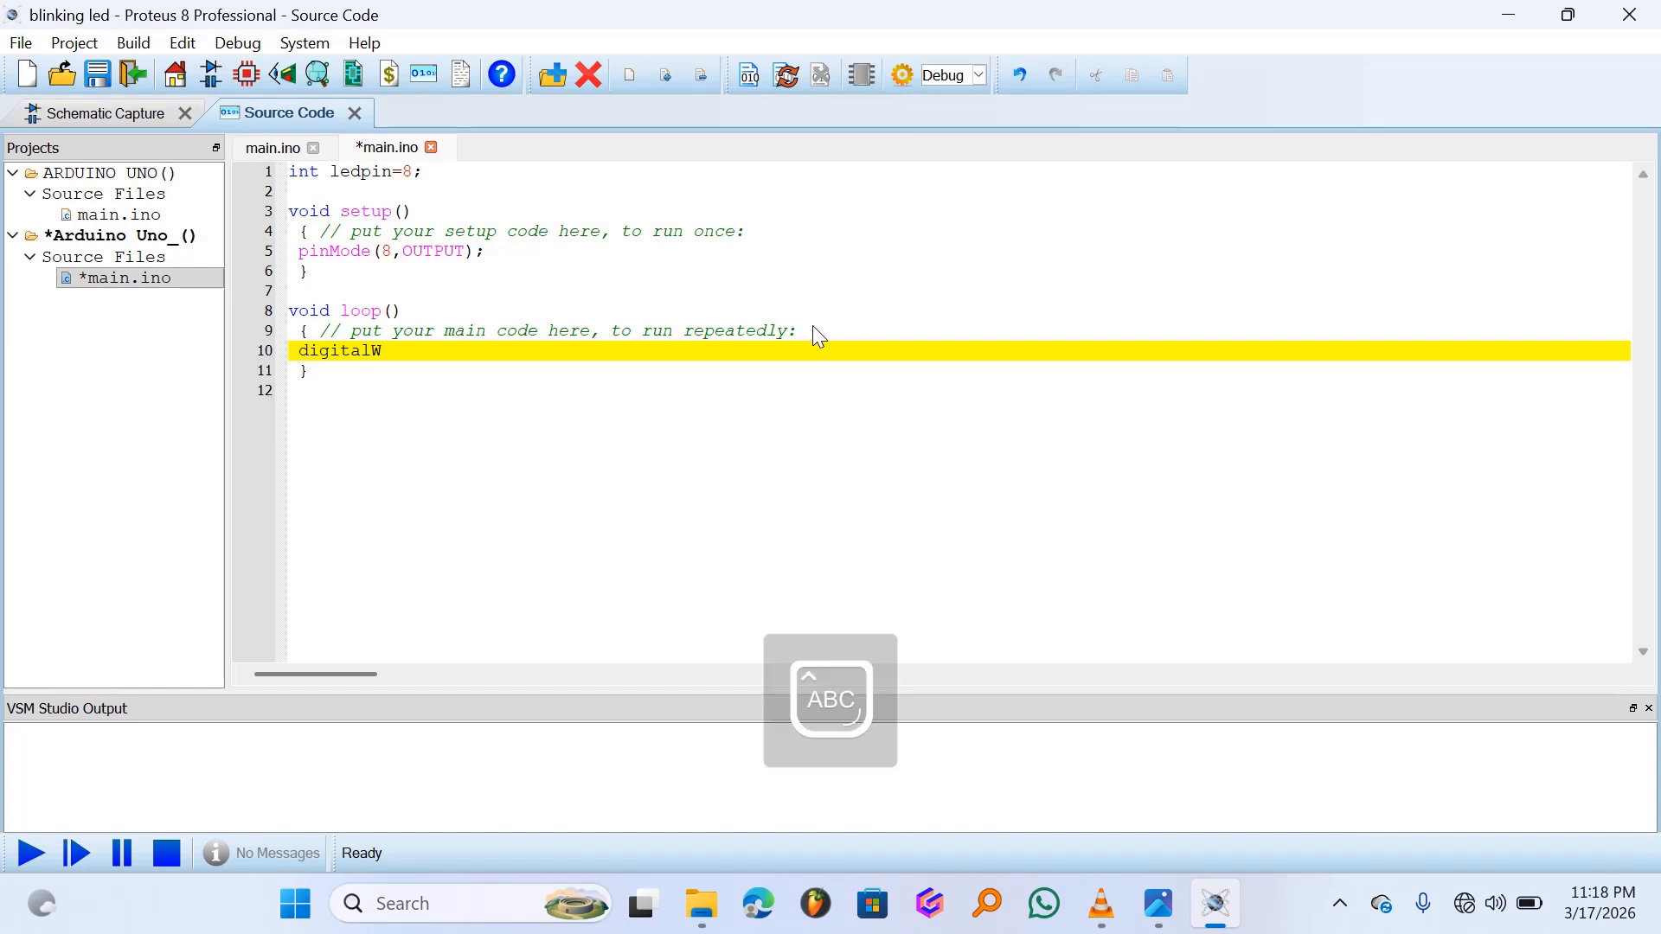
pyautogui.press('capslock')
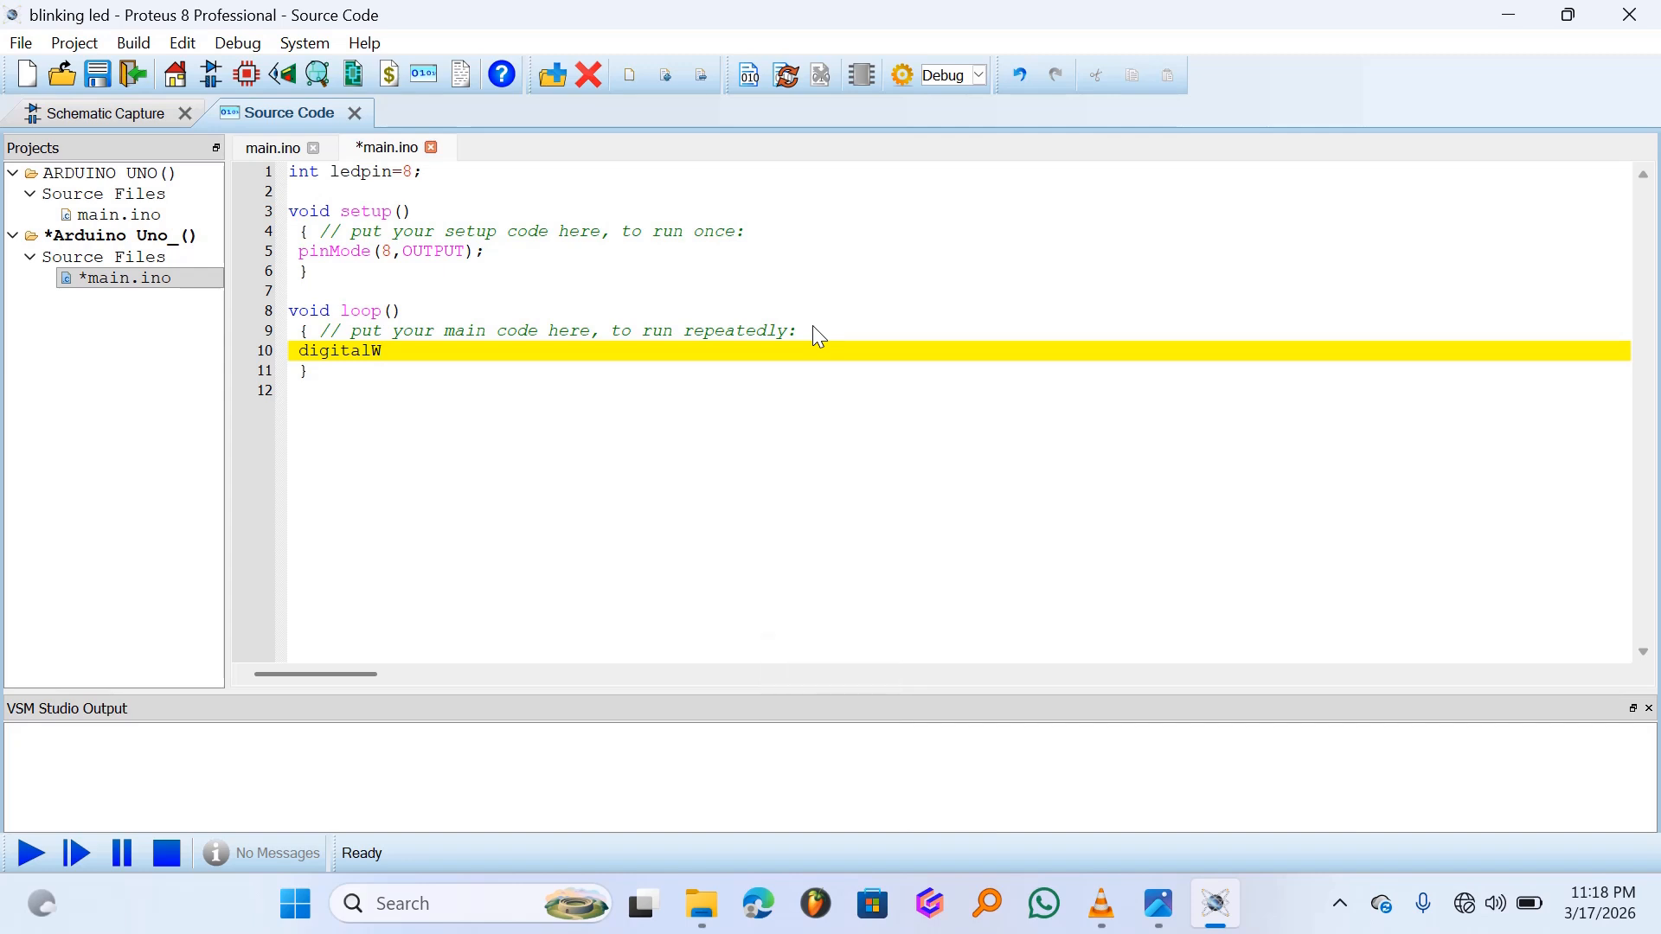
pyautogui.write('rite(8,')
pyautogui.press('capslock')
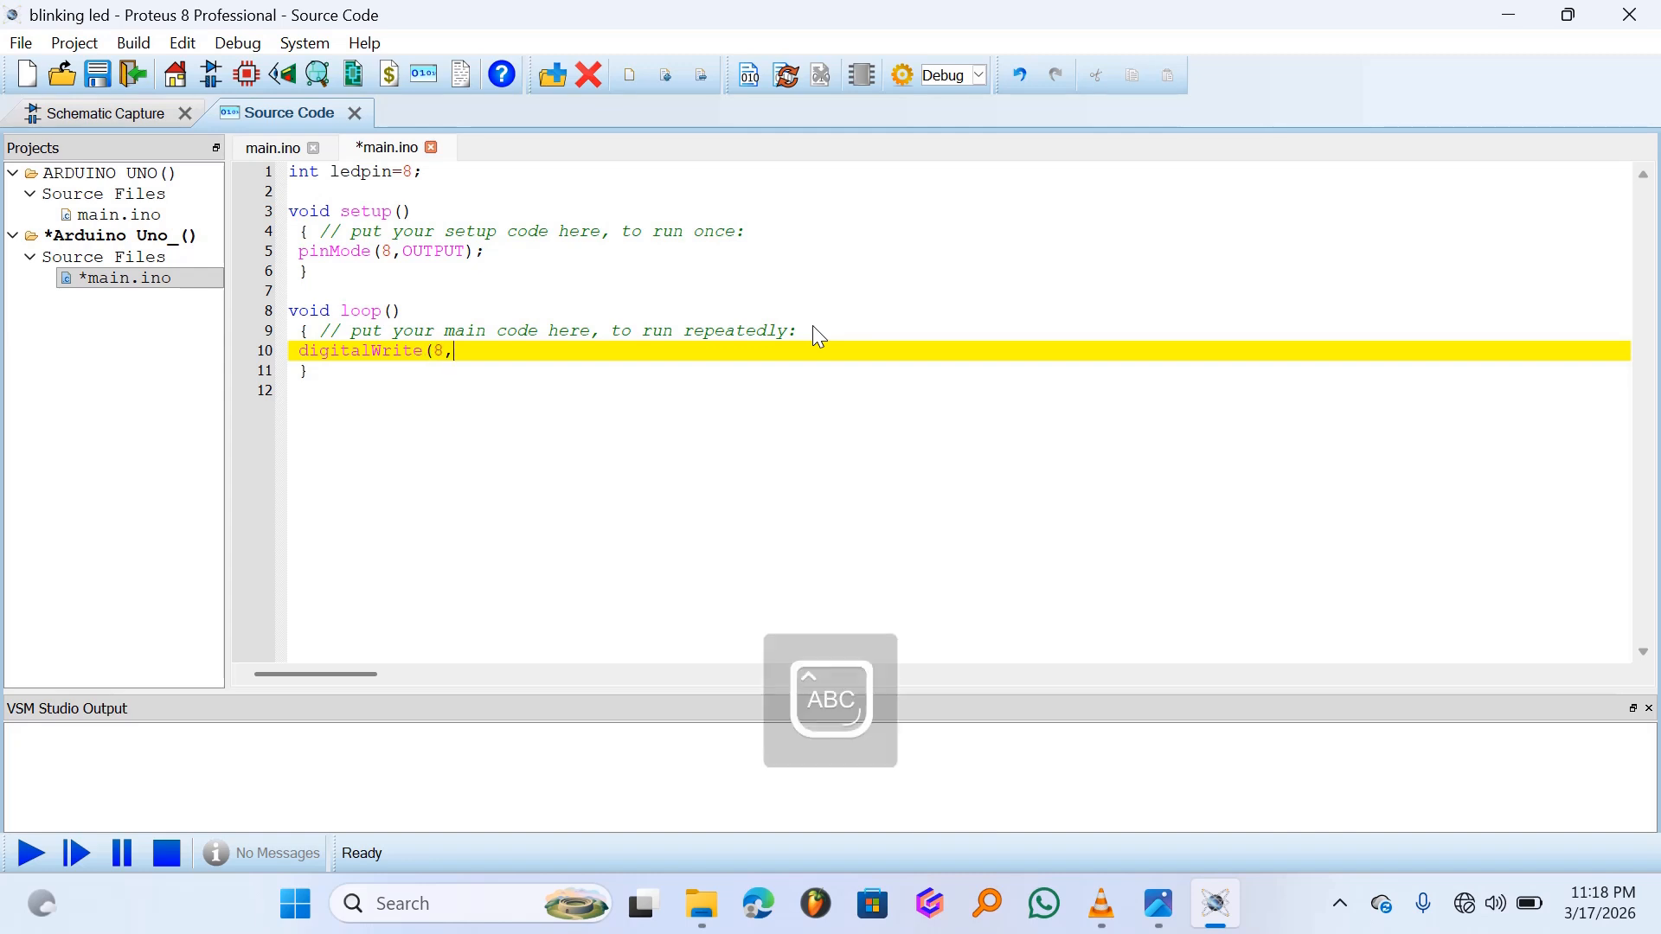
pyautogui.write('HIGH)')
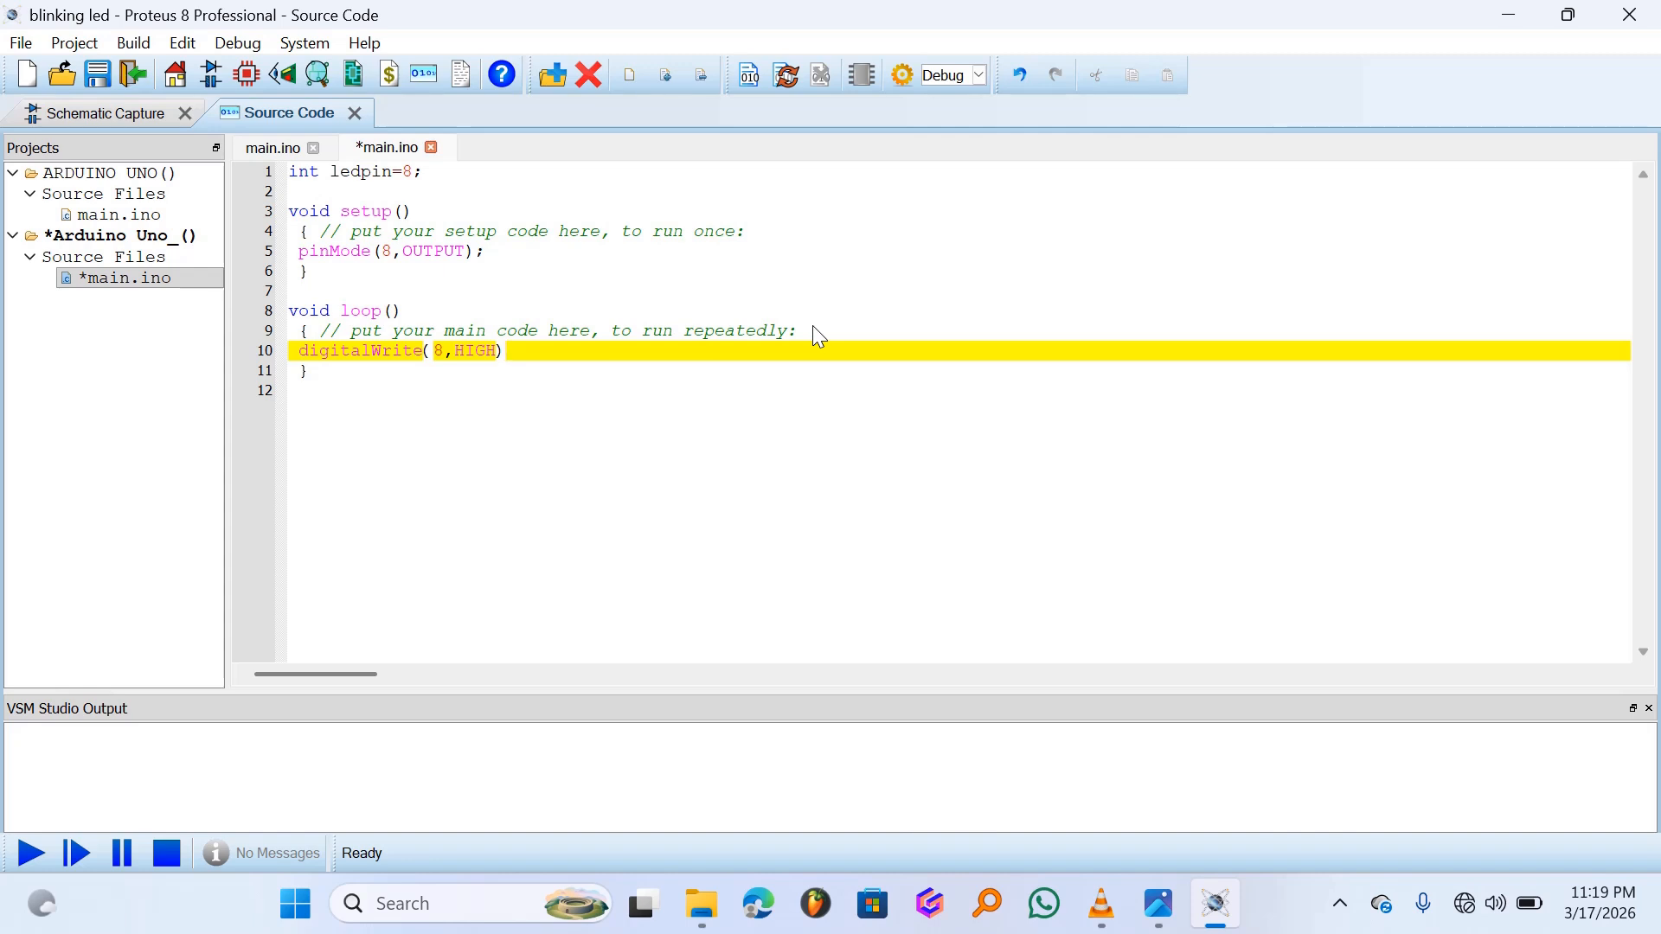
# - Enter a delay line with the value 2000 below the HIGH write, and end both lines with semicolons
pyautogui.press('Return')
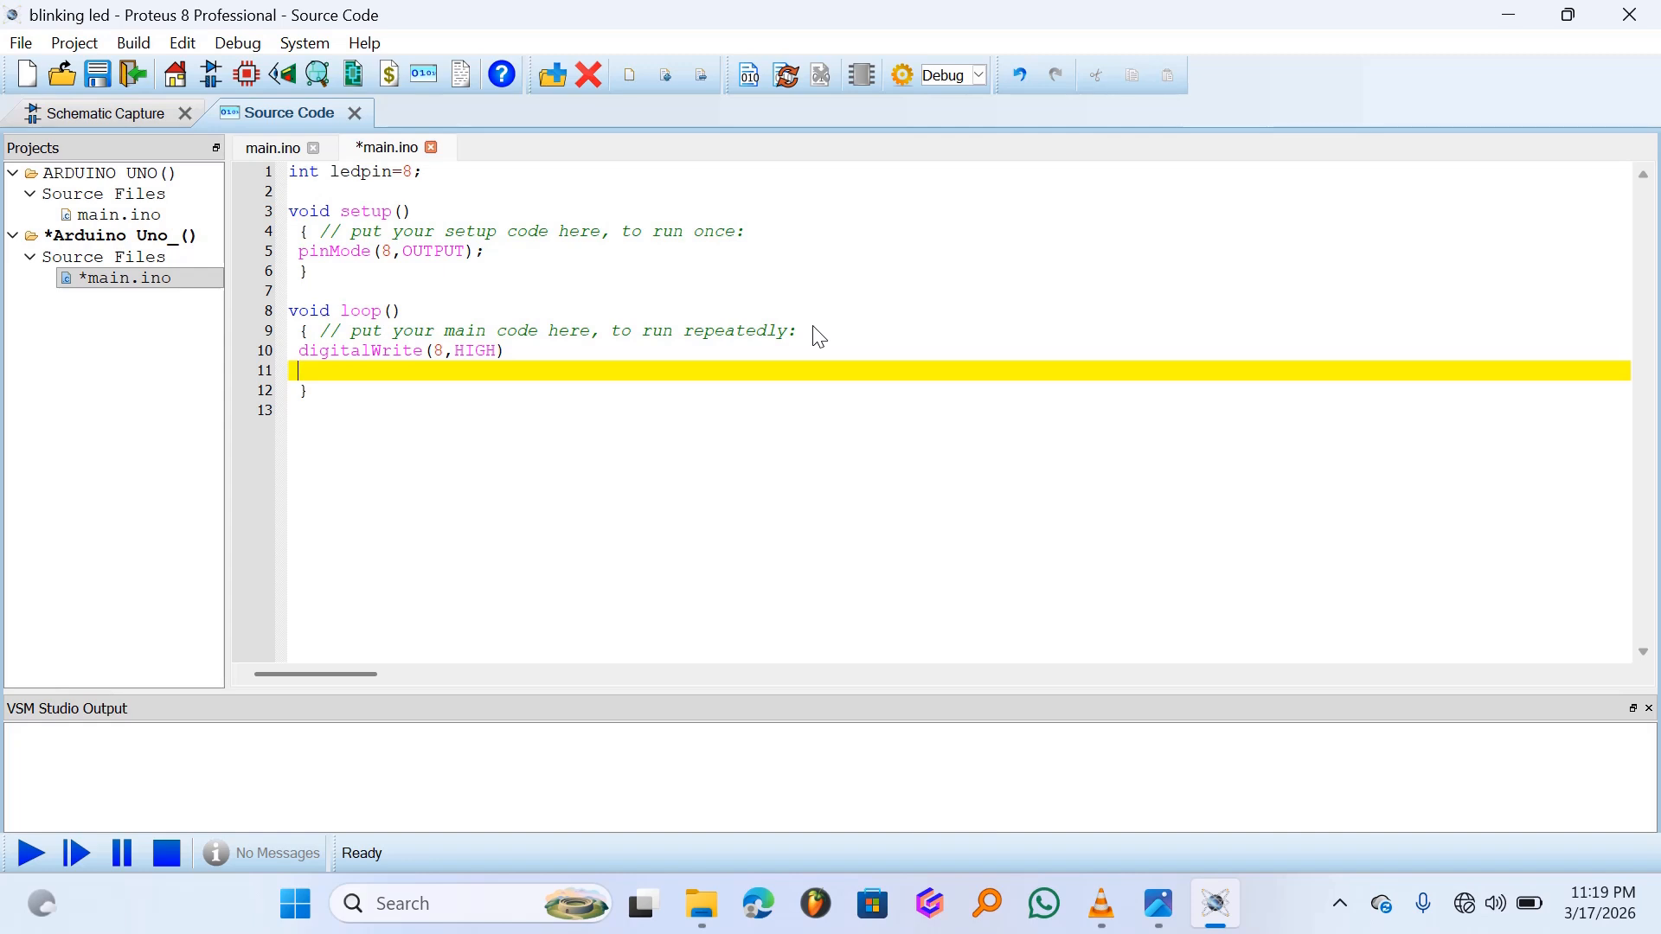
pyautogui.write('AD')
pyautogui.press('BackSpace')
pyautogui.press('BackSpace')
pyautogui.press('capslock')
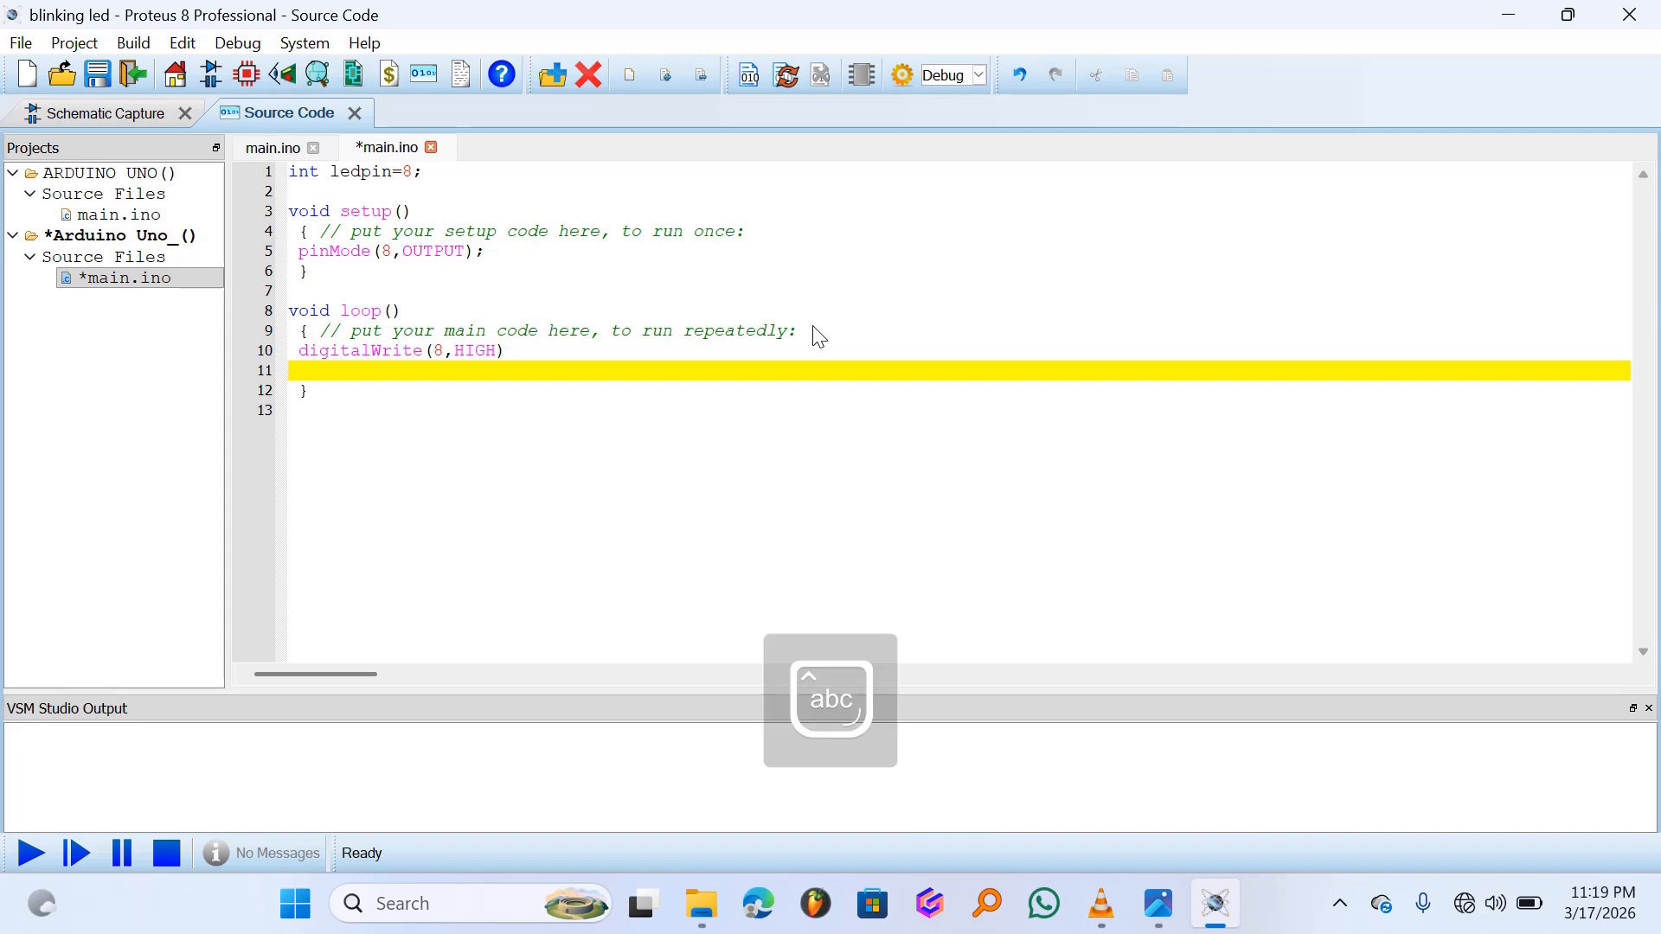
pyautogui.write('delay()')
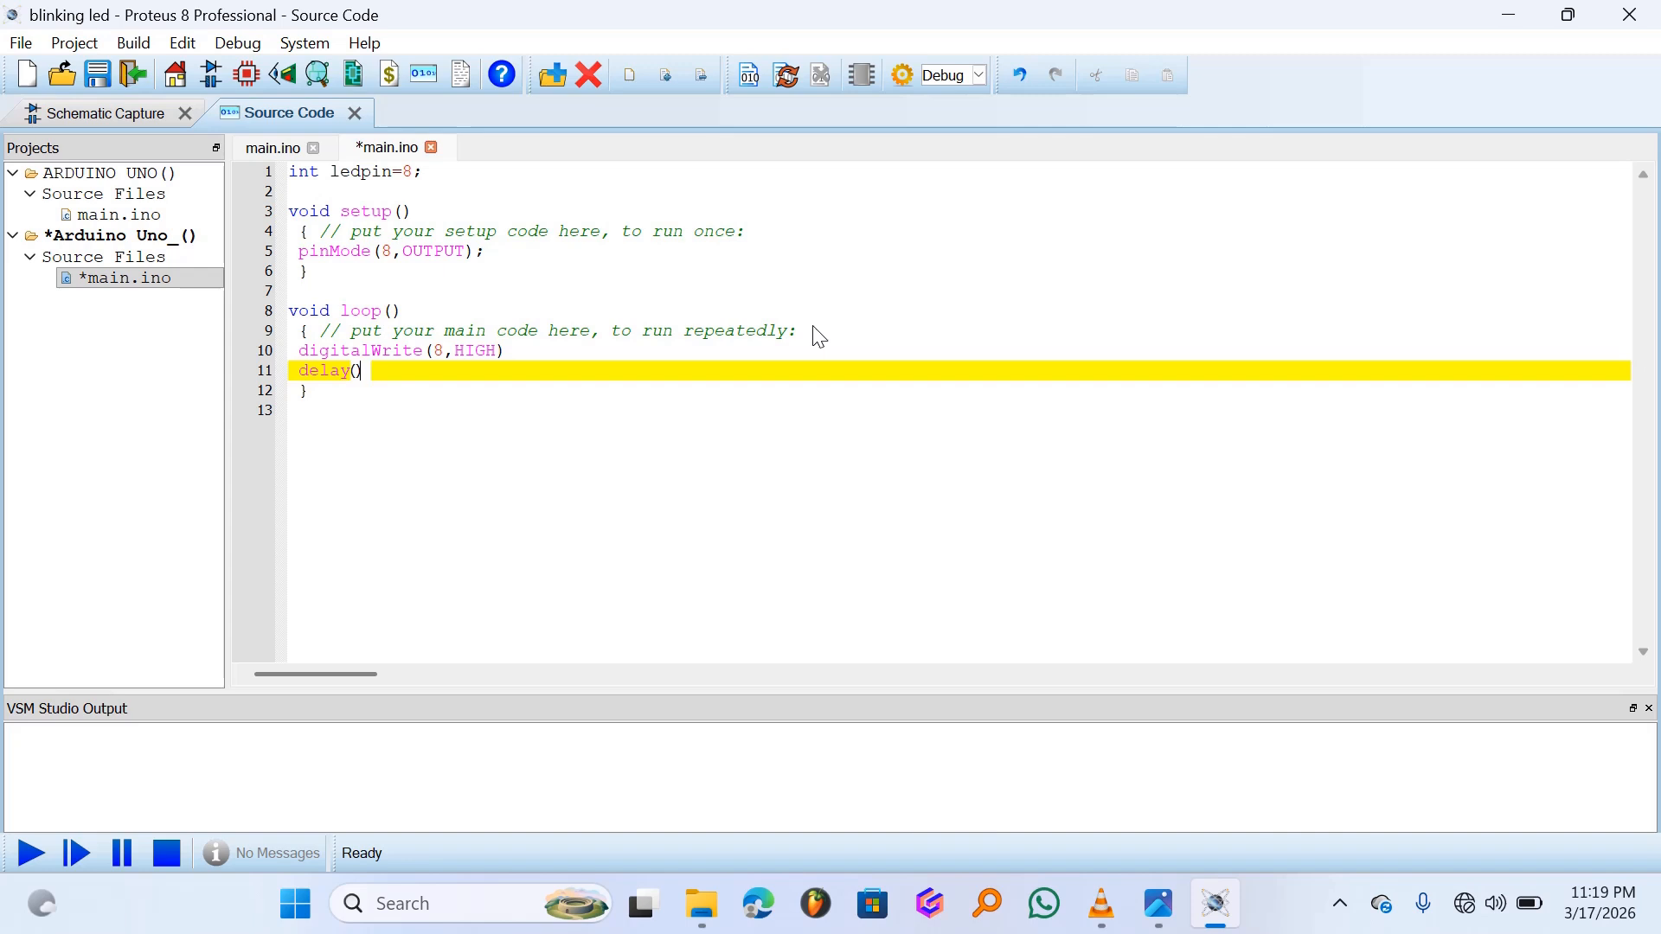
pyautogui.press('Left')
pyautogui.press('Right')
pyautogui.press('BackSpace')
pyautogui.write('2000')
pyautogui.press('Right')
pyautogui.write(';')
pyautogui.click(531, 349)
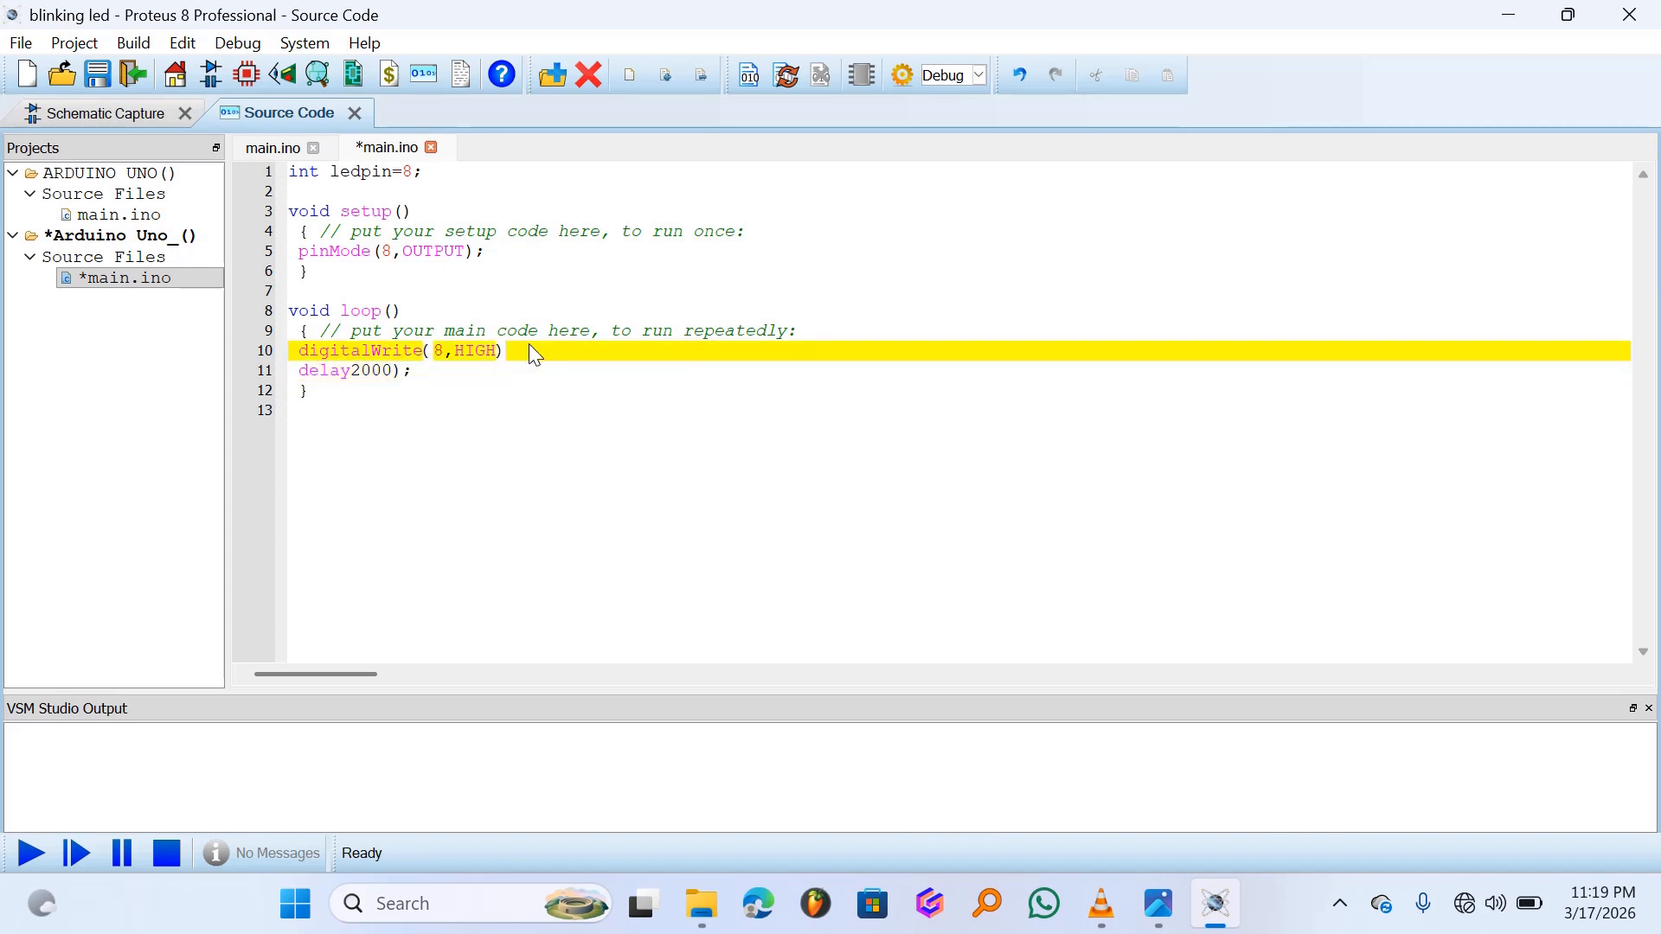
pyautogui.write(';')
# - Add digitalWrite(8,LOW); on a new line below the first delay in loop()
pyautogui.click(415, 375)
pyautogui.press('Return')
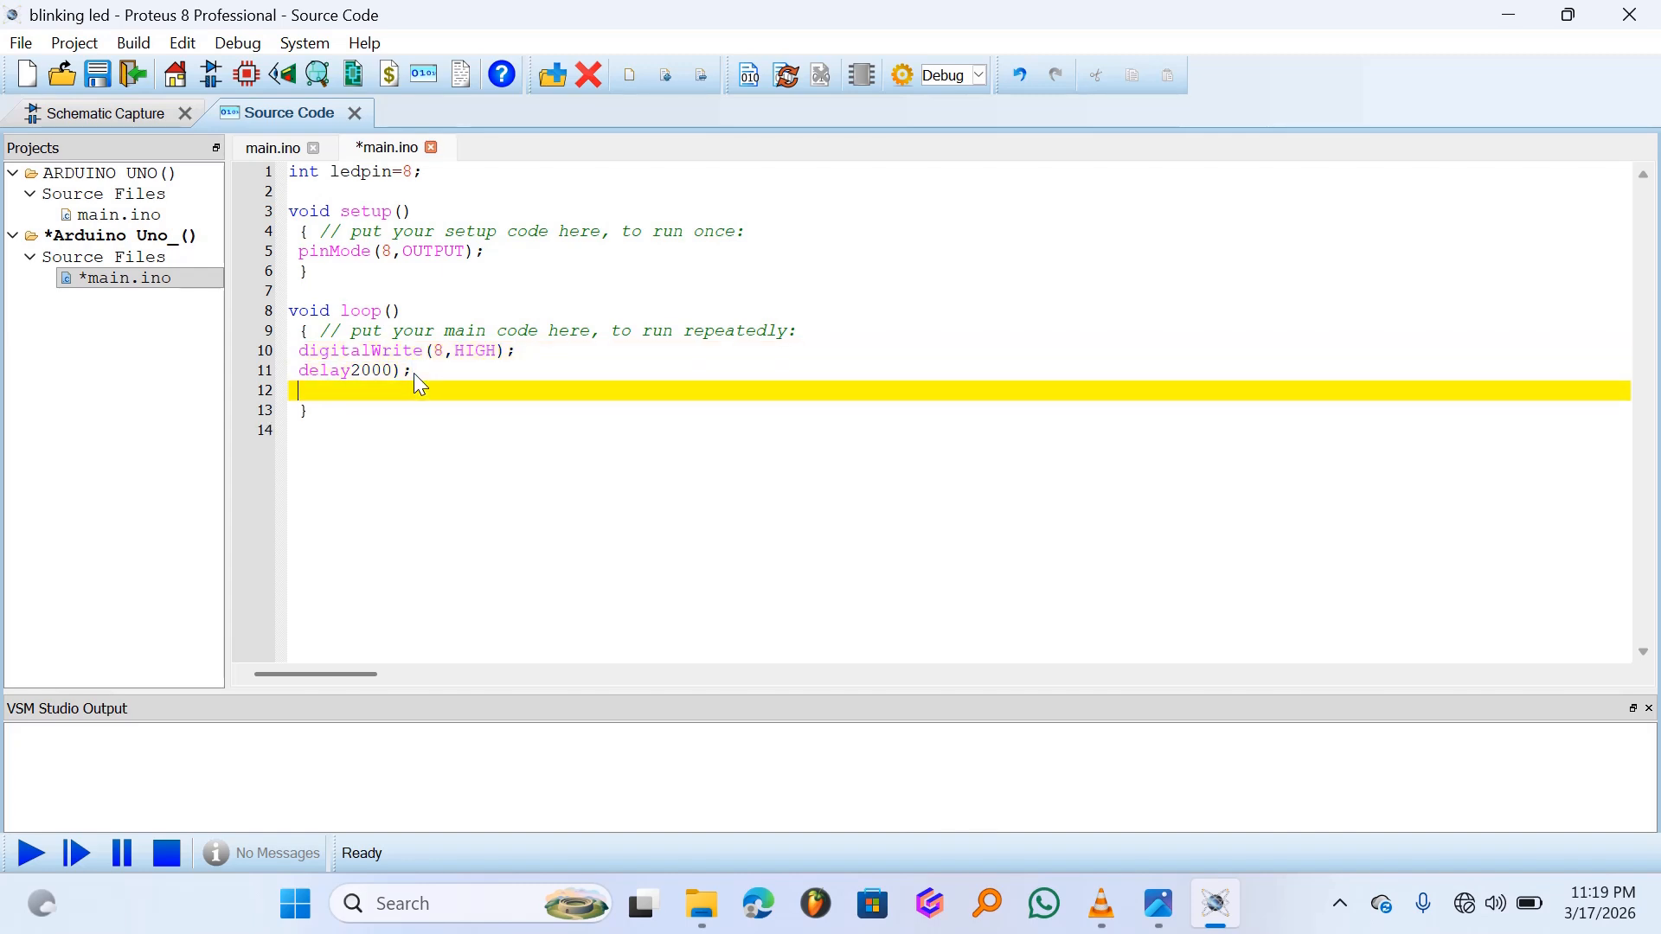
pyautogui.write('digital')
pyautogui.press('capslock')
pyautogui.write('lW')
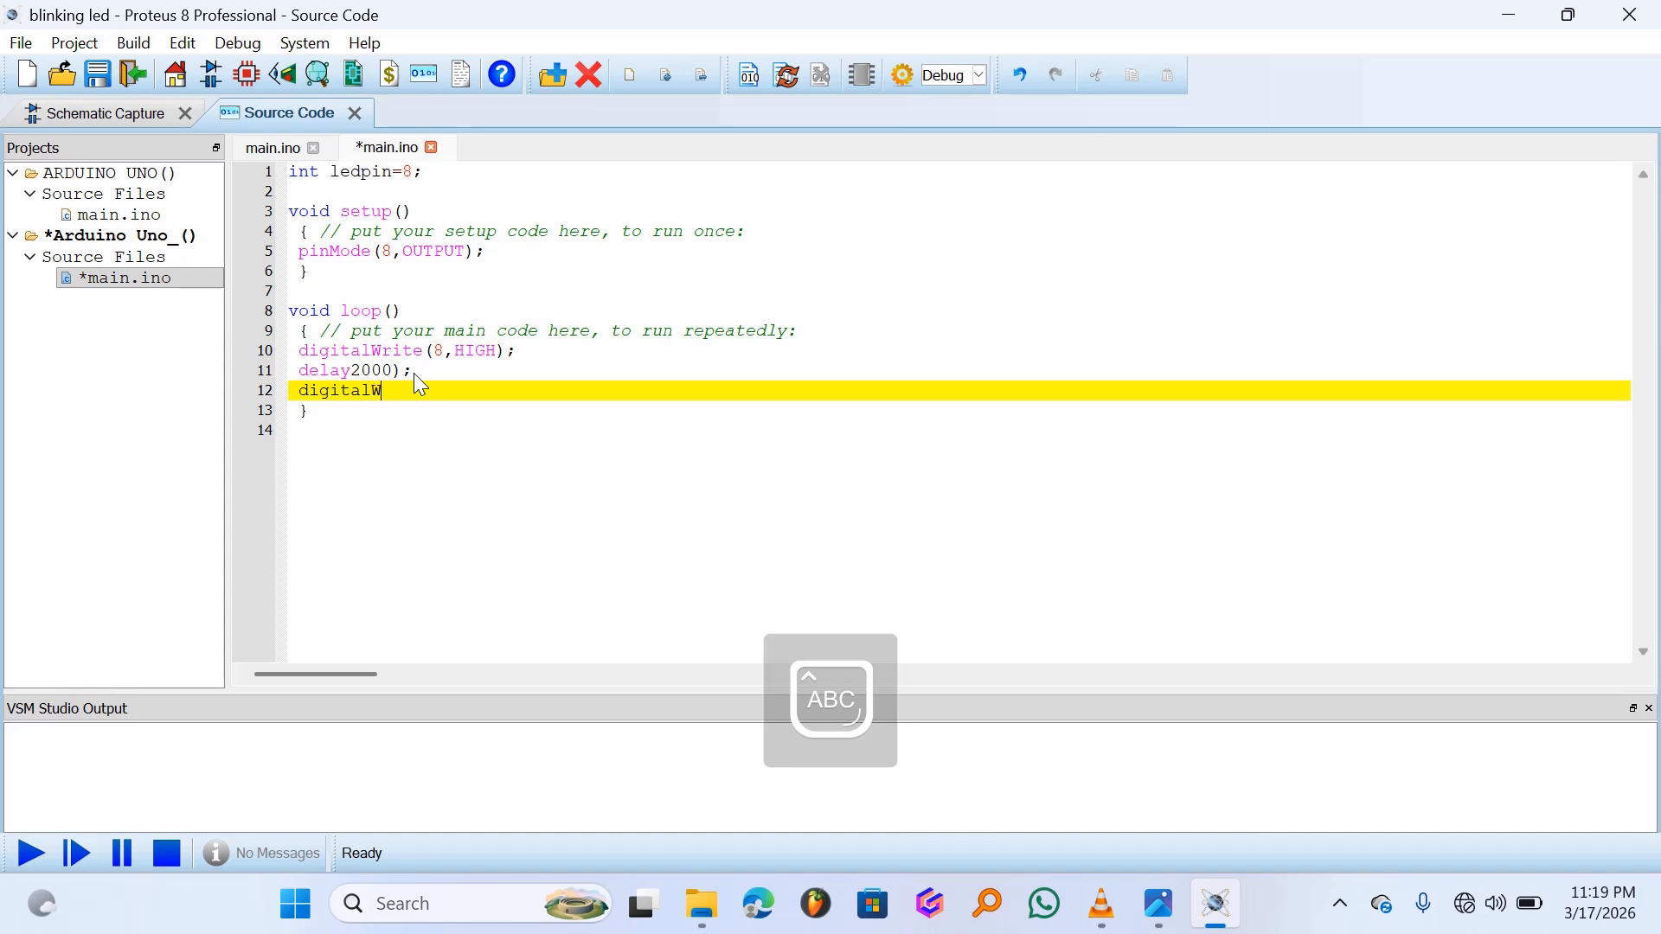
pyautogui.press('capslock')
pyautogui.write('rit')
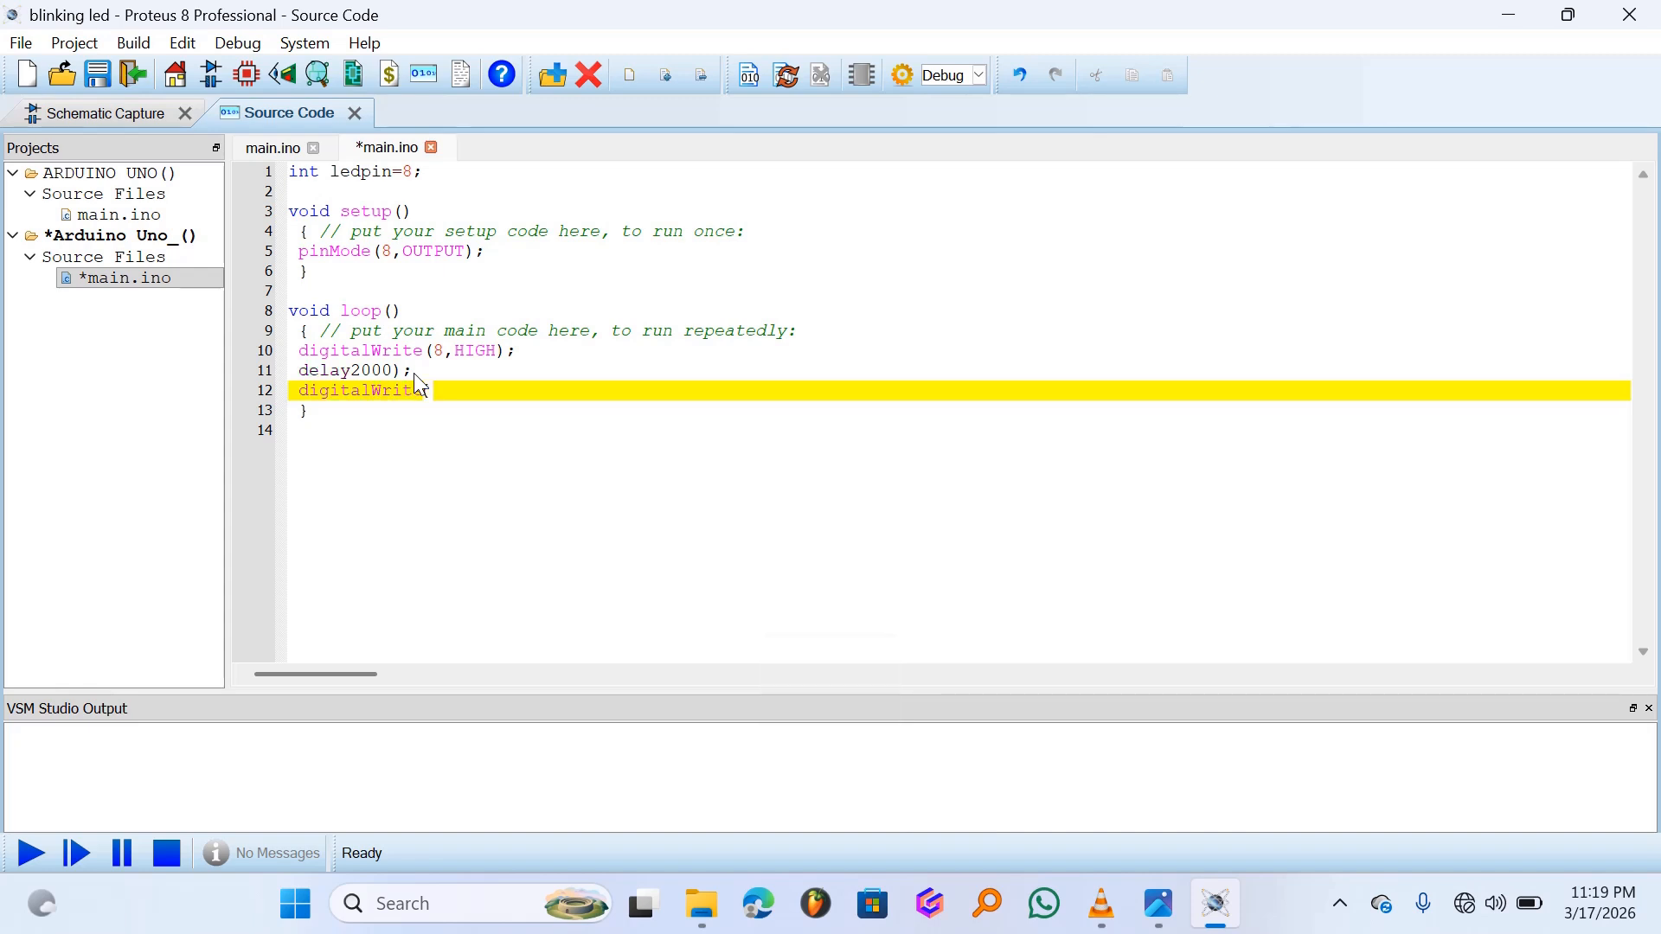
pyautogui.write('e(8,')
pyautogui.press('capslock')
pyautogui.write('LOW')
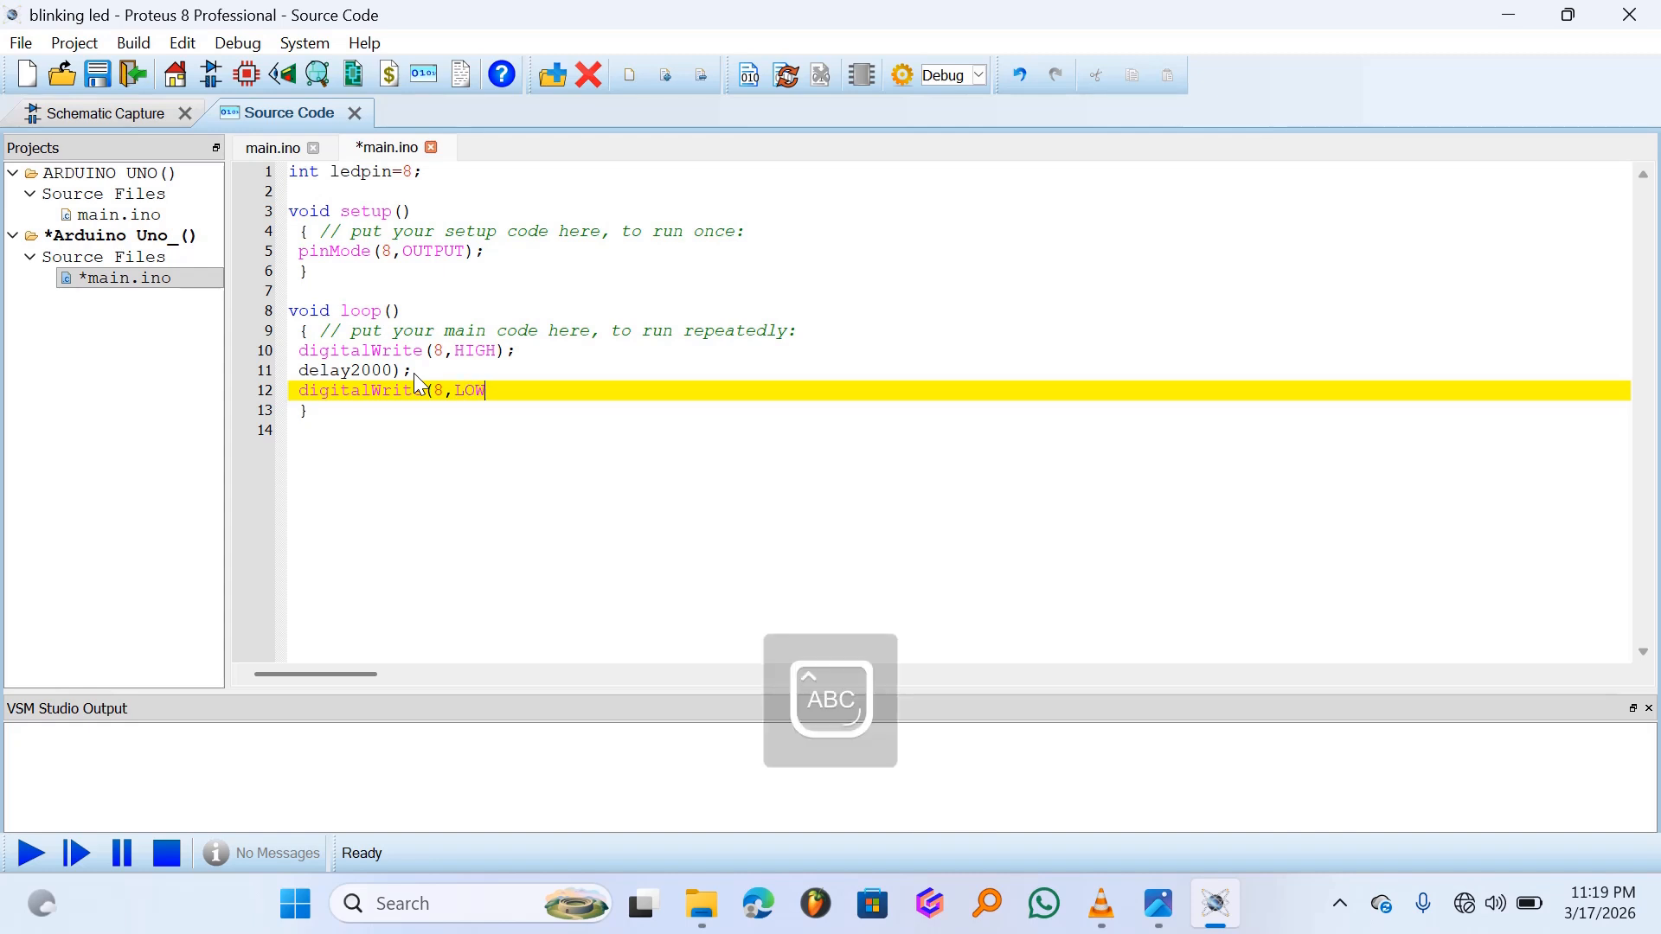
pyautogui.write(')')
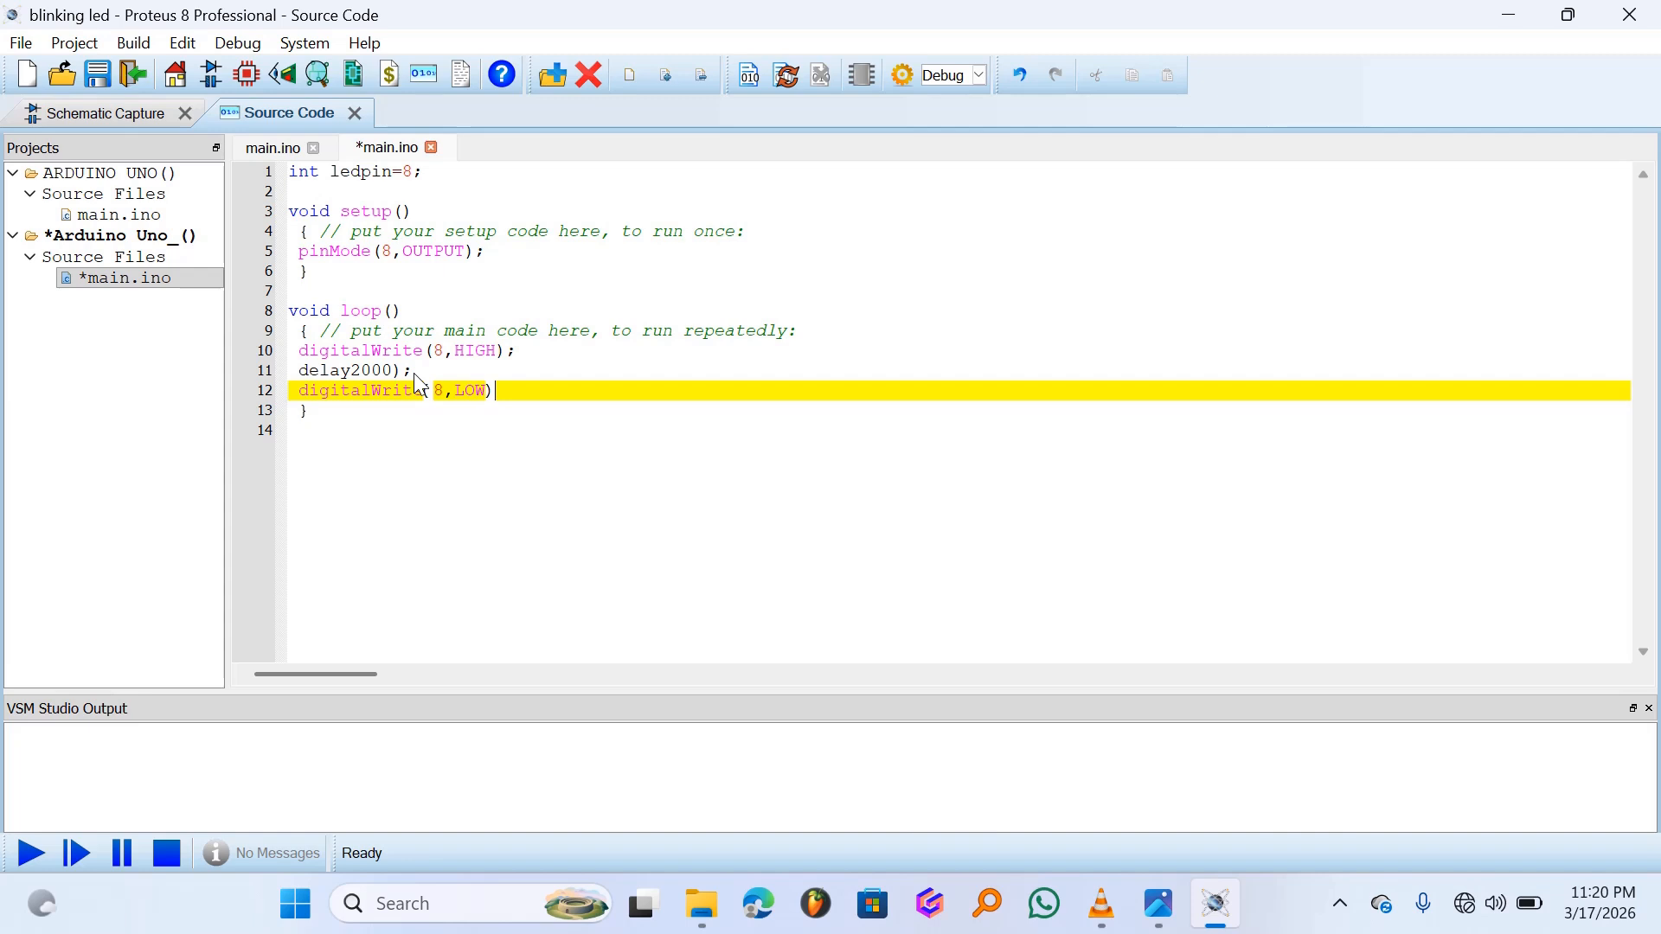
pyautogui.write(';')
# - Add delay(2000); on a new line below the LOW write in loop()
pyautogui.press('Return')
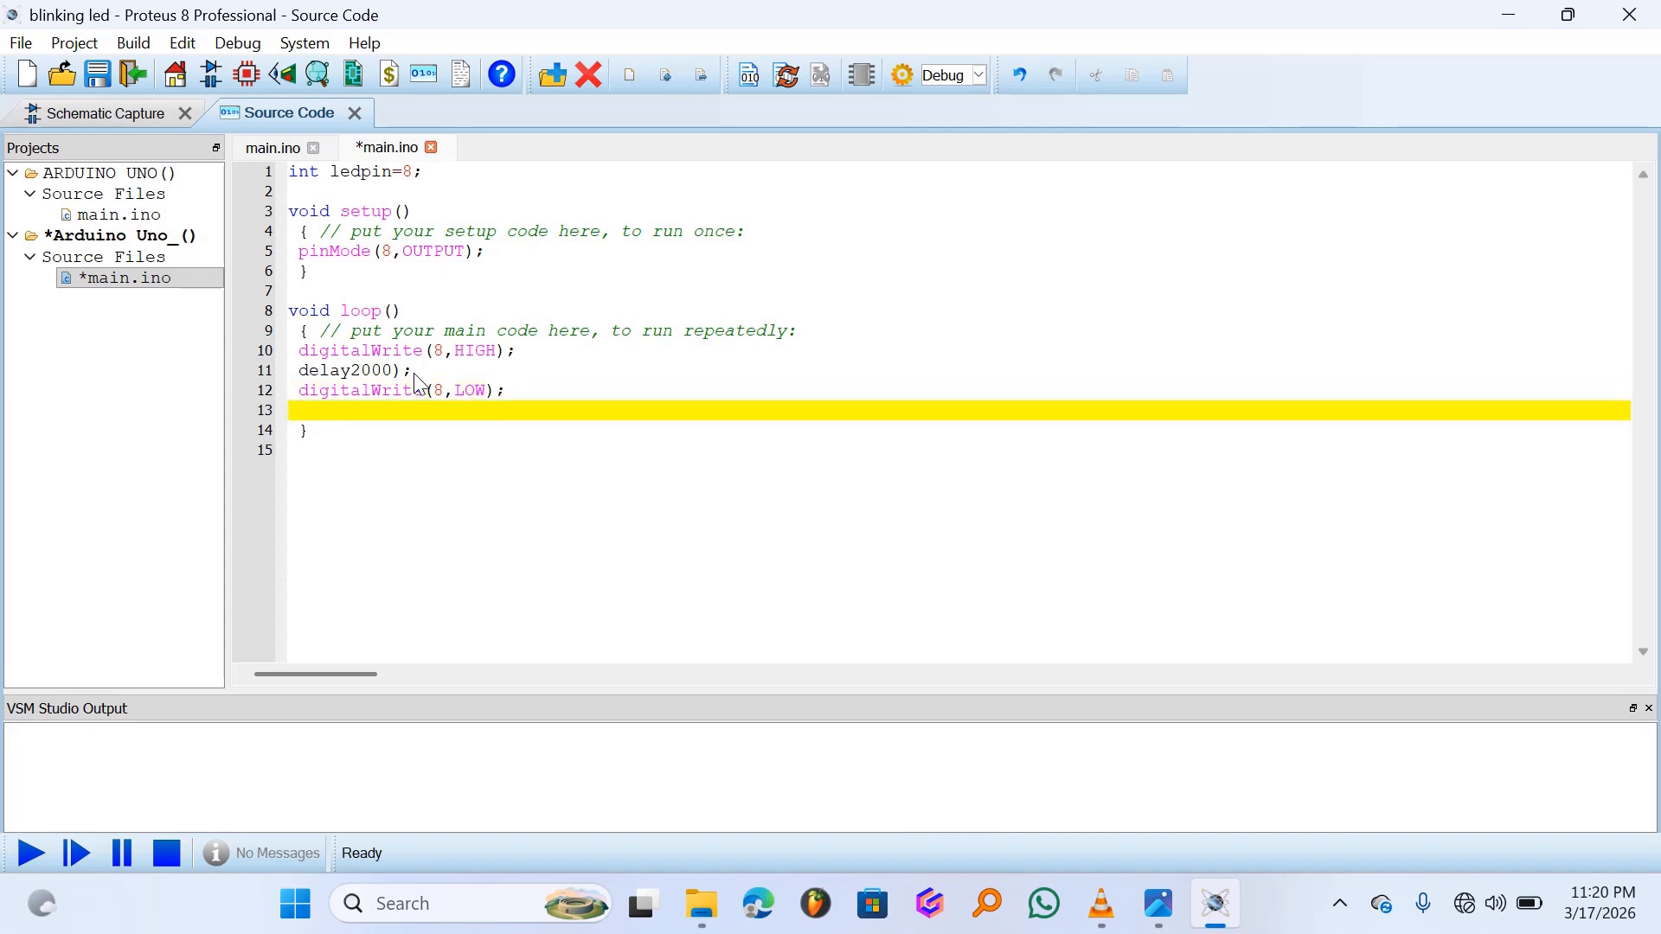
pyautogui.press('capslock')
pyautogui.write('del')
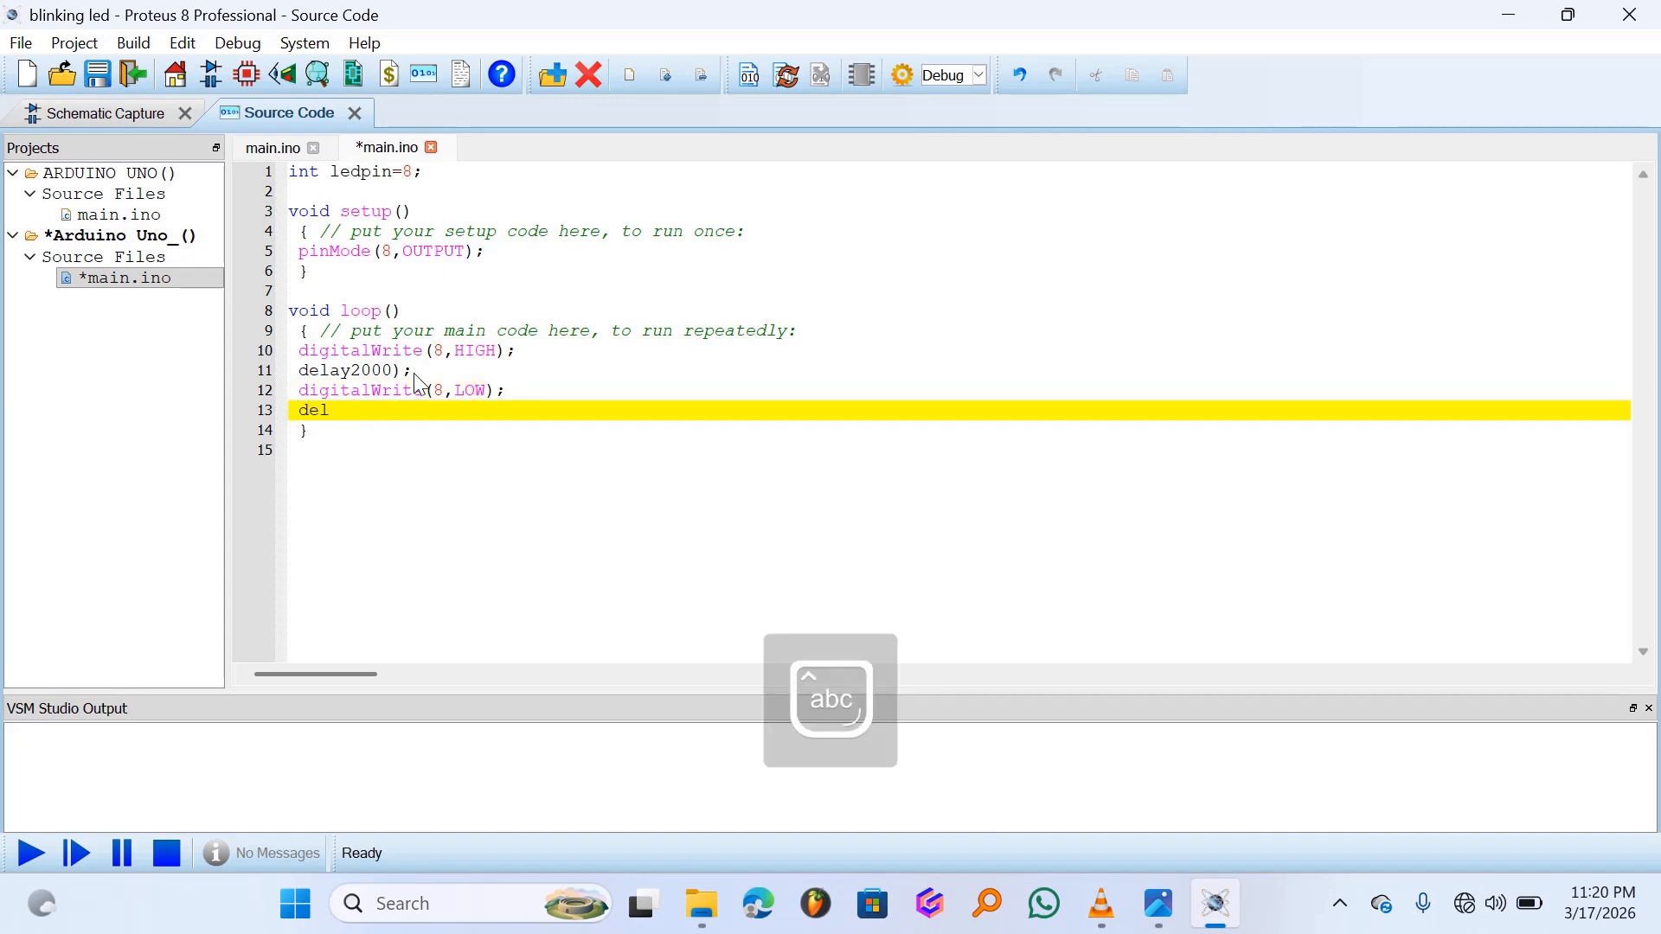
pyautogui.write('ay')
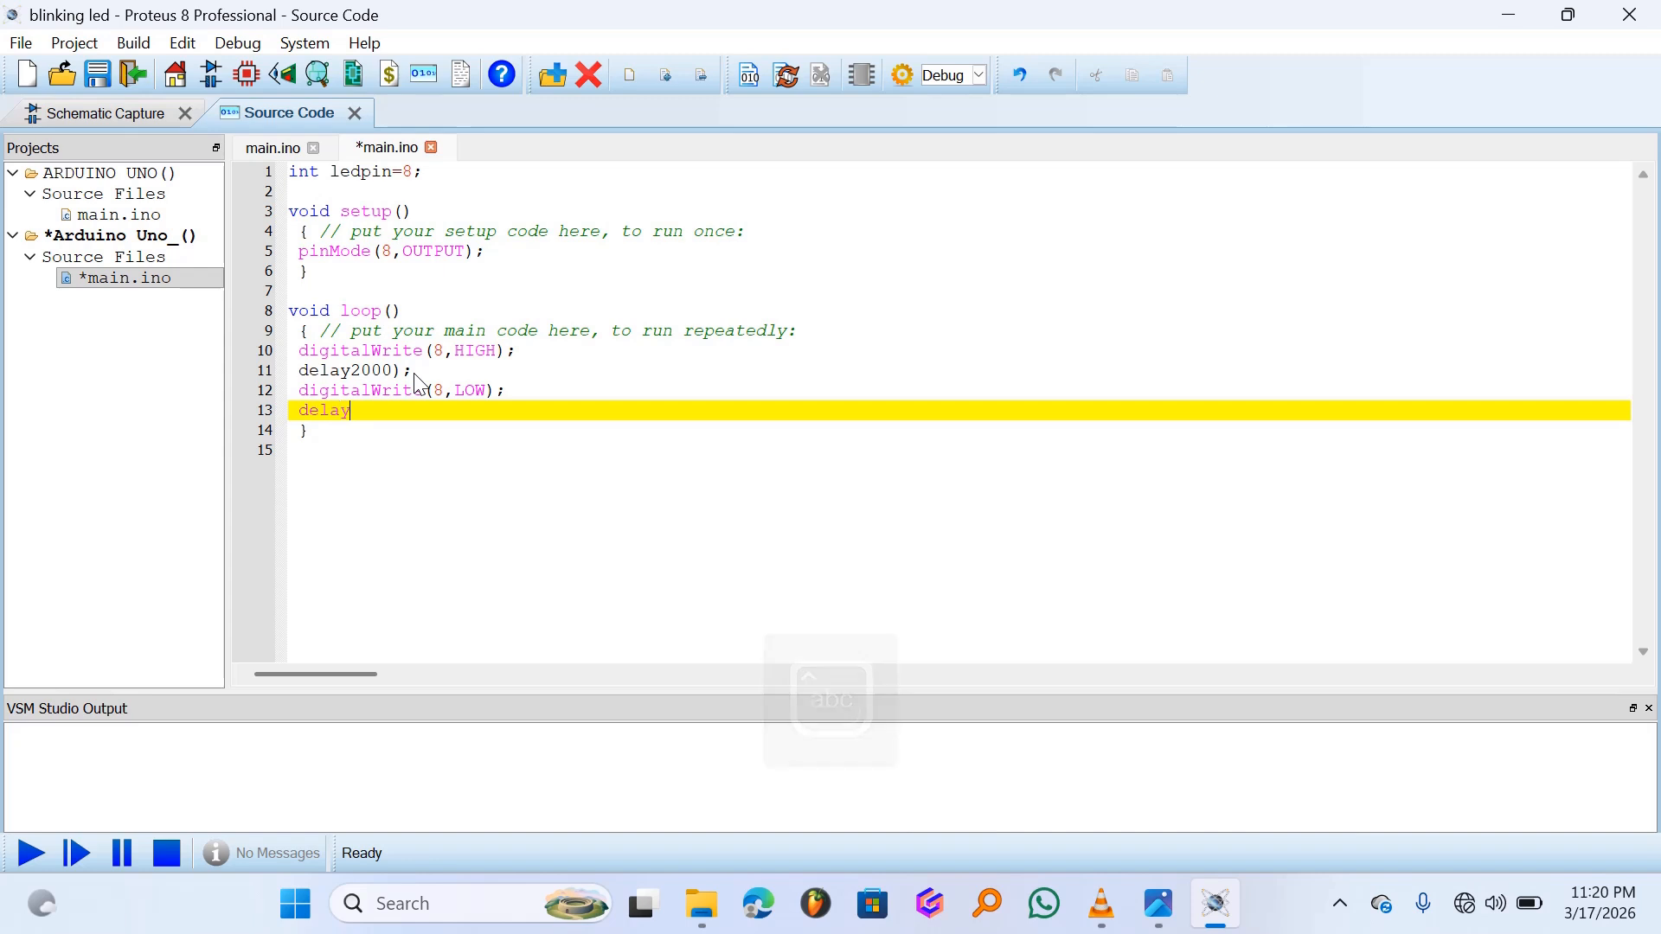
pyautogui.write('(2000);')
# - Run the simulation and examine the compiler output for main.ino
pyautogui.click(35, 852)
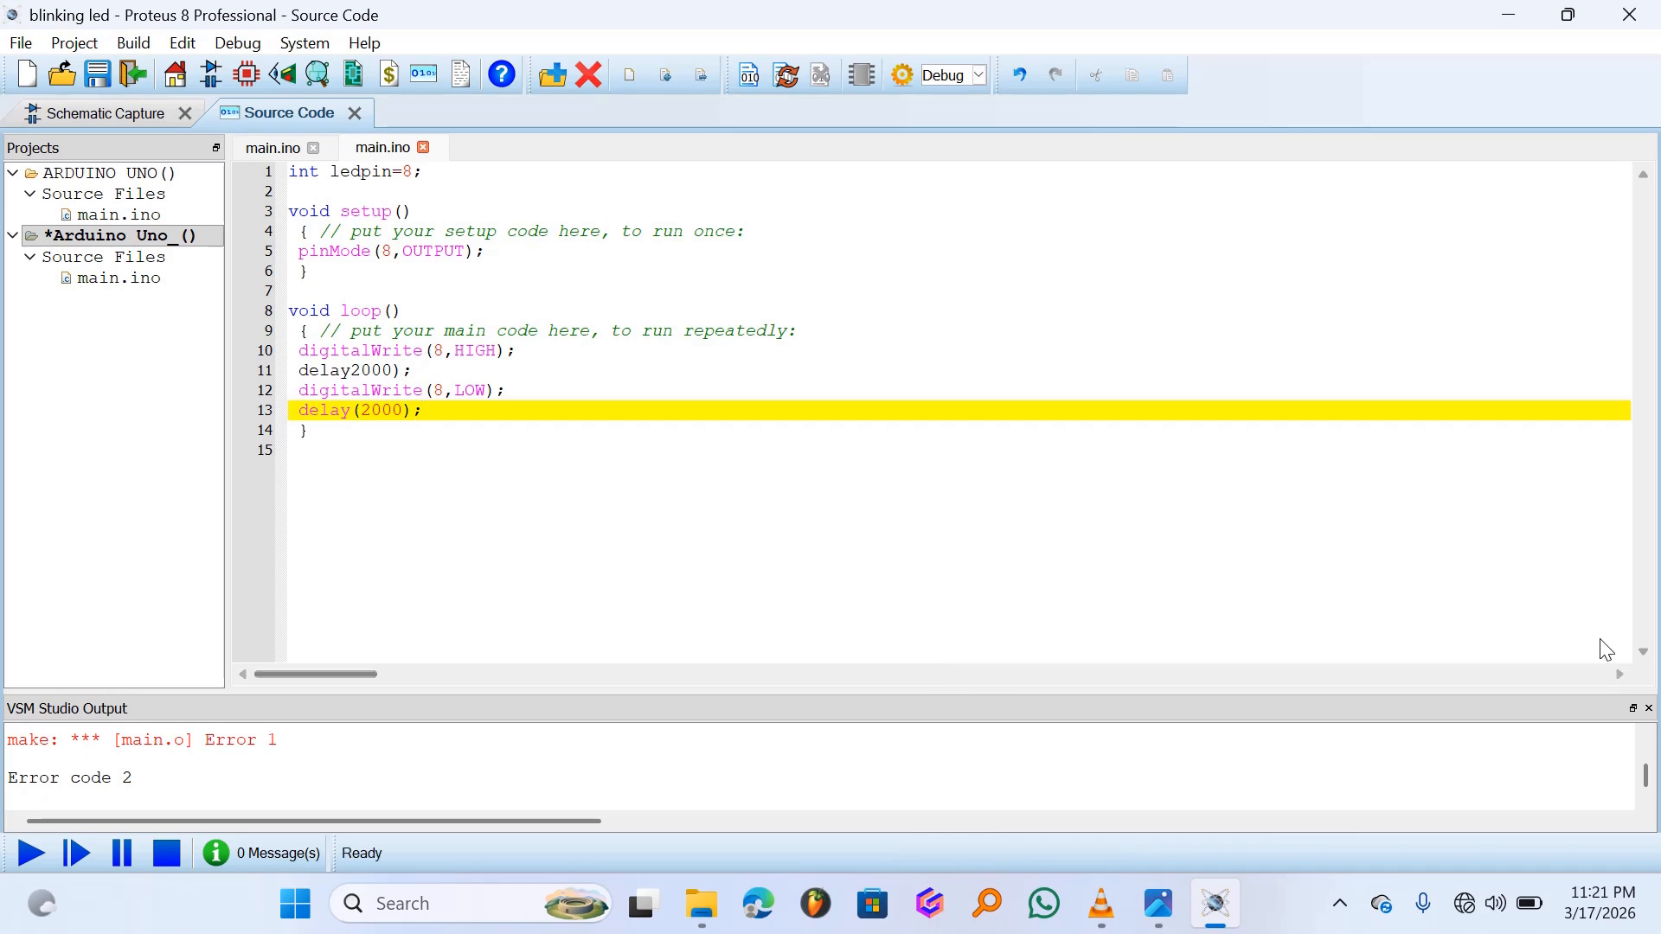
pyautogui.click(1646, 734)
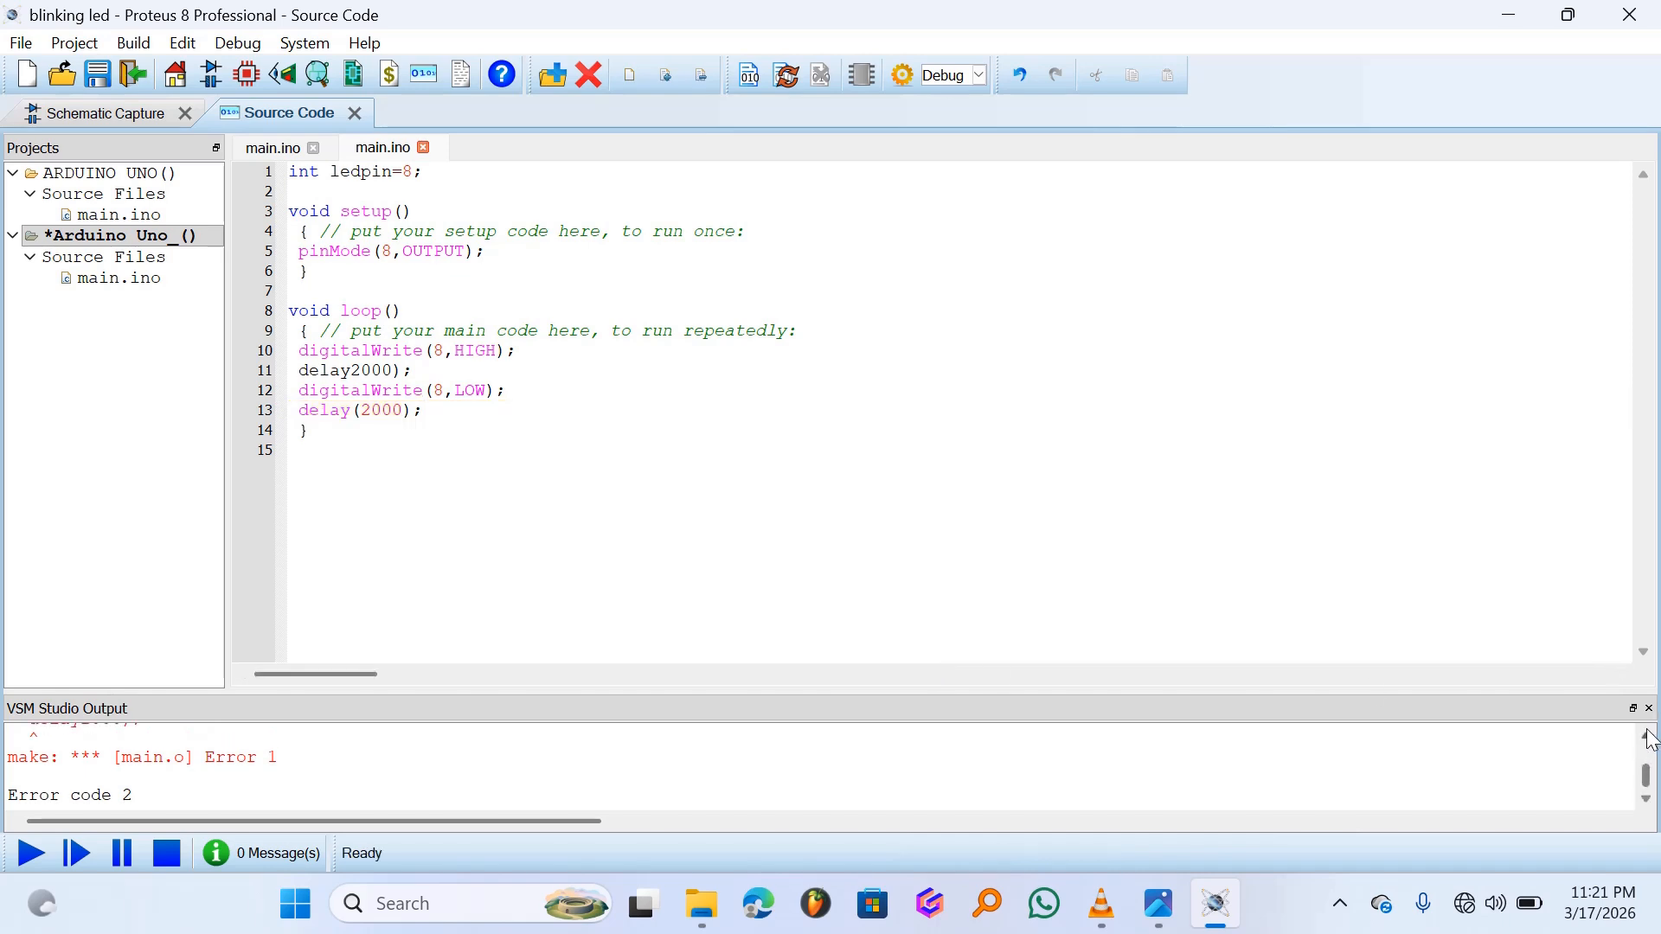
pyautogui.click(1646, 735)
pyautogui.click(1646, 736)
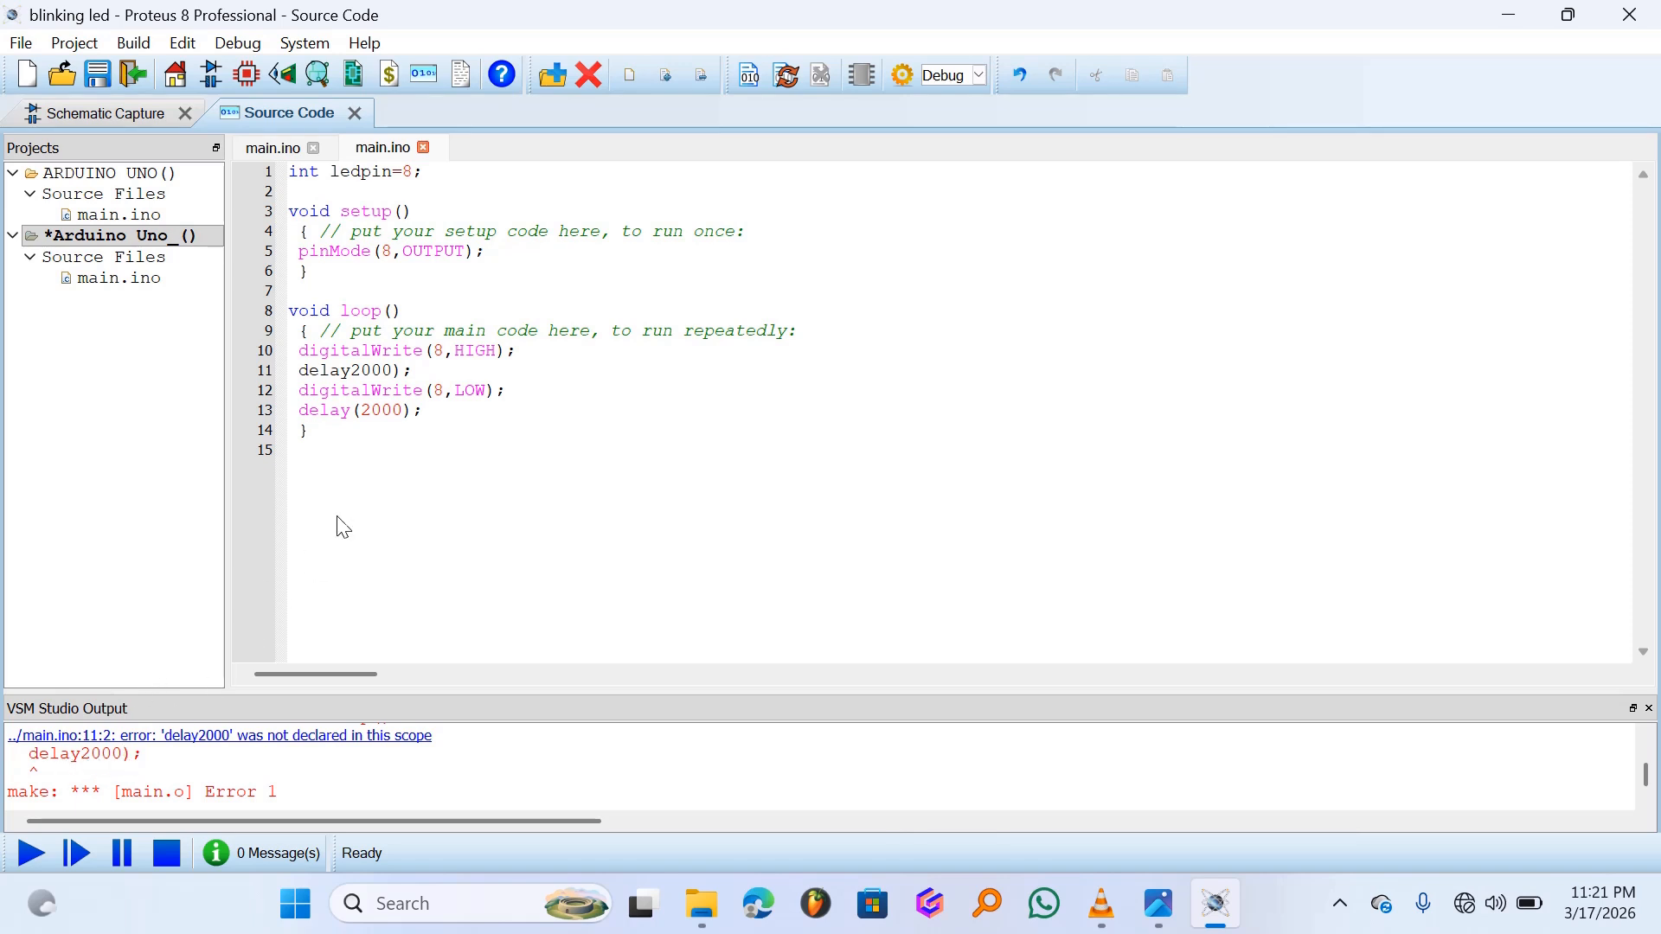
# - Insert the missing opening parenthesis in the first delay line so that it reads delay(2000);
pyautogui.click(350, 369)
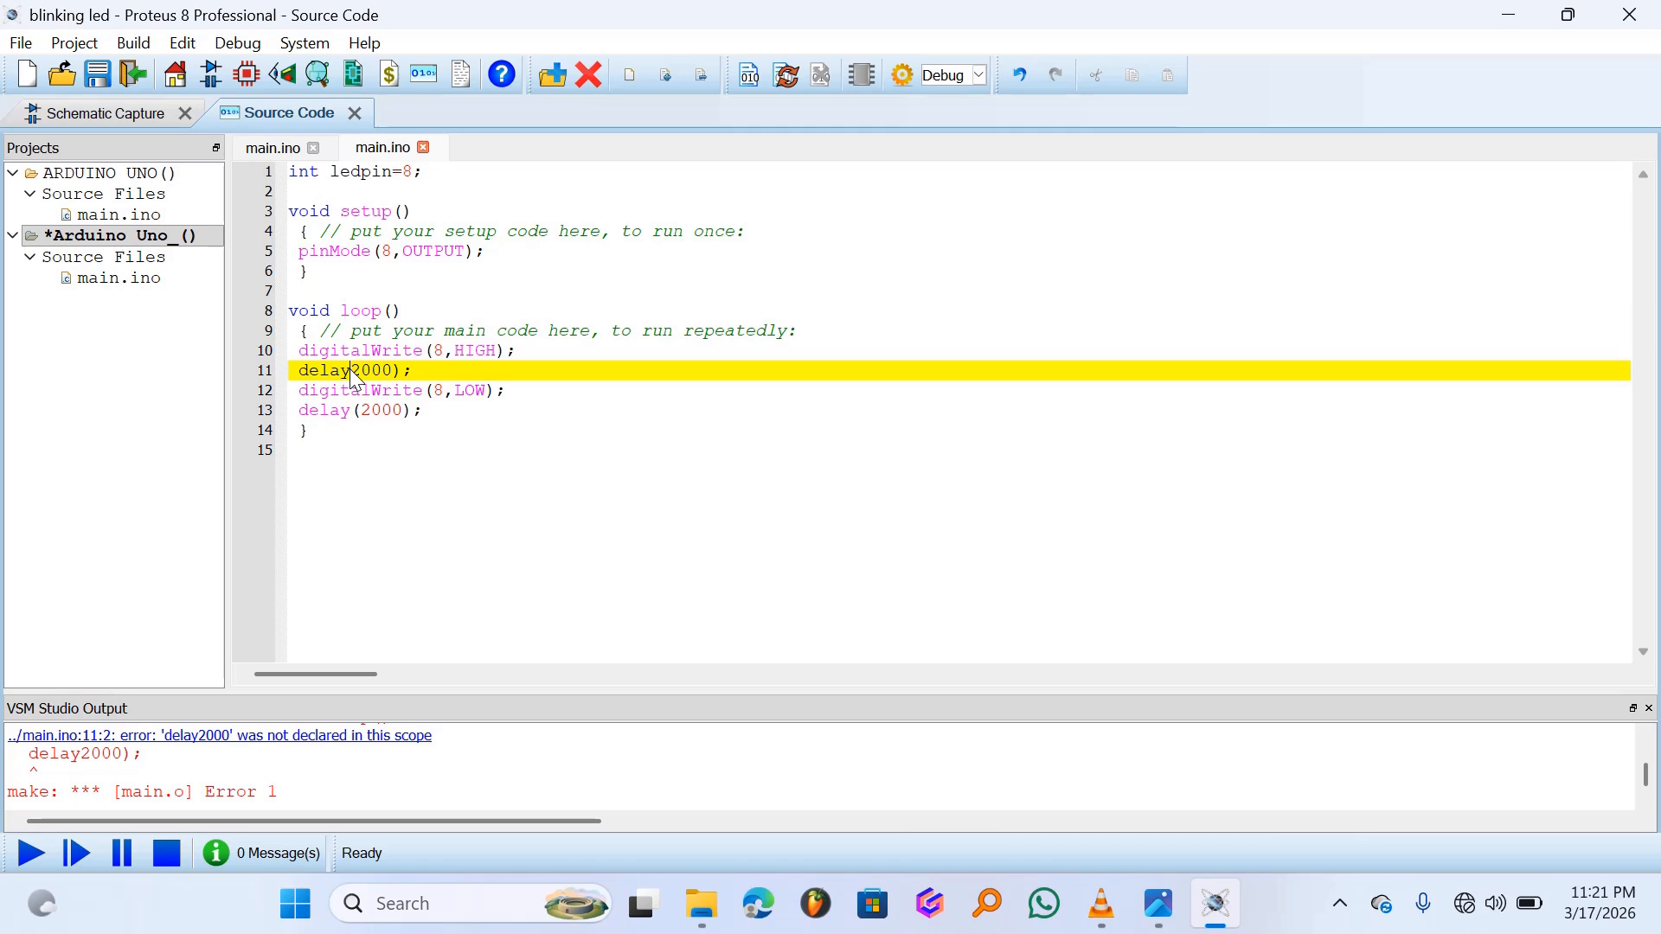
pyautogui.write('(')
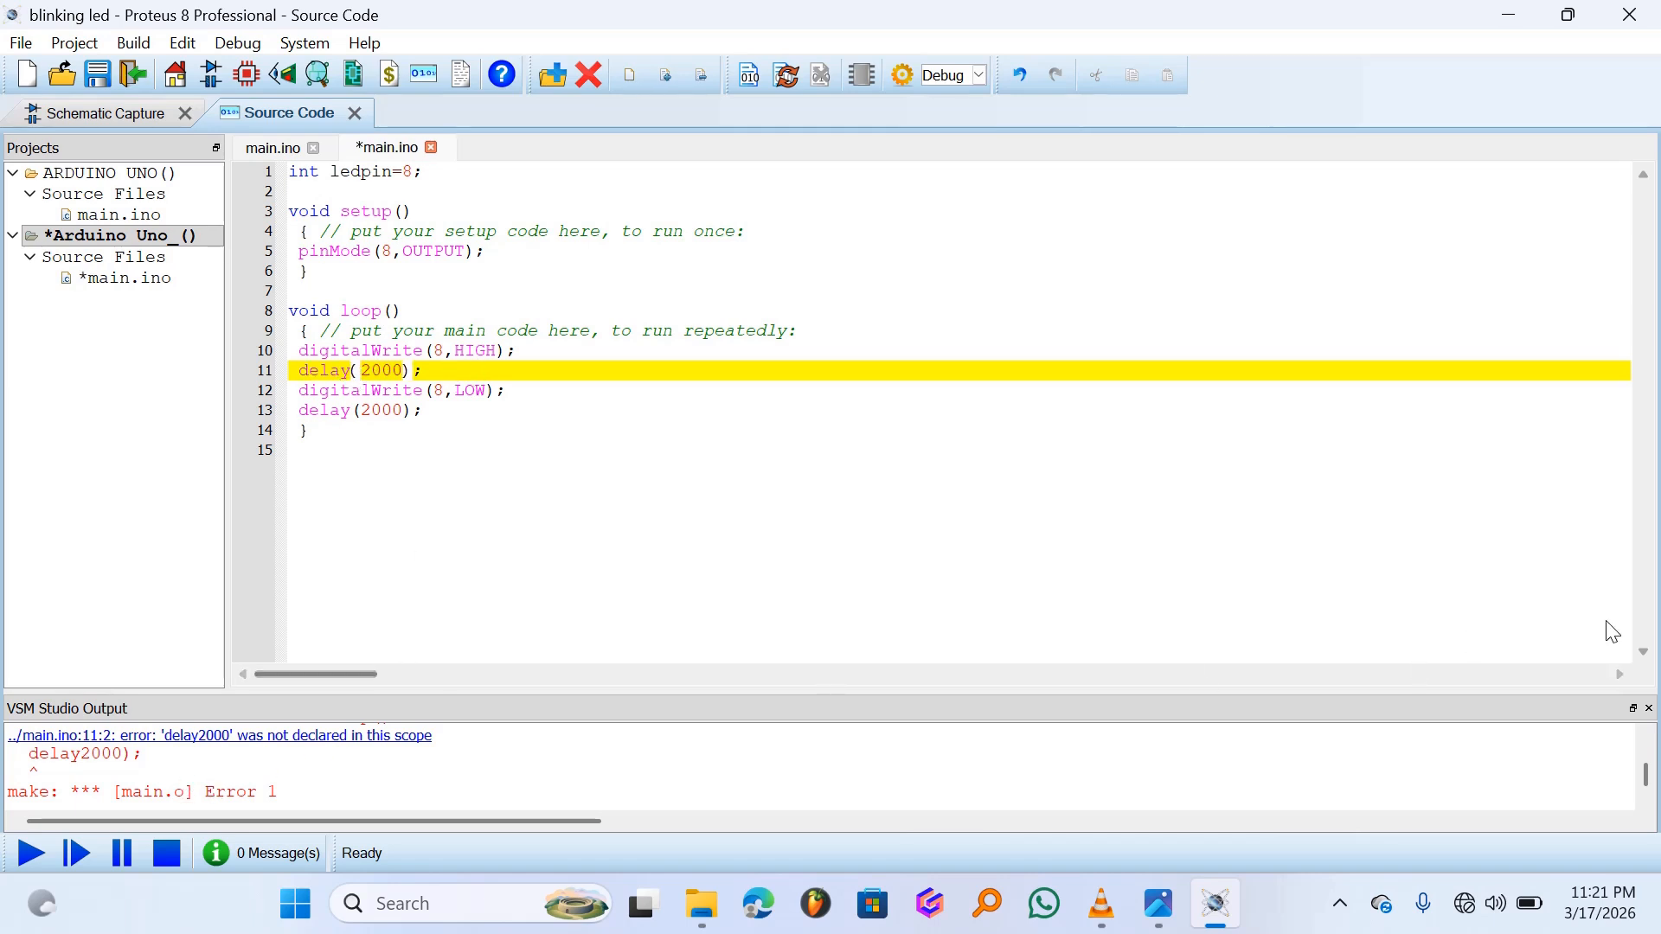
pyautogui.click(1647, 737)
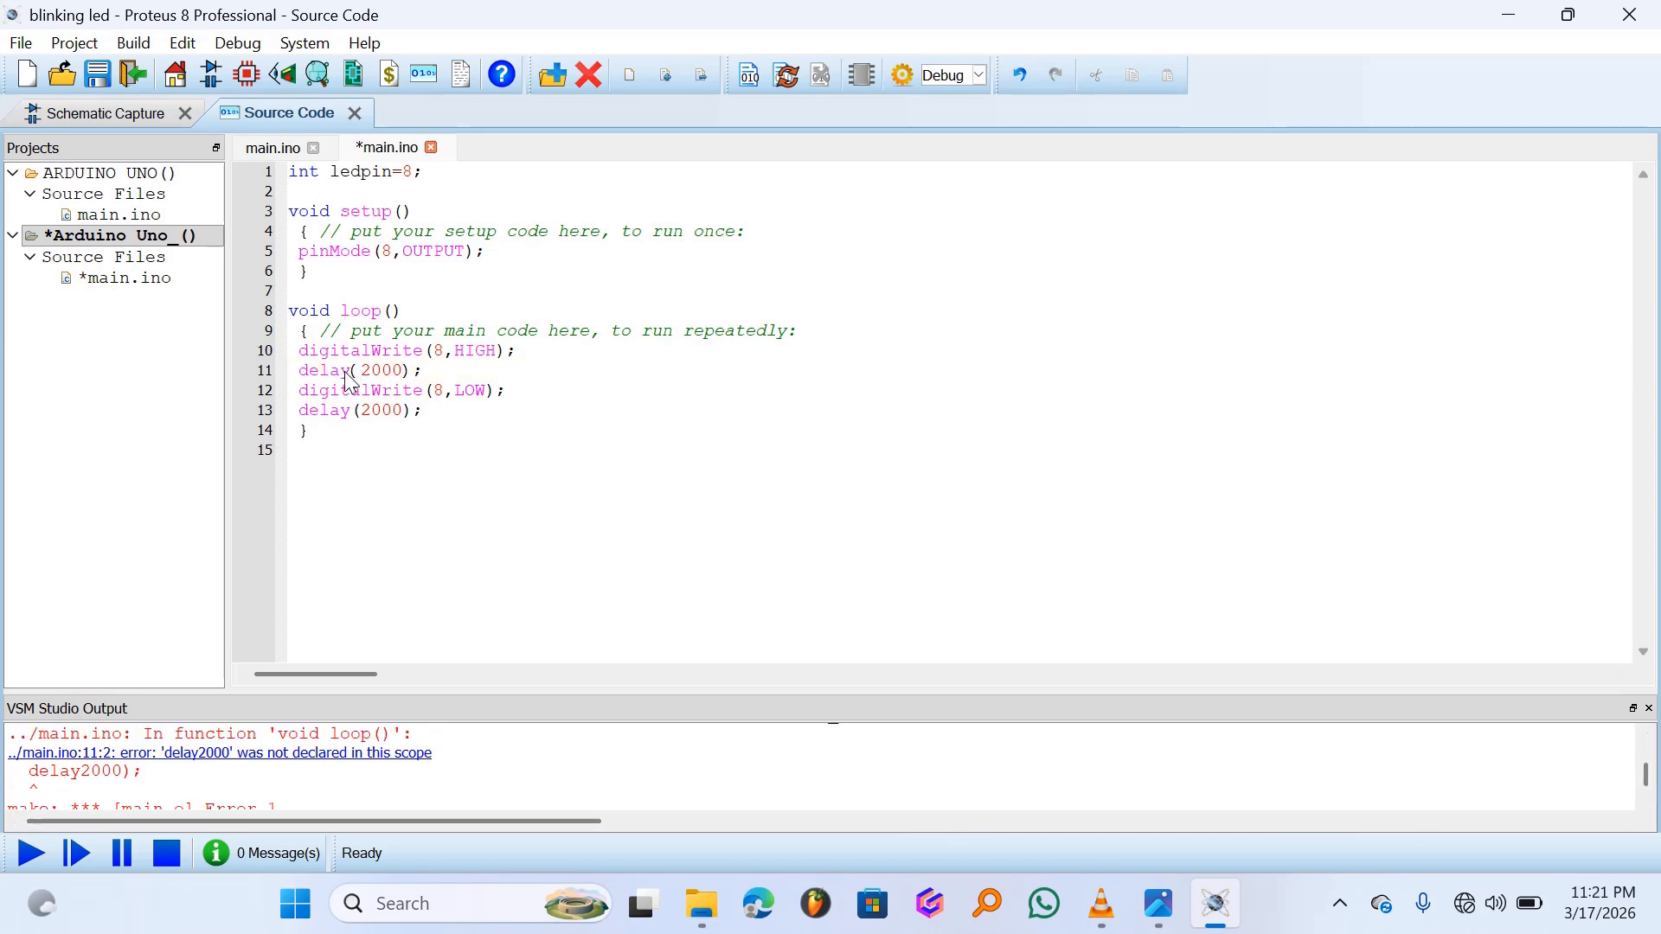
# - Run the simulation of the corrected blink code on the schematic, watch the blue LED, and stop it
pyautogui.click(30, 854)
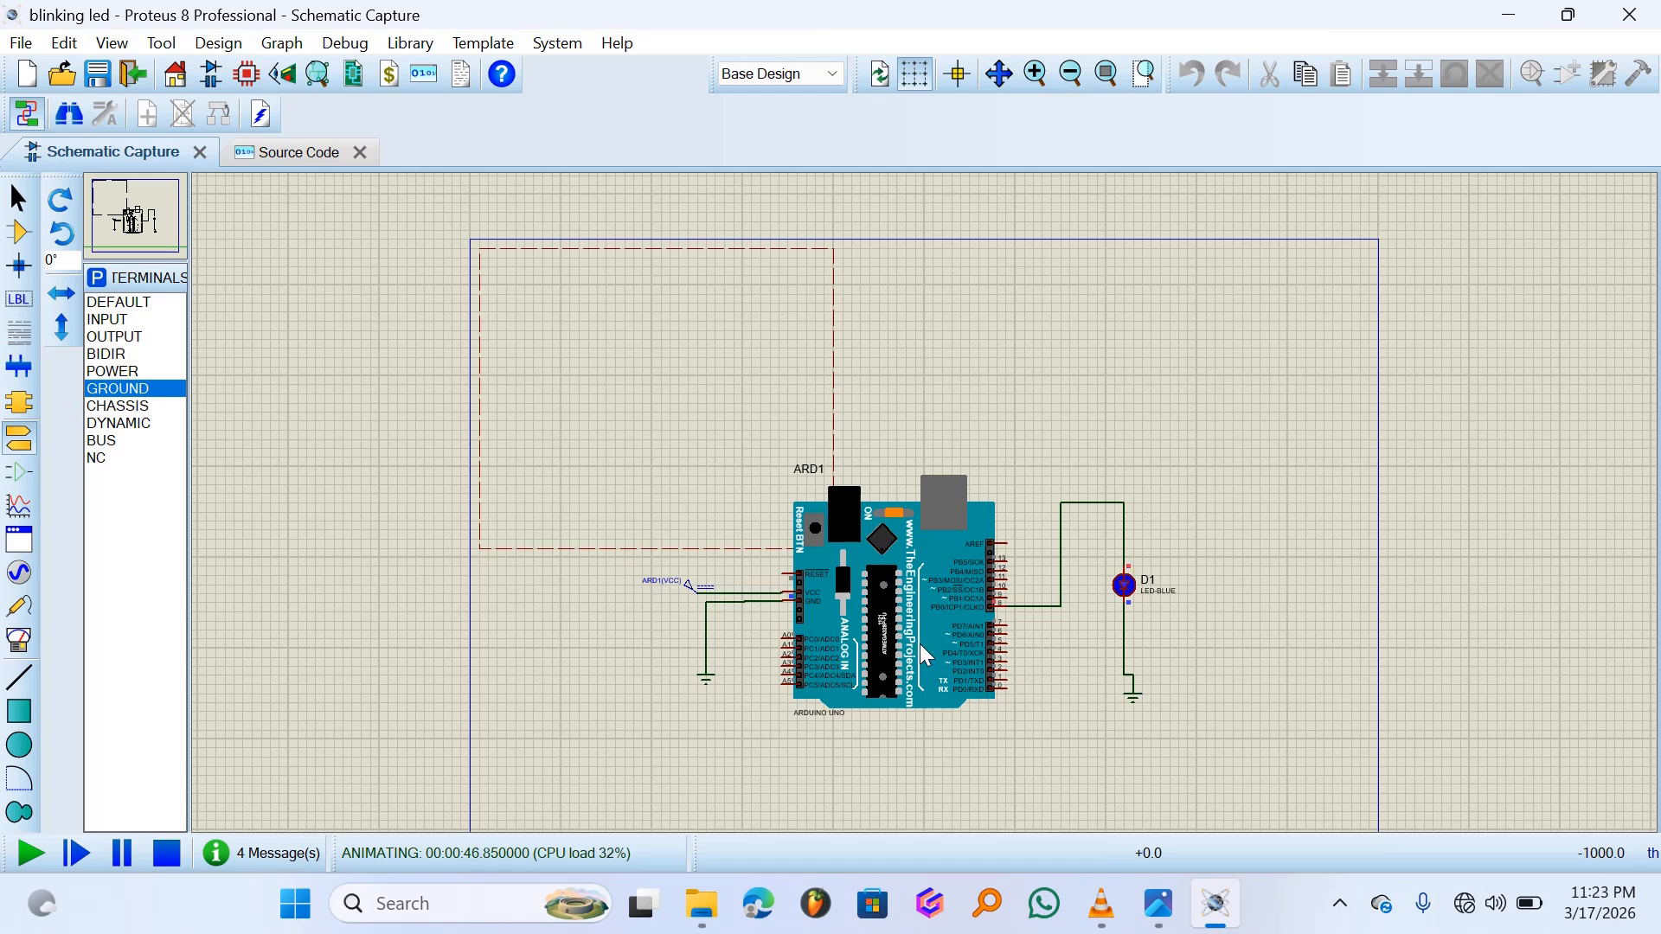
pyautogui.click(166, 854)
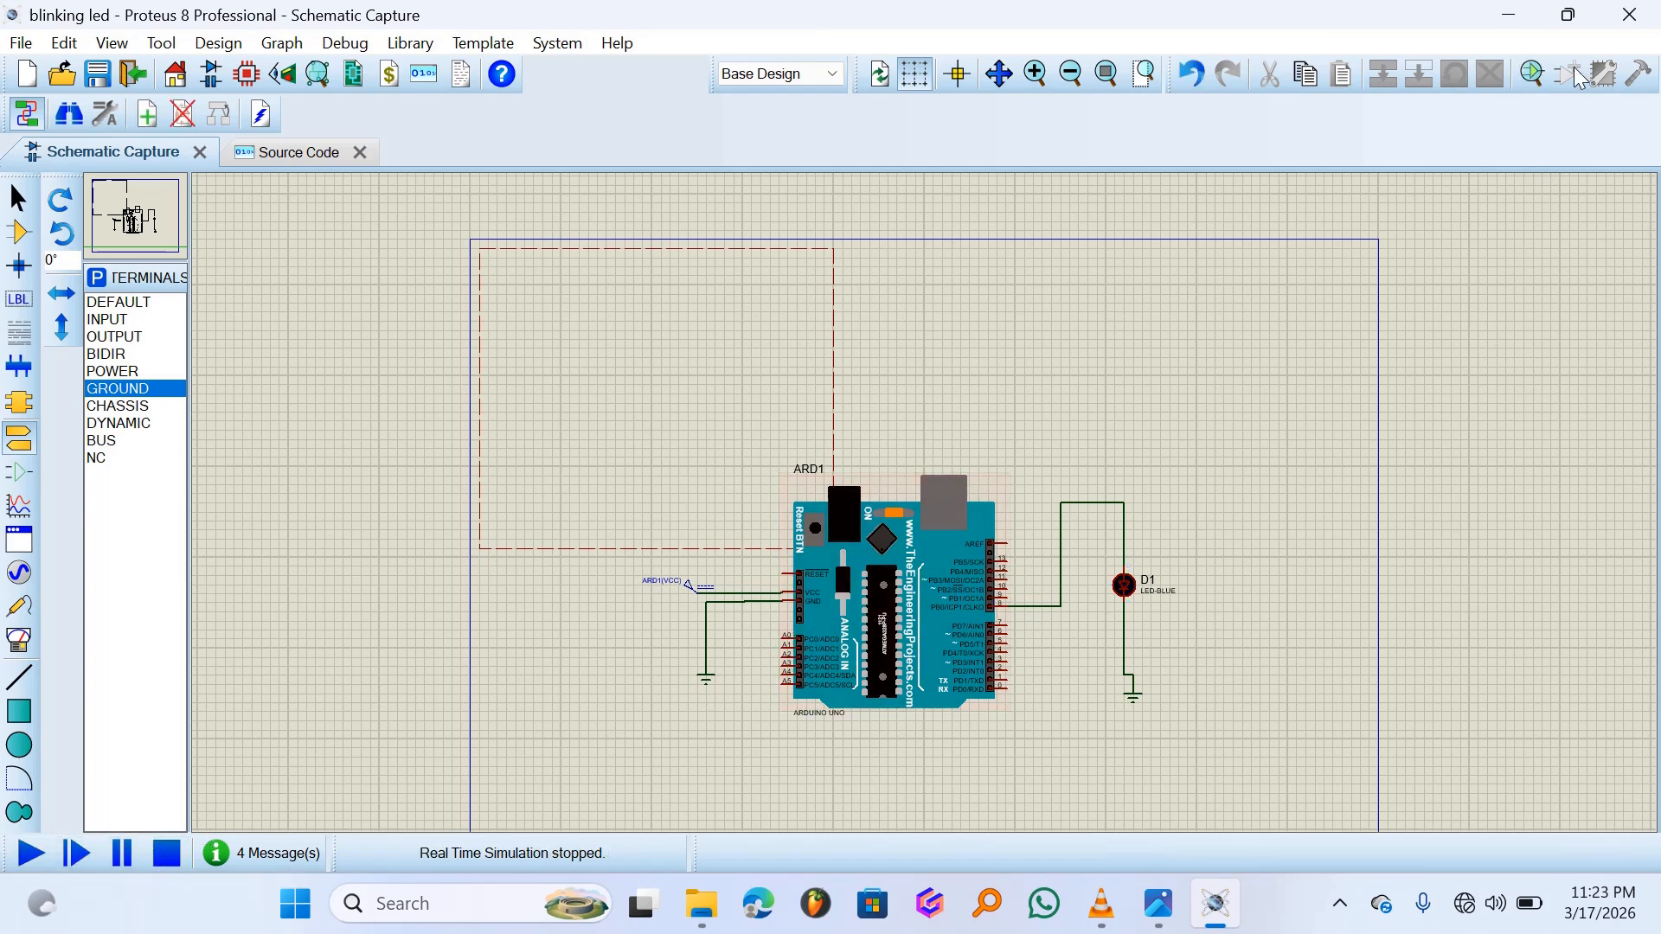
pyautogui.click(1340, 903)
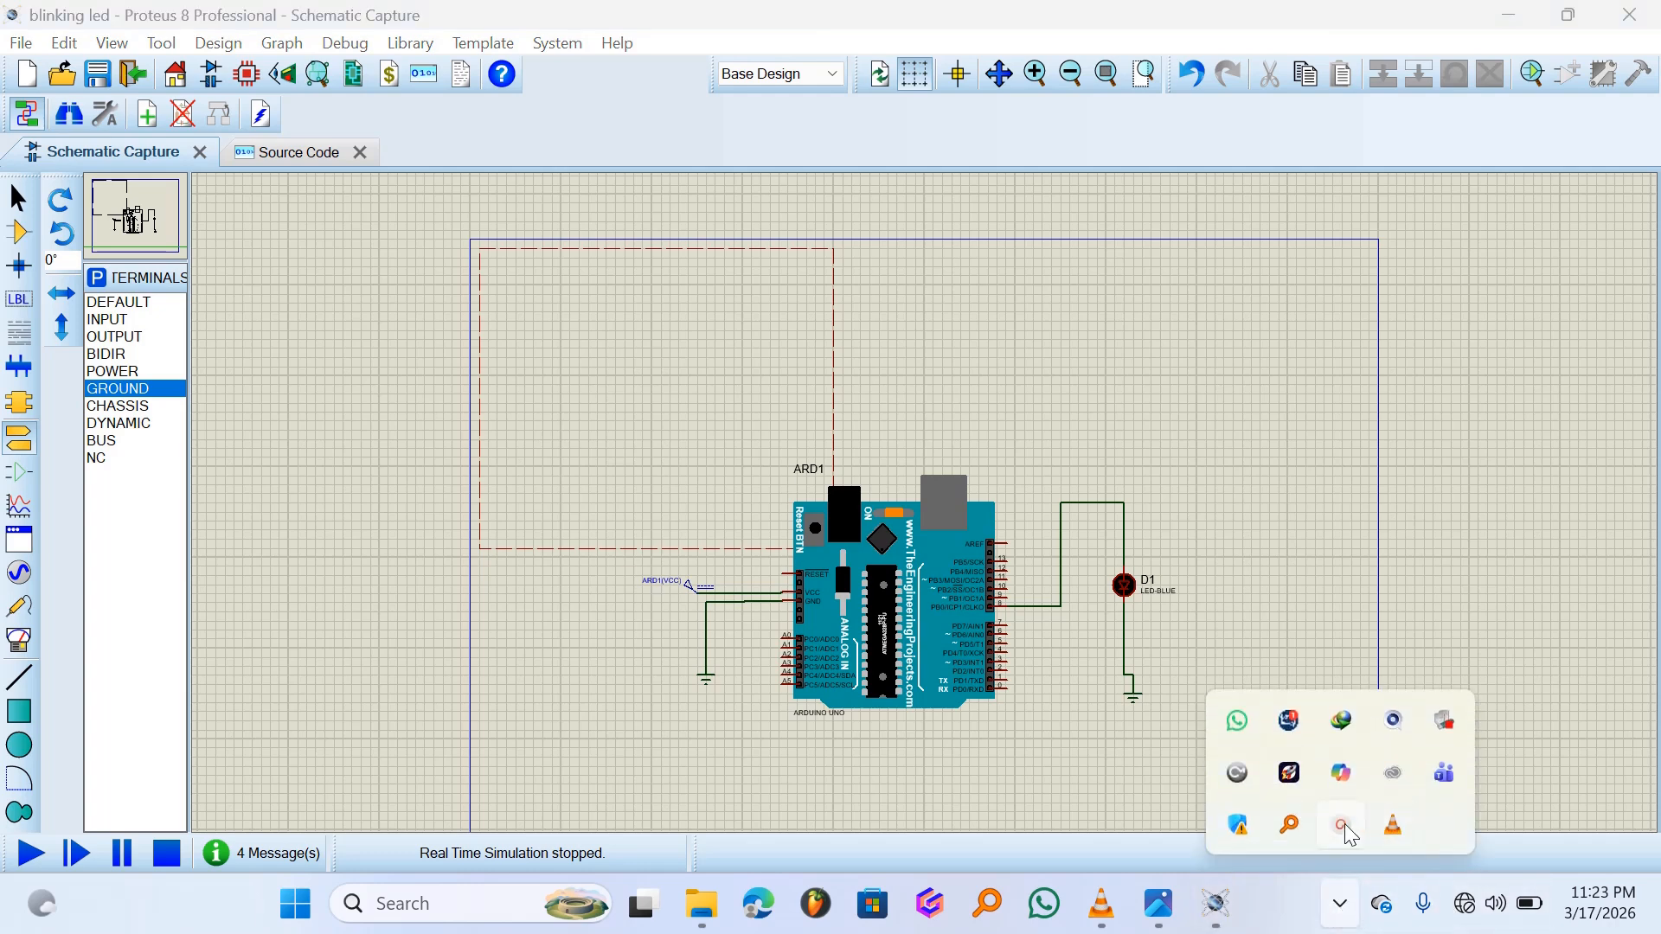